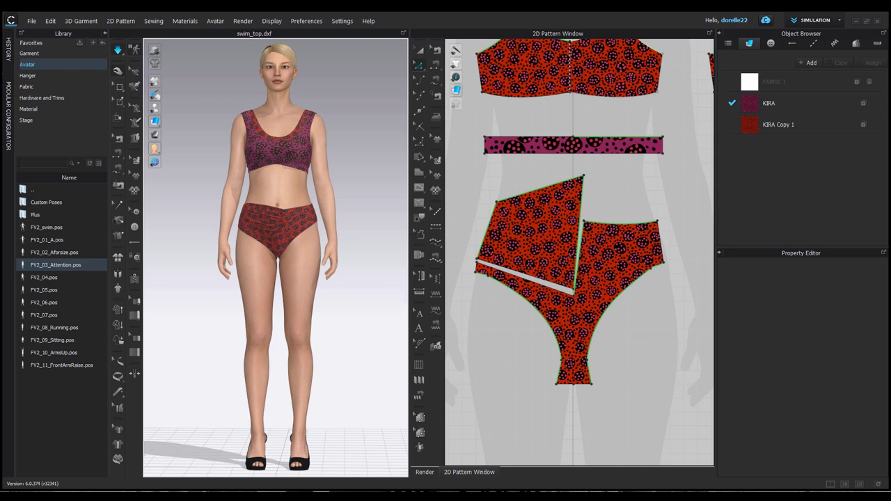
Bring up The Fashion Indie Instagram page from Chrome on the taskbar
mouse_move(345, 495)
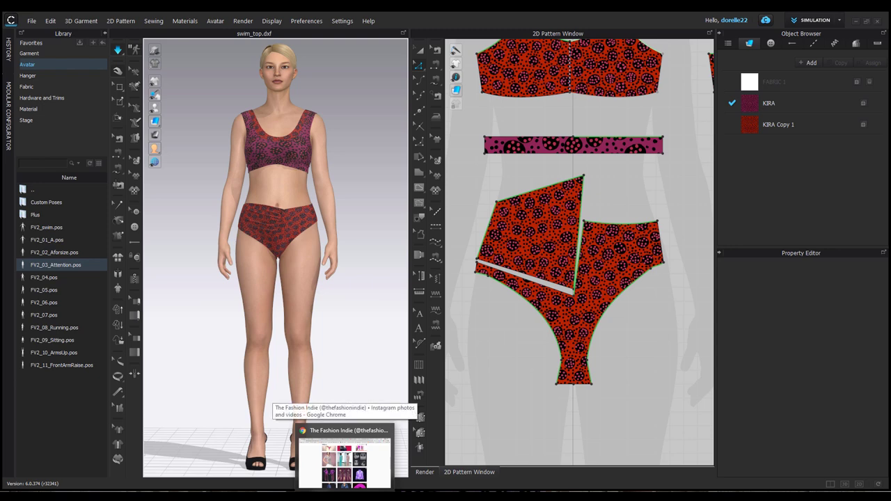
Read The Fashion Tech's 2020 Year in Review email, then switch to the CLO3D YouTube results
left_click(344, 460)
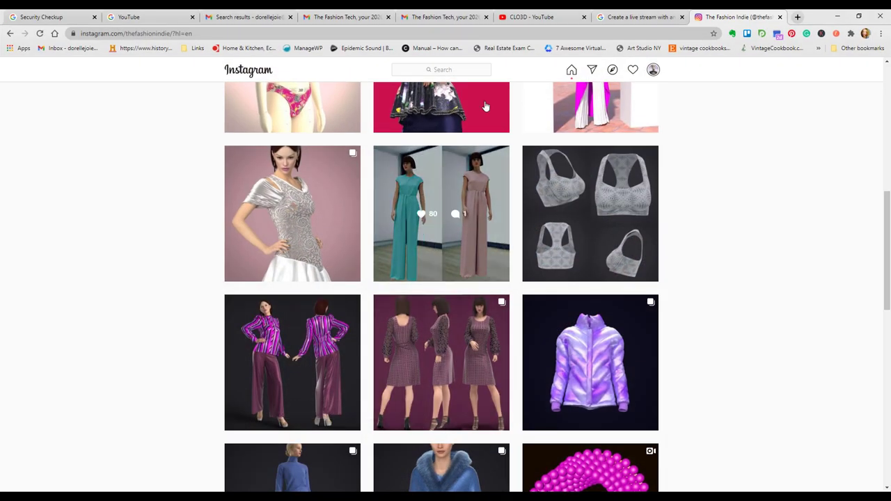
left_click(449, 19)
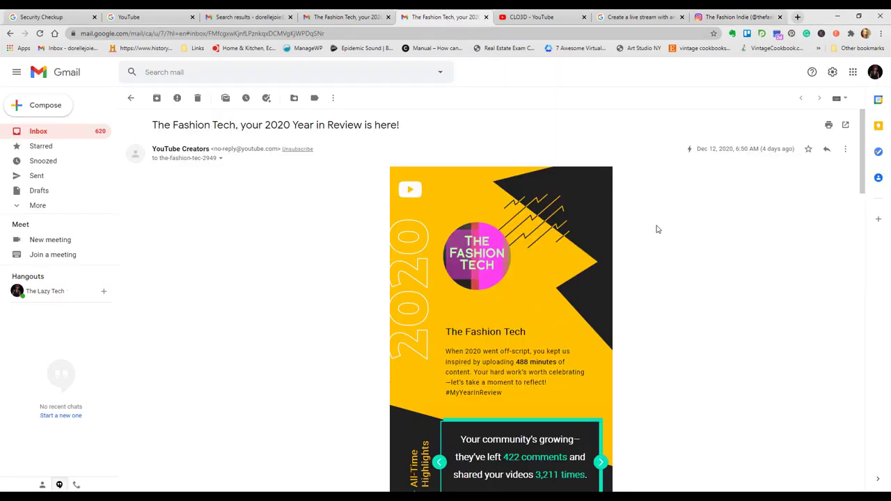
scroll(657, 230, "down", 3)
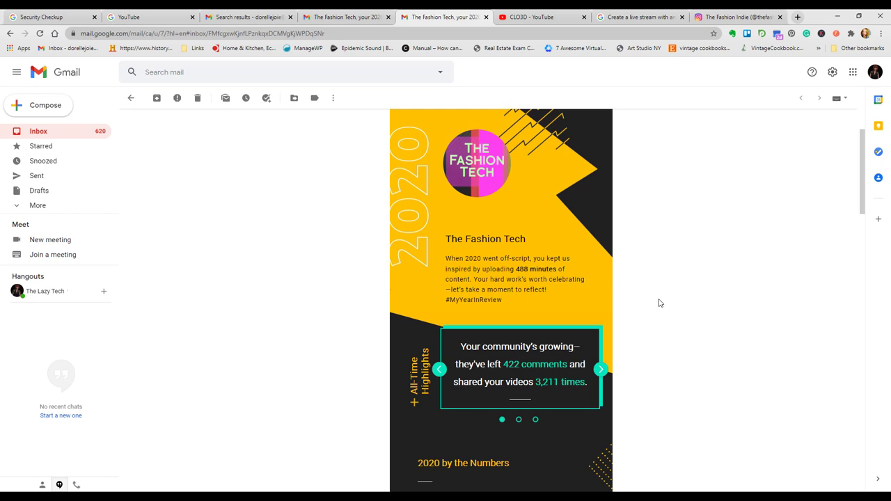
scroll(659, 303, "down", 2)
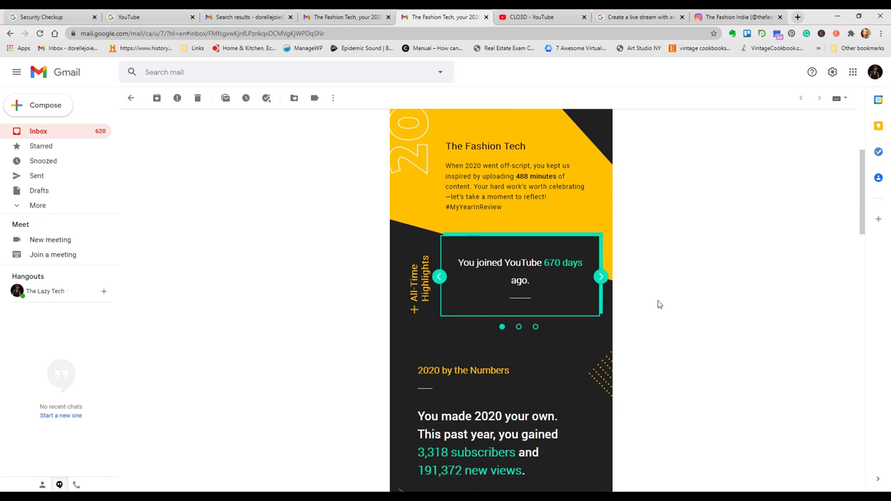
scroll(659, 305, "down", 3)
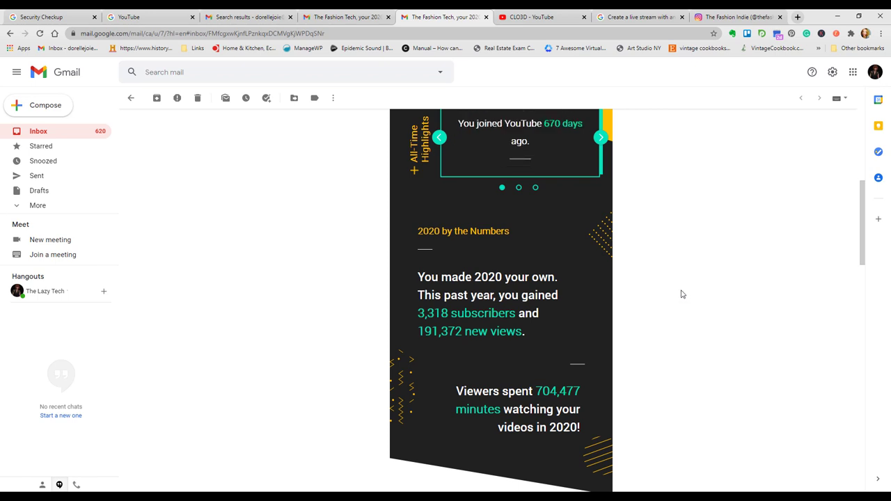
scroll(682, 294, "down", 2)
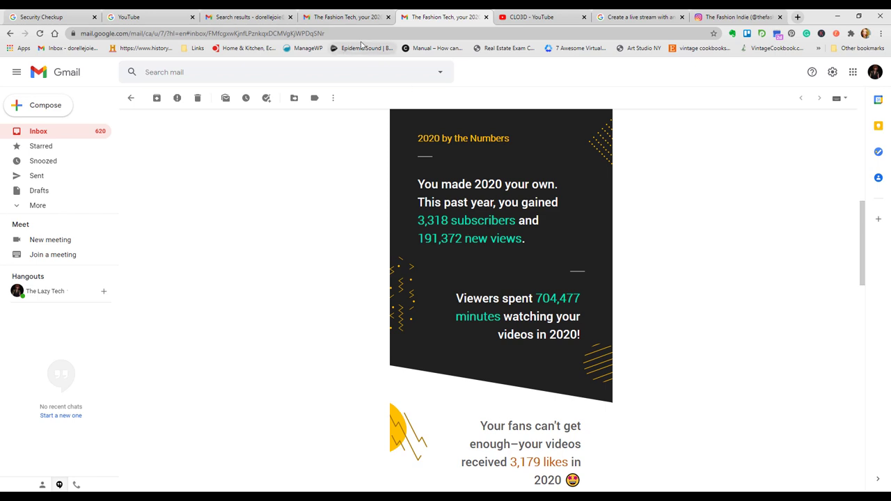
mouse_move(523, 21)
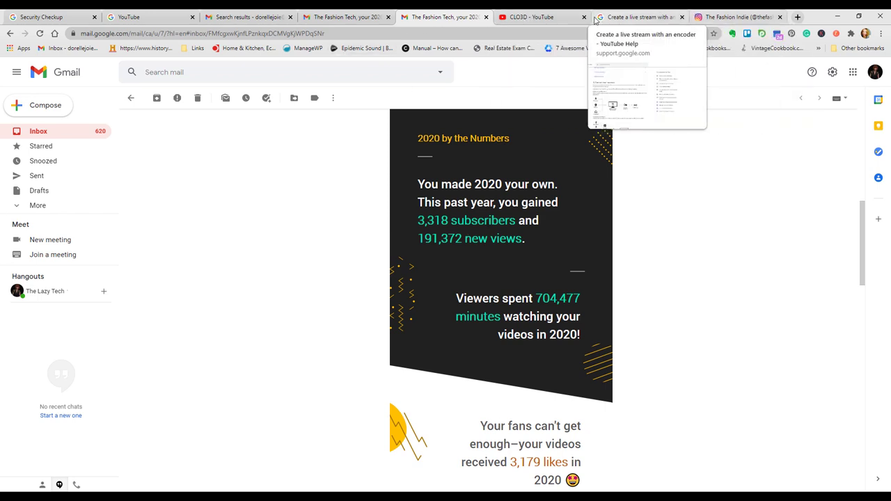
left_click(560, 19)
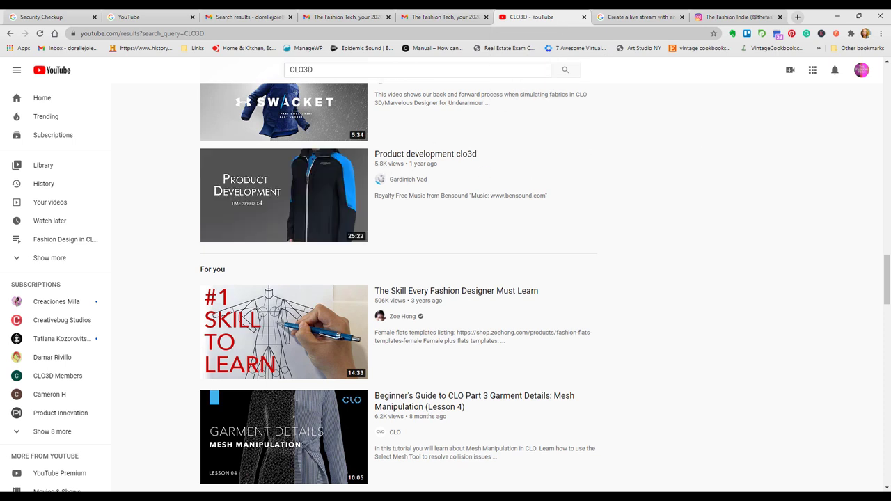
Go to The Fashion Tech channel page via the account menu's 'Your channel'
left_click(861, 71)
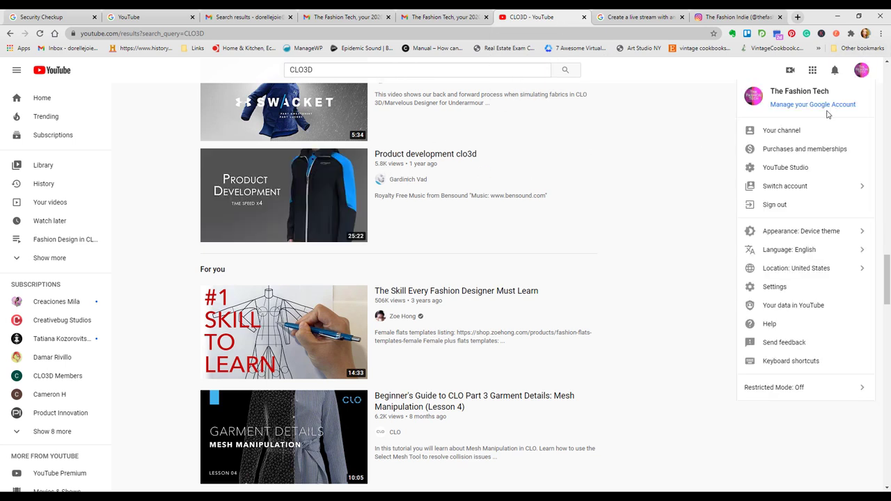
left_click(795, 133)
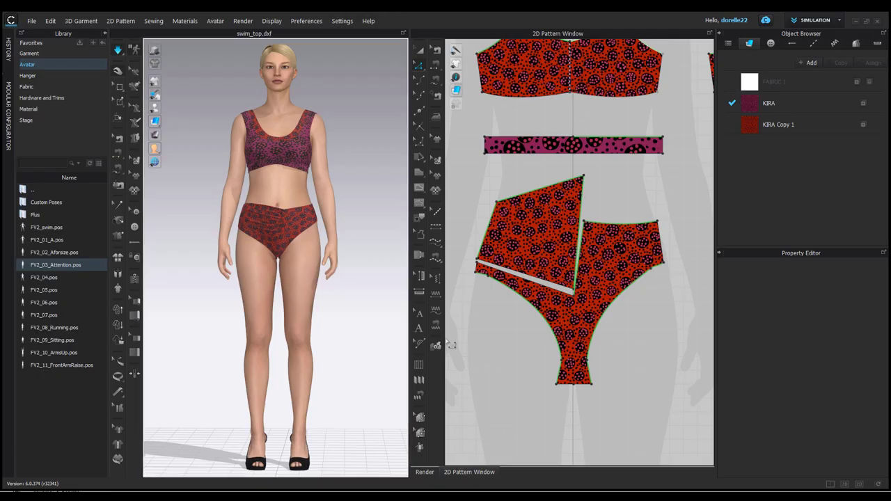
Zoom and orbit the 3D view to a close view of the bikini bottom's crotch and thighs
scroll(373, 183, "up", 3)
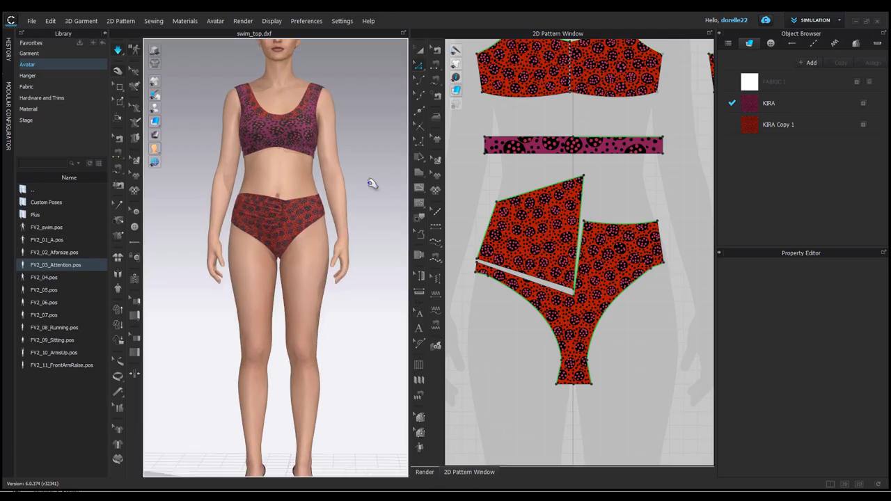
scroll(367, 179, "up", 2)
middle_click_drag(367, 179, 356, 247)
scroll(357, 247, "up", 3)
right_click_drag(333, 236, 362, 238)
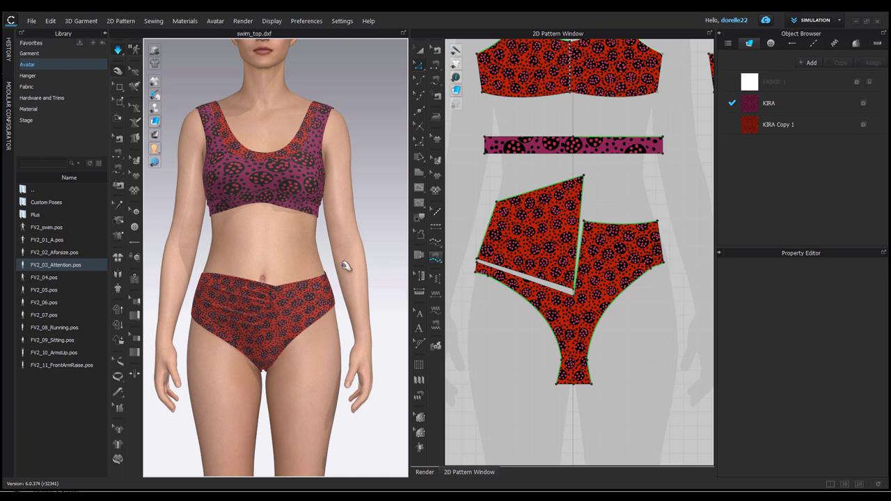
scroll(346, 257, "up", 2)
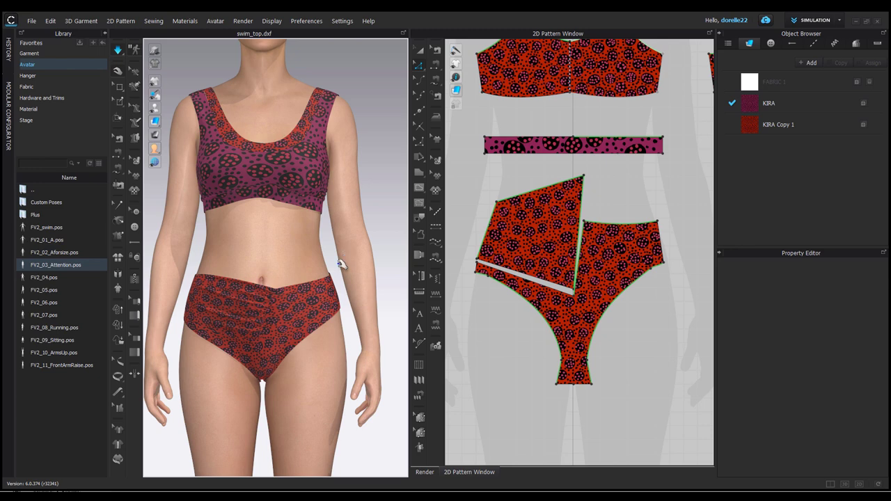
scroll(308, 327, "up", 2)
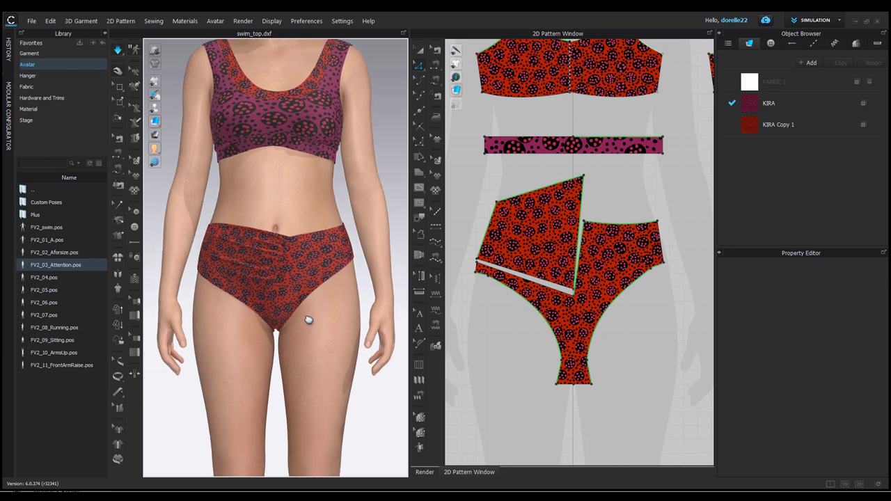
scroll(307, 315, "up", 6)
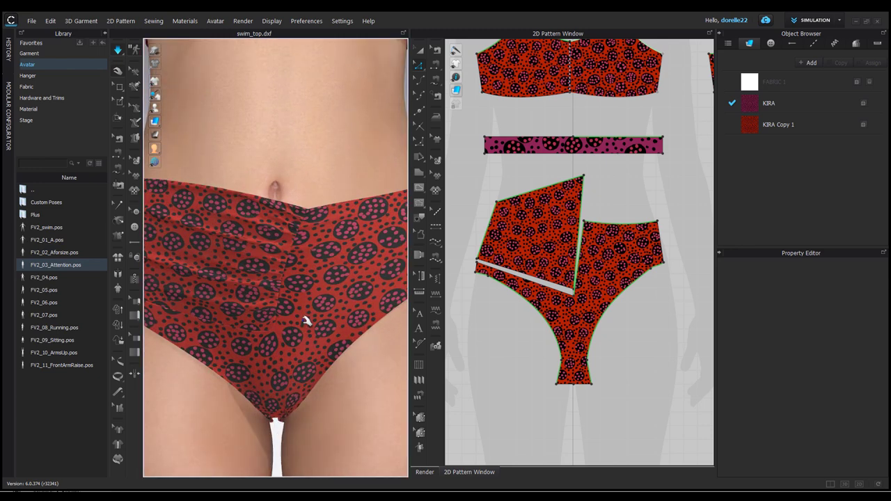
middle_click_drag(284, 197, 289, 159)
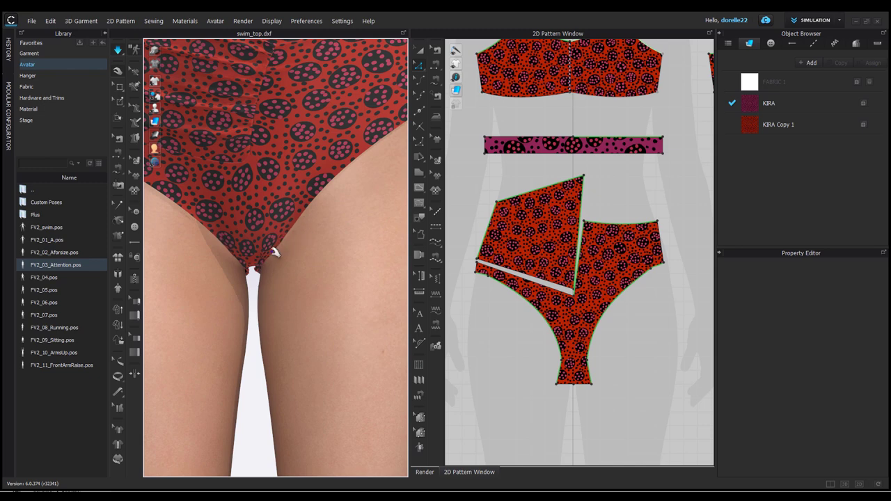
scroll(271, 249, "down", 3)
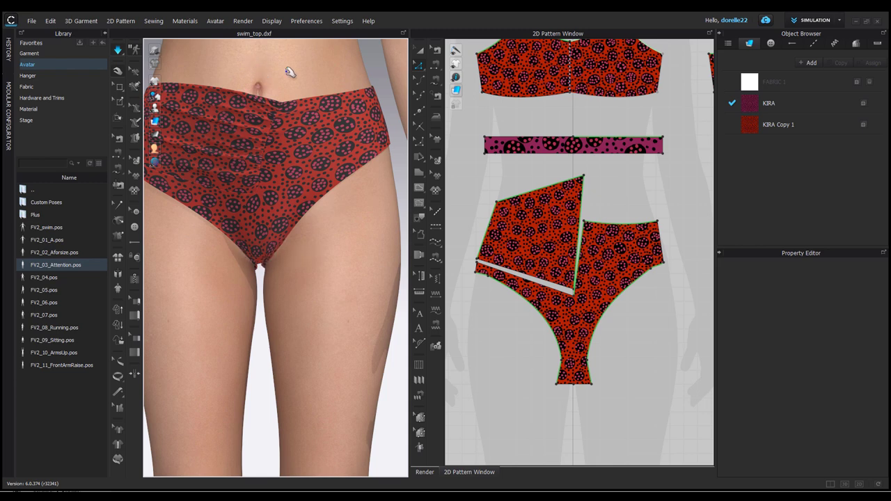
scroll(276, 250, "up", 3)
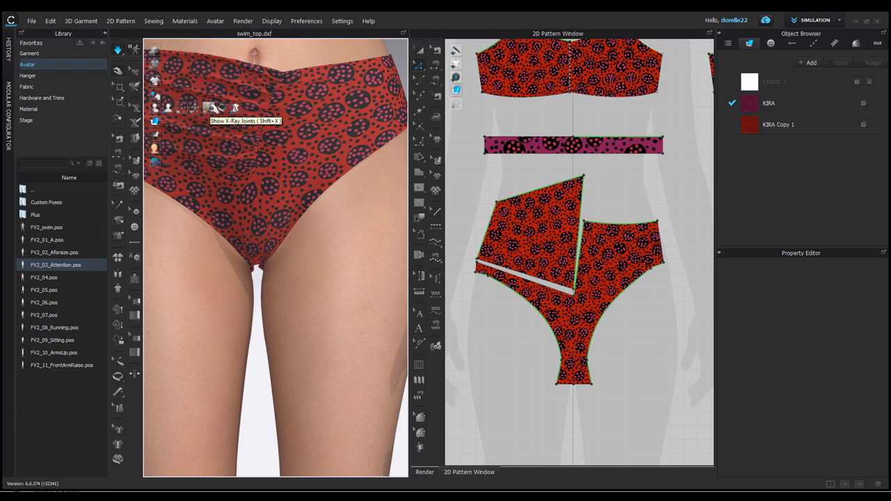
Turn on X-Ray Joints and apply the FV2_swim.pos pose with Pose Only
left_click(214, 106)
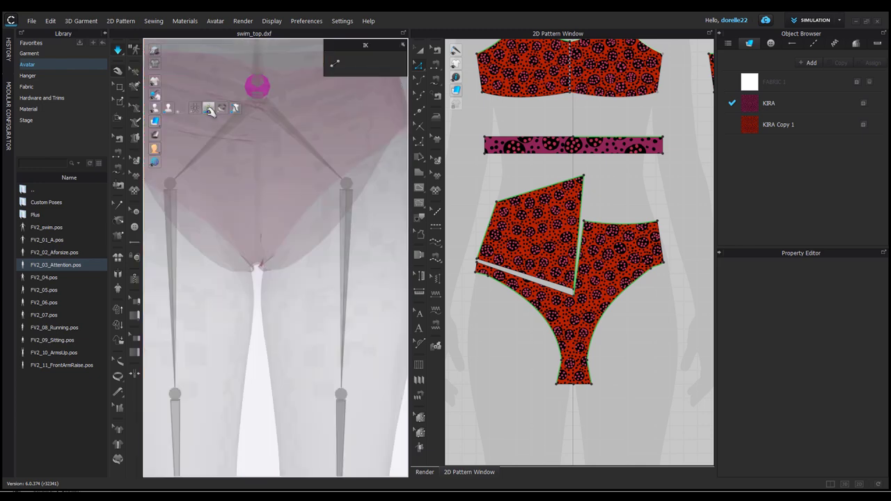
double_click(52, 230)
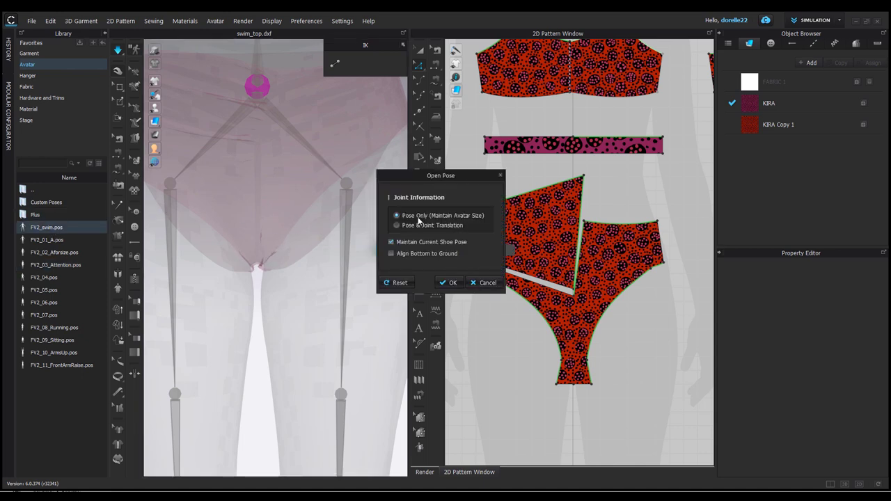
left_click(452, 282)
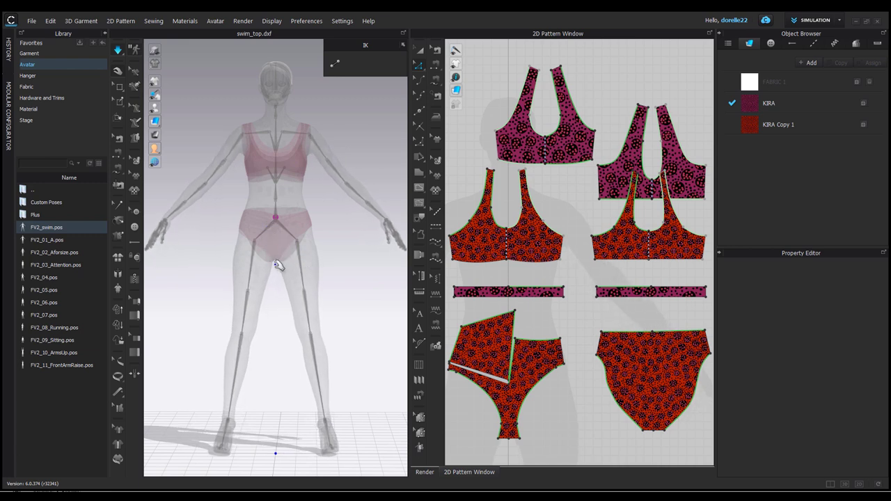
mouse_move(167, 110)
left_click(209, 108)
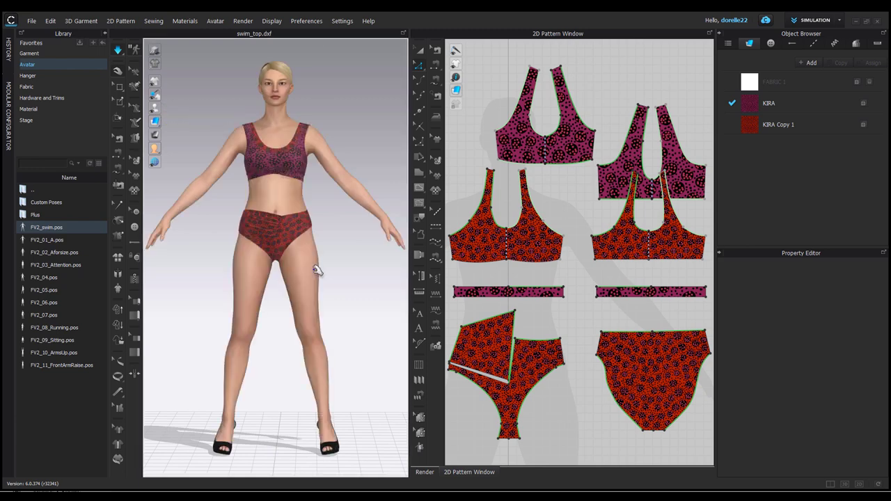
scroll(277, 268, "up", 5)
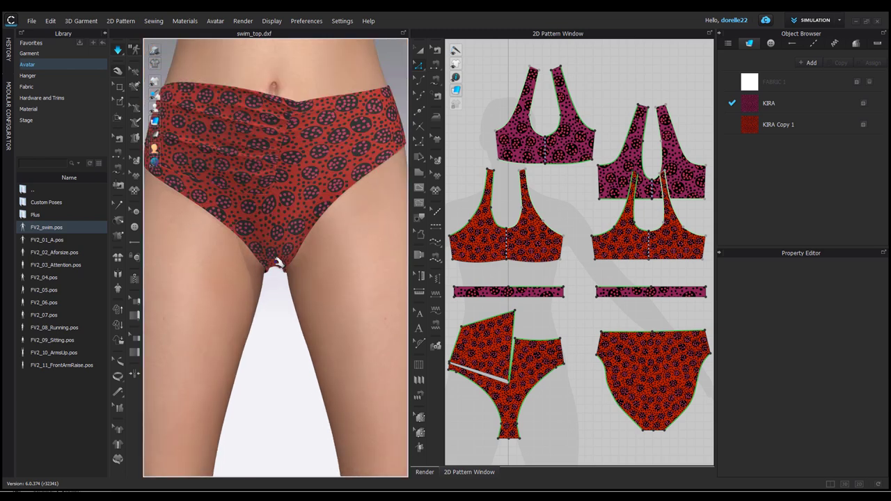
scroll(278, 263, "up", 2)
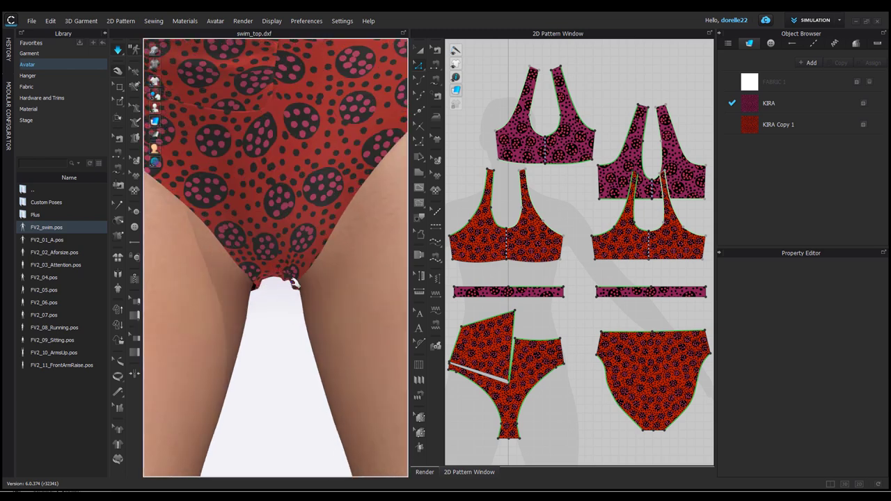
left_click(298, 285)
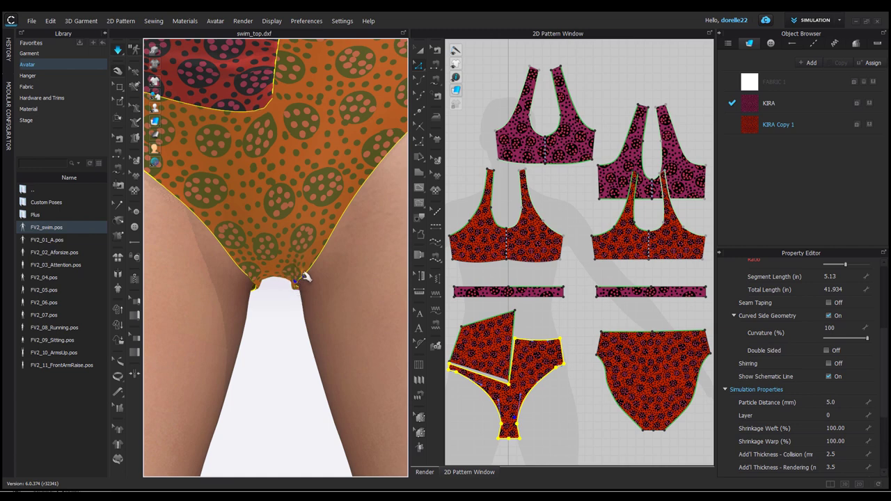
left_click(319, 303)
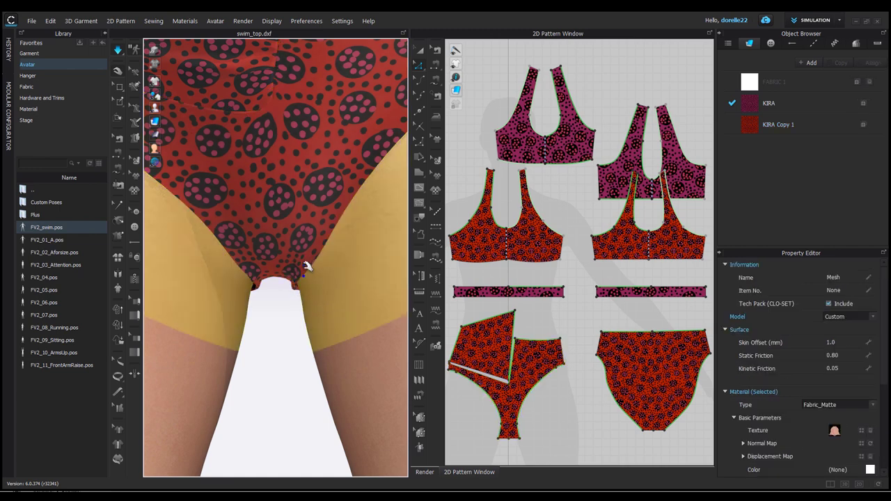
left_click(307, 278)
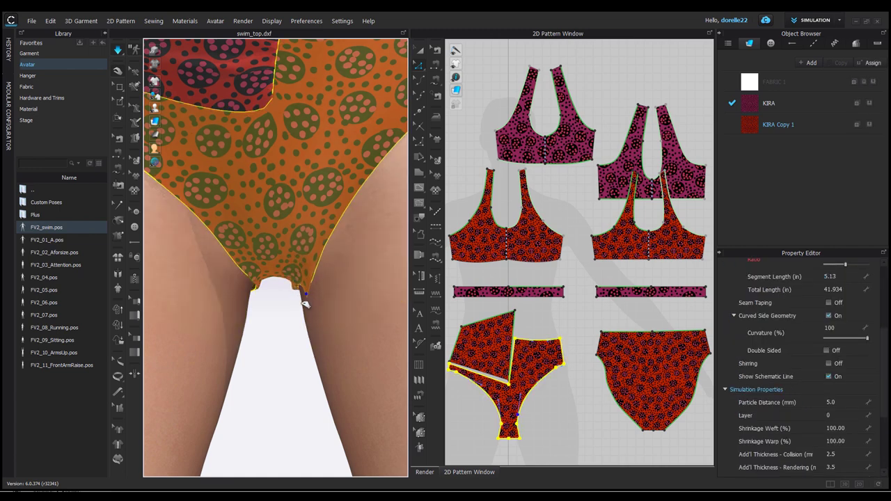
left_click_drag(302, 320, 303, 318)
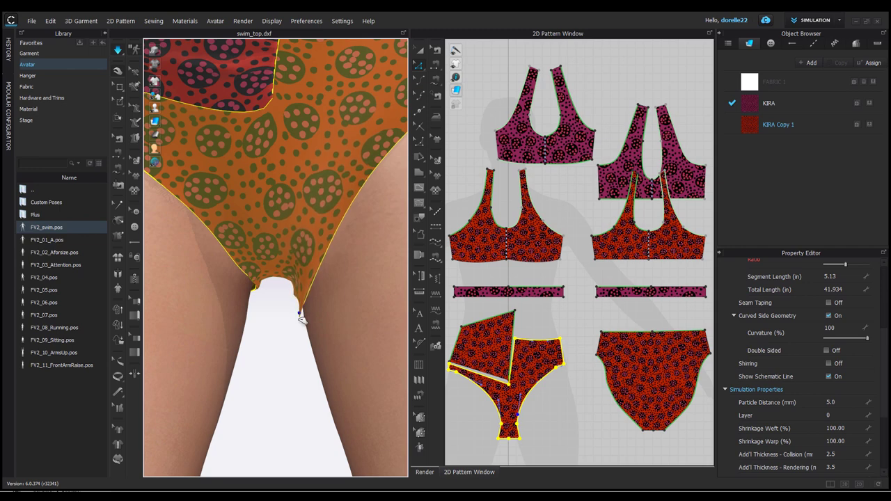
left_click_drag(301, 316, 300, 317)
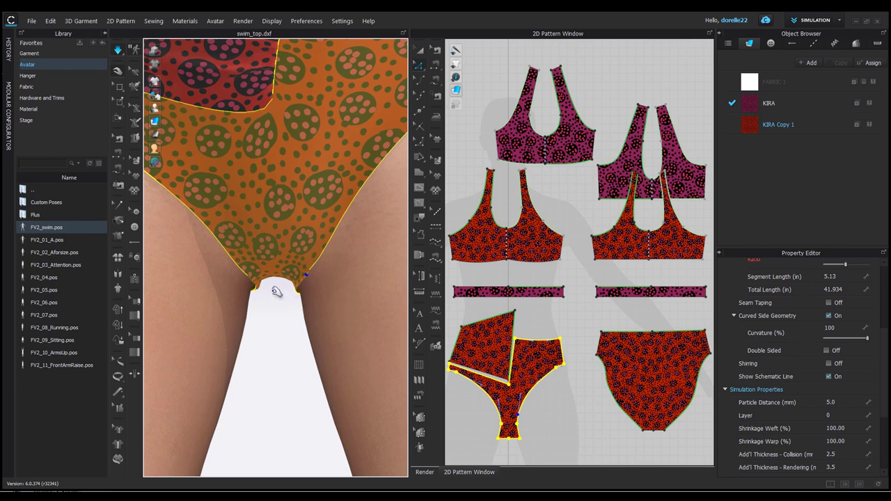
left_click(251, 284)
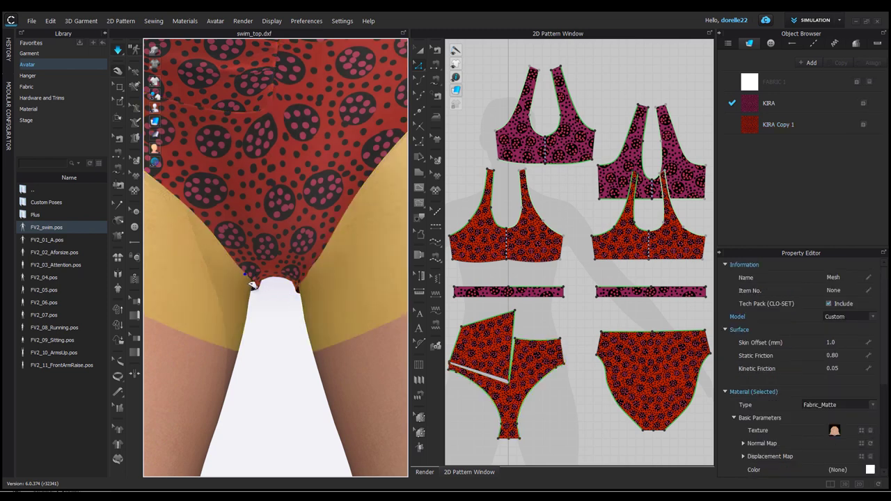
left_click(248, 275)
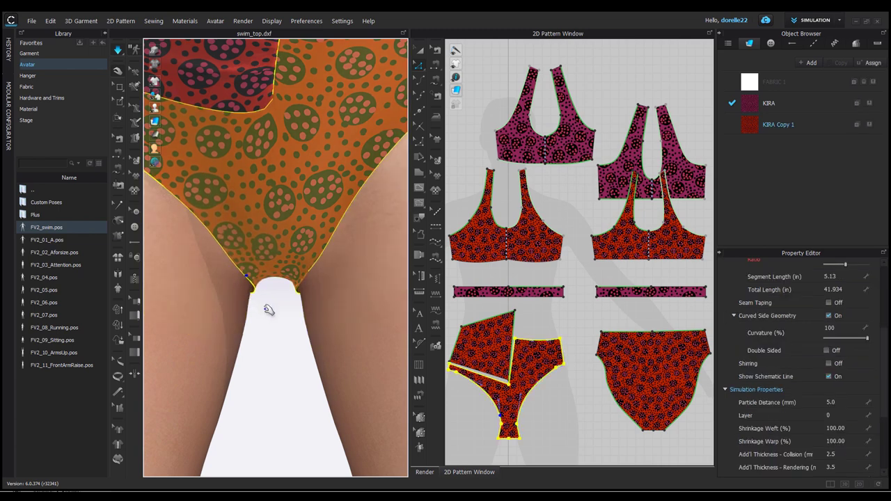
left_click(269, 313)
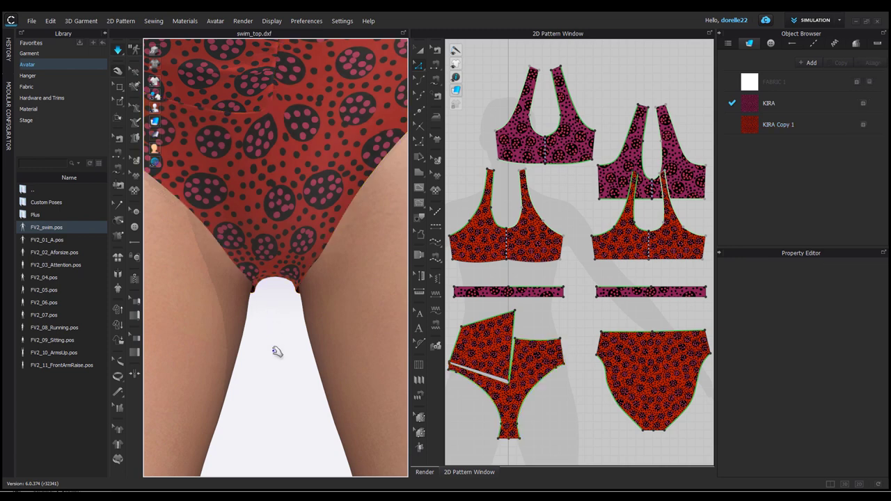
right_click_drag(277, 350, 248, 314)
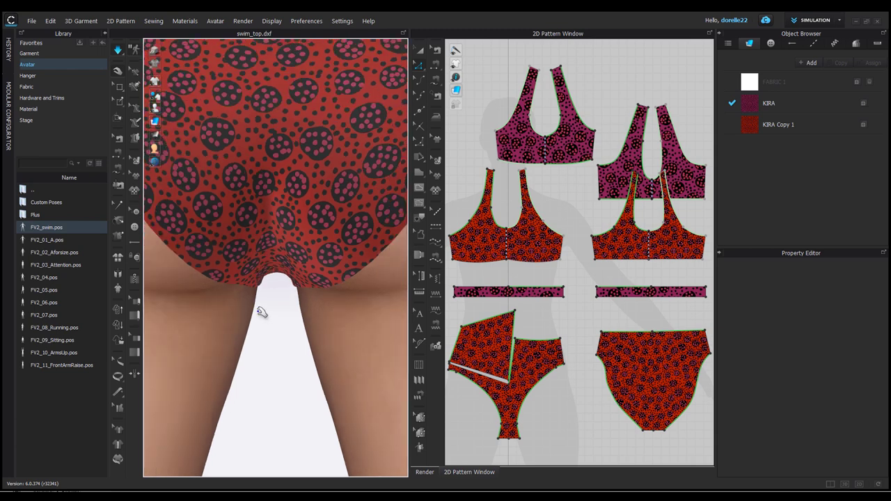
scroll(259, 313, "down", 5)
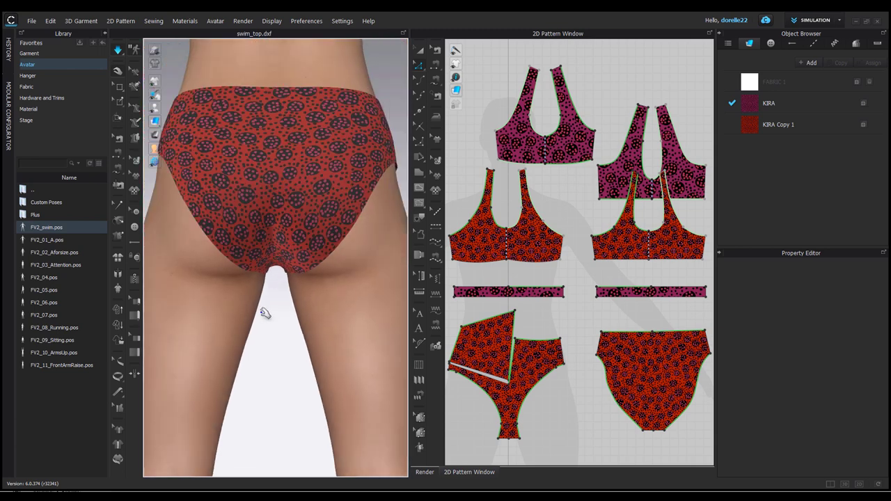
Hide the avatar and orbit around the ladybug swim top and bikini bottom
right_click(352, 266)
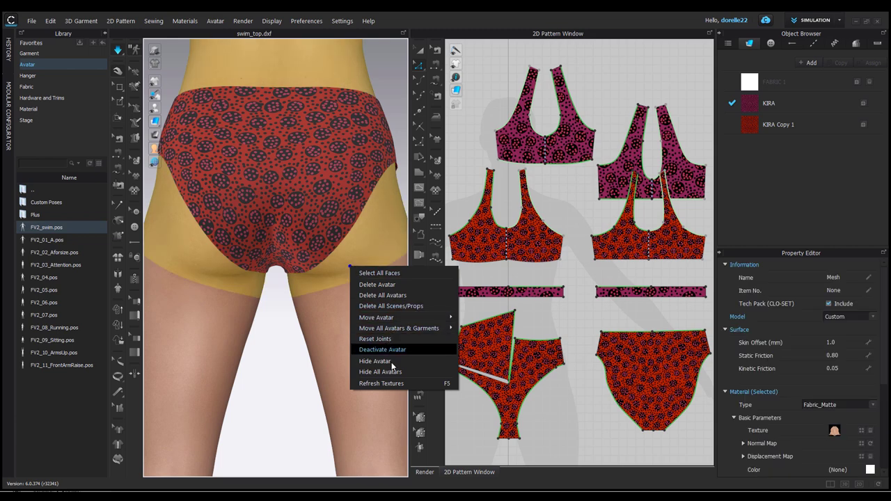
left_click(390, 361)
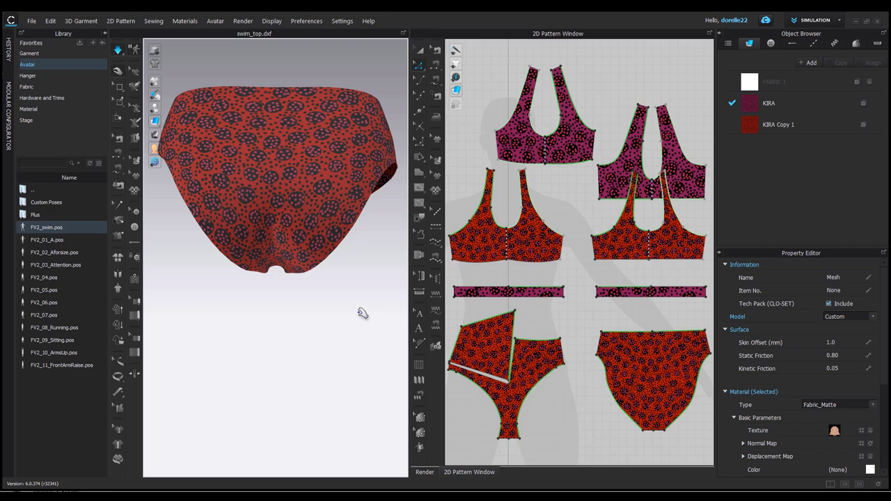
right_click_drag(362, 312, 381, 313)
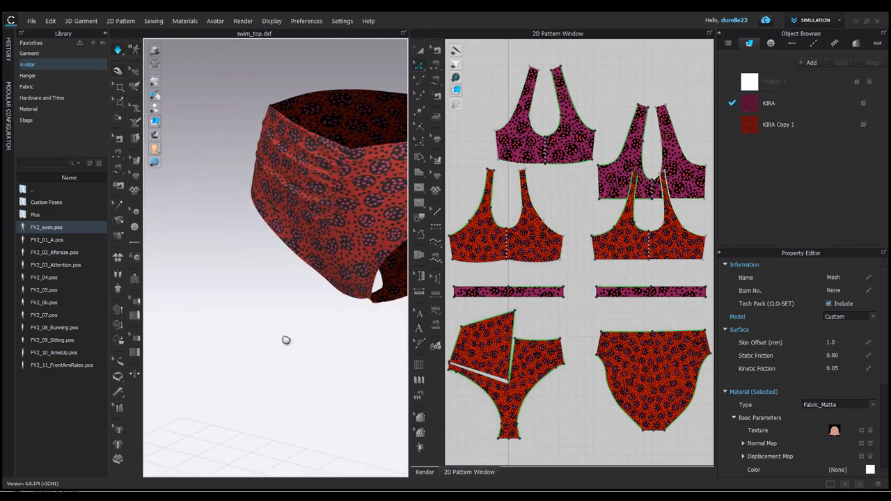
right_click_drag(280, 344, 292, 266)
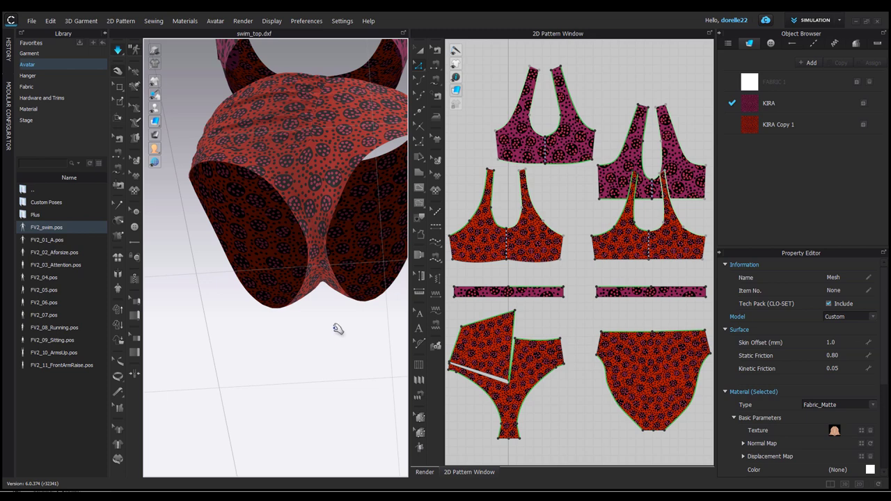
right_click_drag(339, 334, 310, 407)
right_click_drag(339, 382, 314, 383)
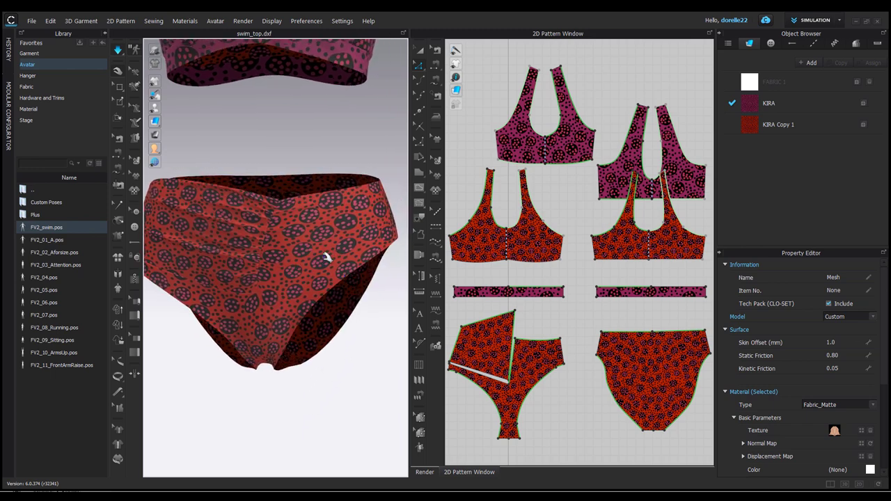
scroll(326, 258, "down", 5)
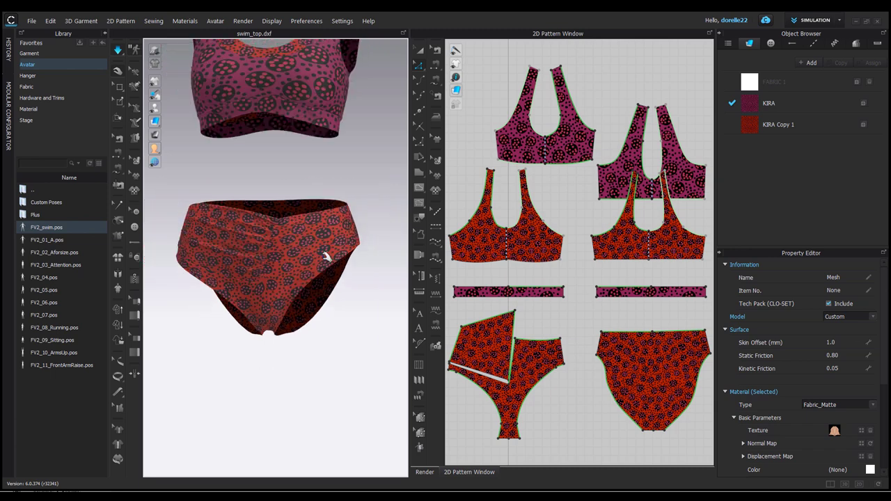
right_click_drag(340, 188, 350, 248)
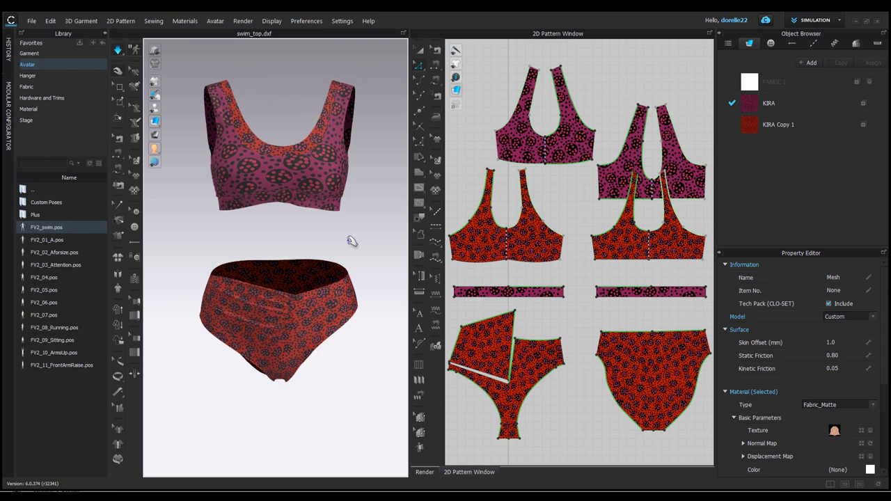
scroll(351, 240, "up", 2)
scroll(351, 240, "up", 1)
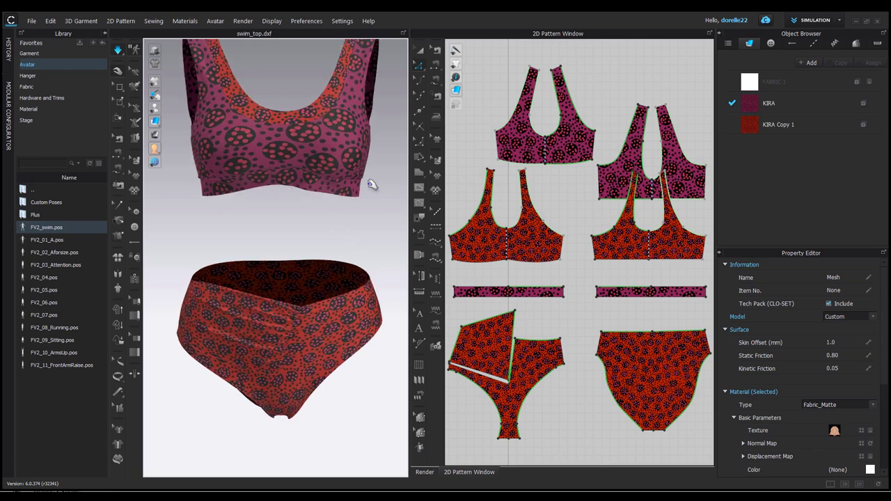
Select both underbands' top edges and make them elastic with strength 2.3 and ratio 96
left_click(519, 276)
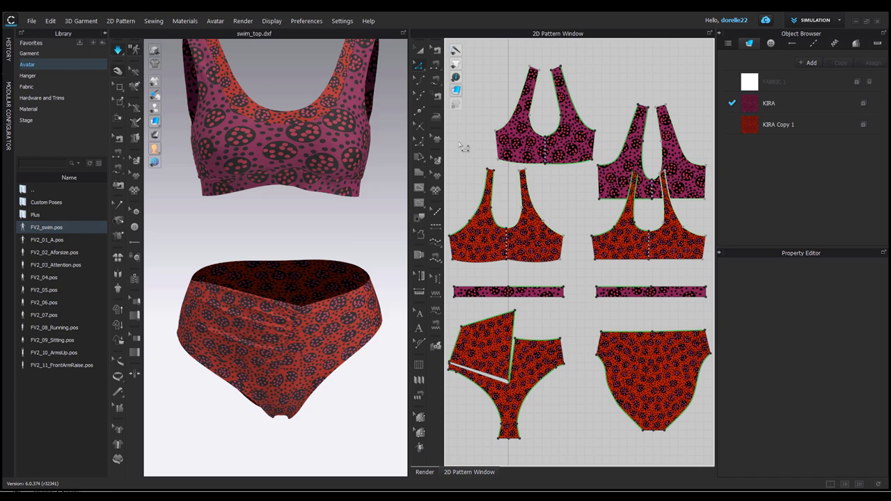
left_click(498, 291)
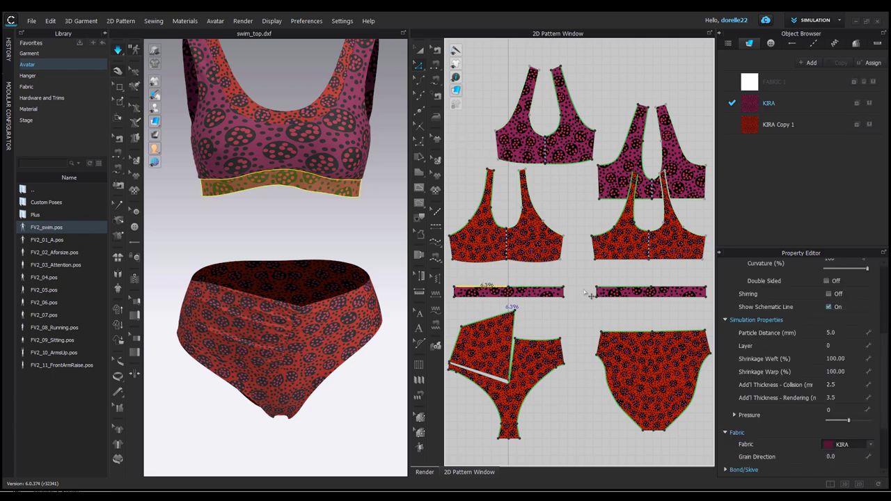
left_click(687, 291, "shift")
scroll(828, 297, "up", 5)
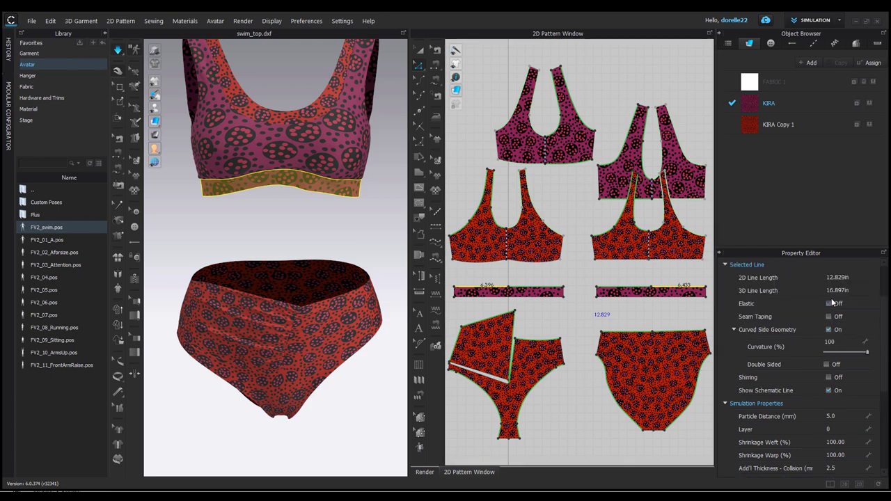
left_click(829, 331)
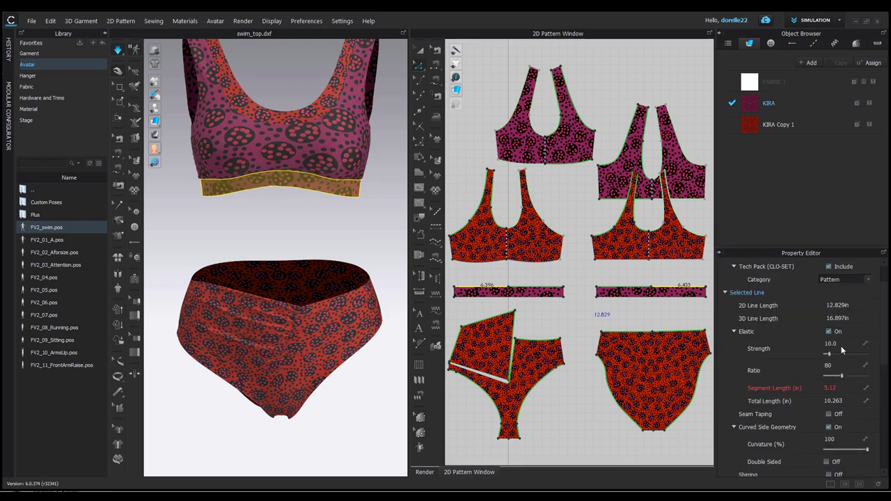
left_click(843, 343)
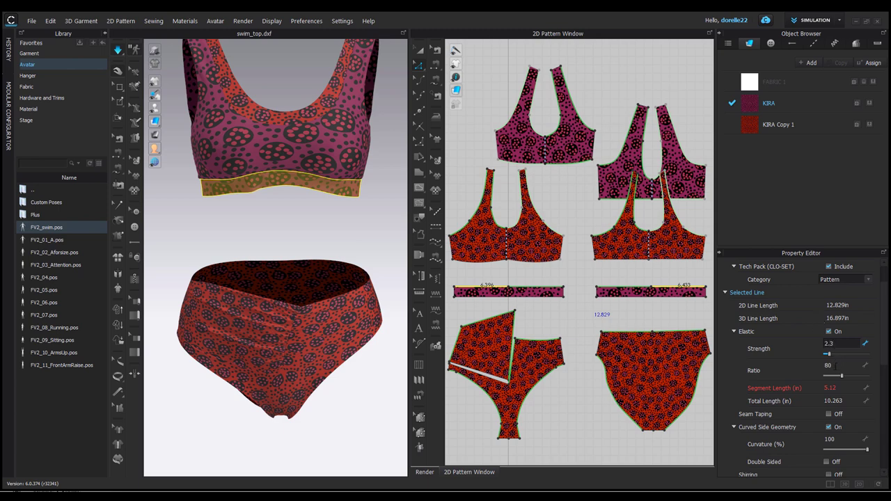
left_click(836, 366)
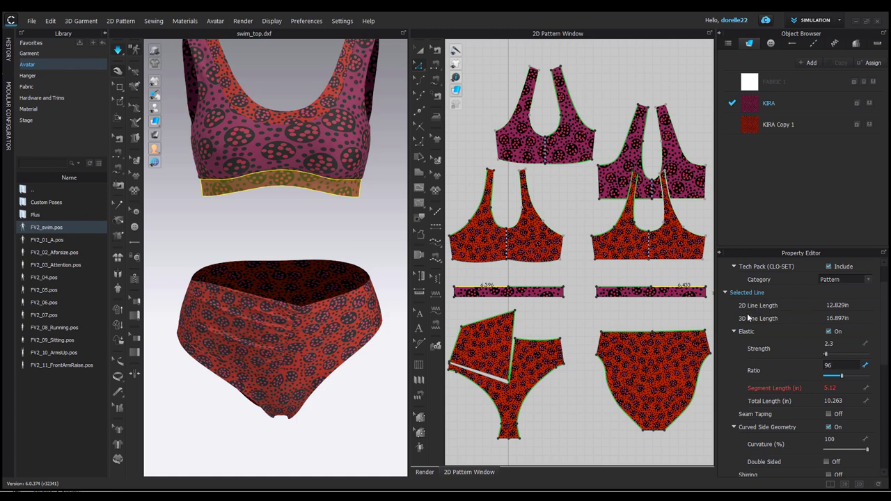
Reselect the four top-edge segments of both underbands, then deselect them
left_click(583, 289)
left_click(506, 289)
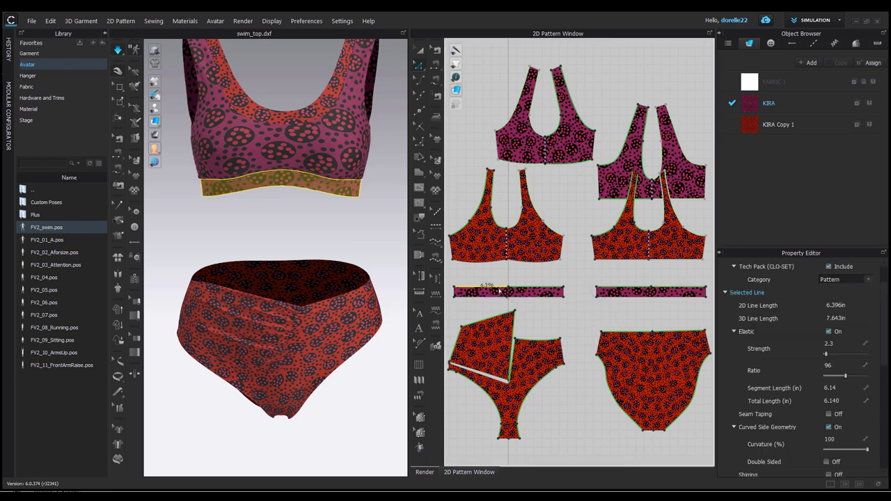
left_click(527, 288, "shift")
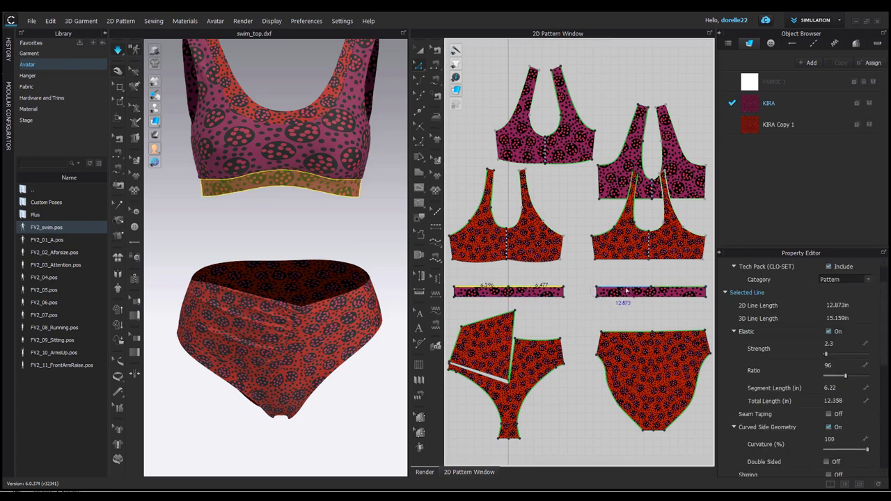
left_click(651, 288, "shift")
left_click(685, 289, "shift")
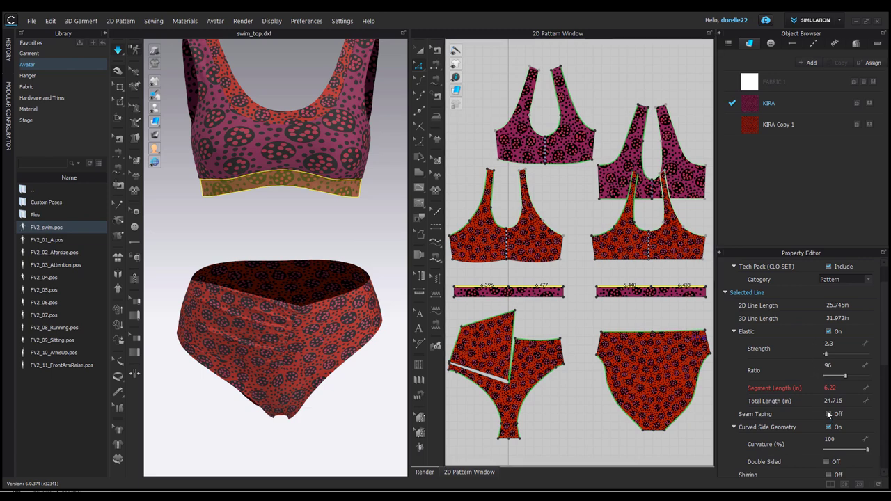
left_click(361, 229)
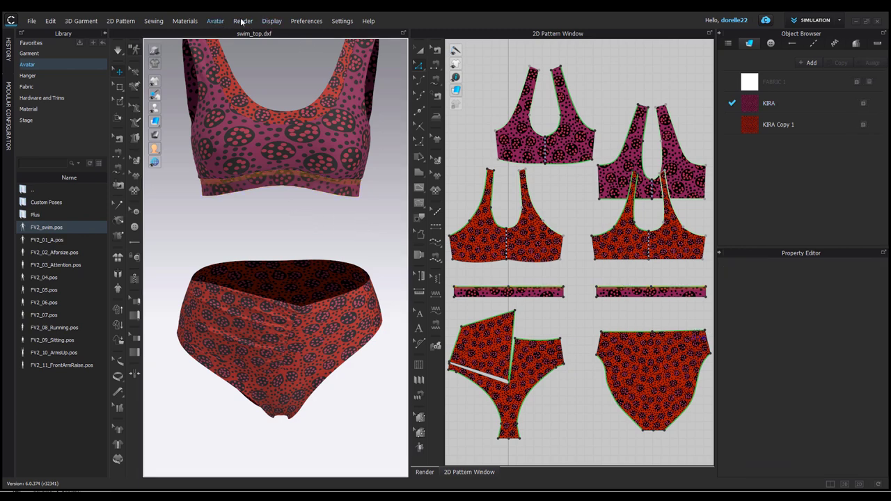
Show the avatar again and simulate so the swimsuit settles, viewed from behind
left_click(269, 21)
mouse_move(295, 95)
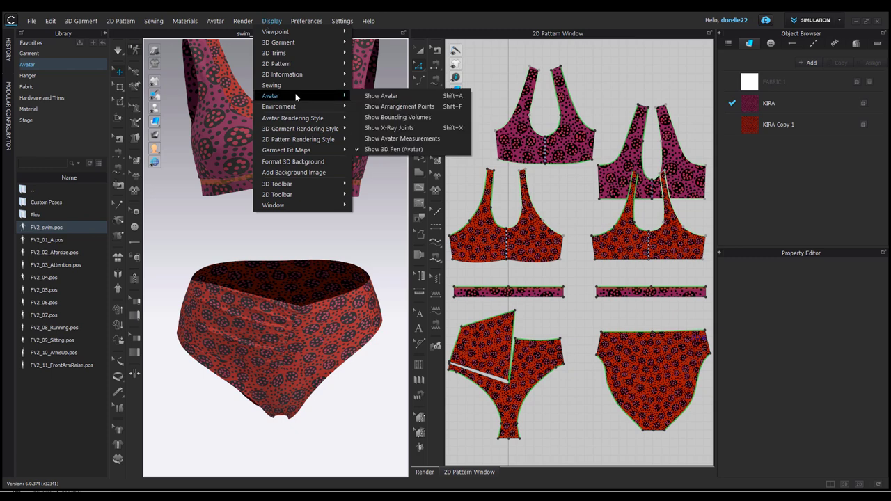
left_click(370, 99)
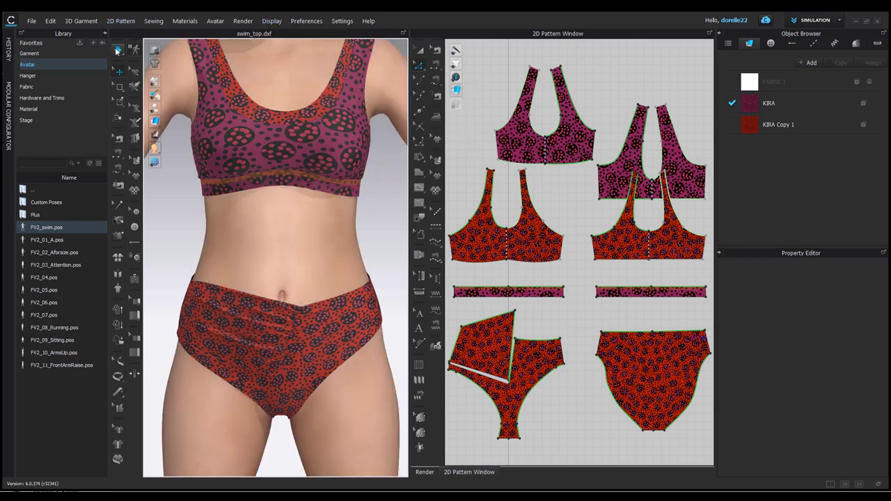
left_click(117, 50)
key("space")
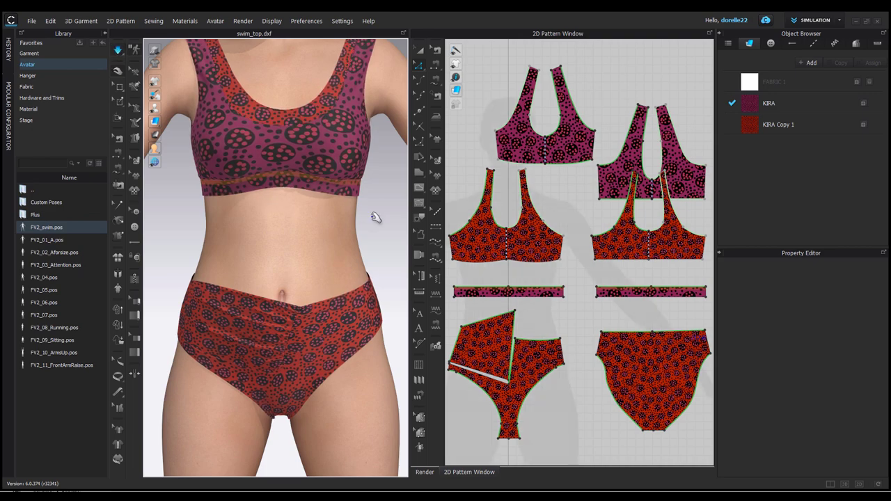
right_click_drag(374, 217, 187, 197)
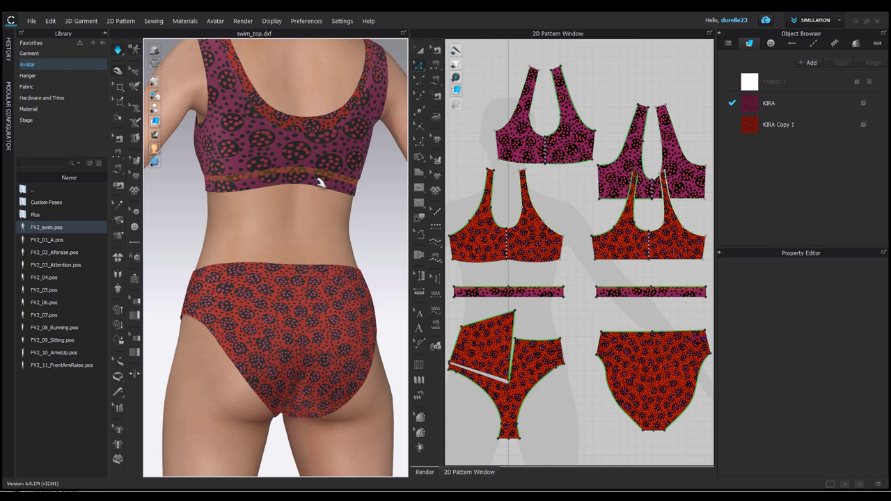
Make both underband edges elastic (strength 2.3, ratio 96) with 10 mm Fusible (Common) seam tape
left_click(503, 303)
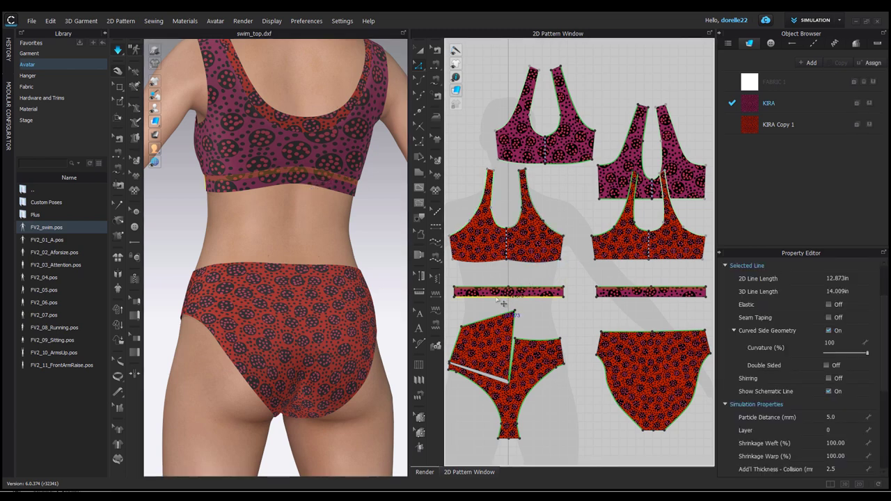
left_click(635, 304)
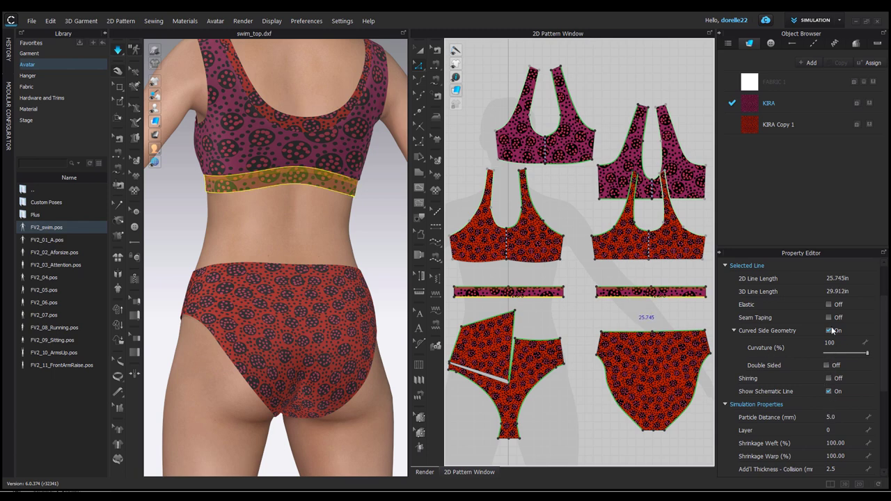
left_click(828, 305)
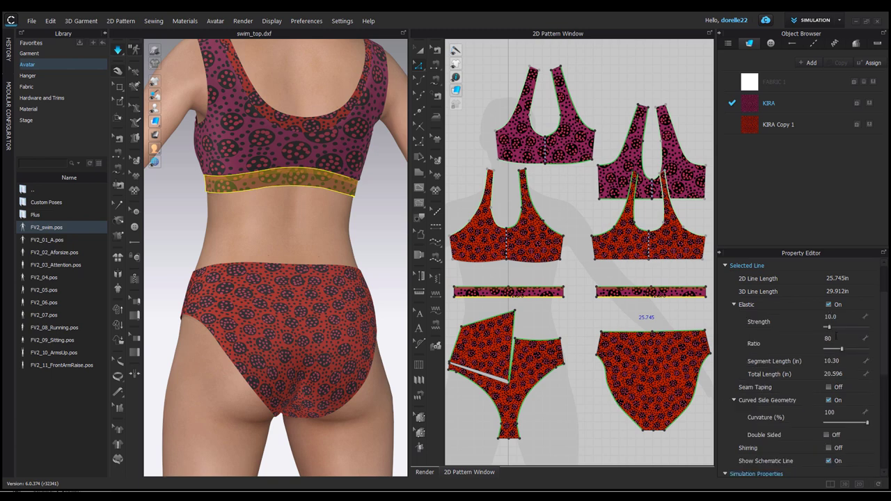
left_click(841, 316)
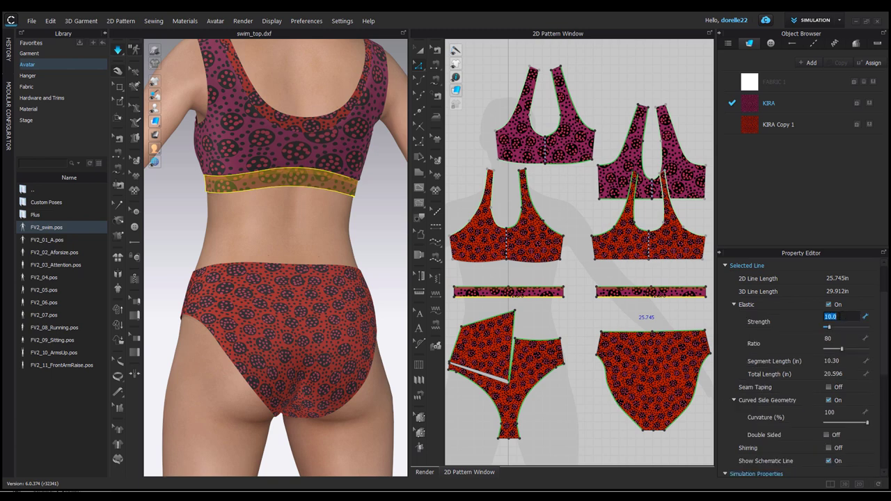
left_click(850, 336)
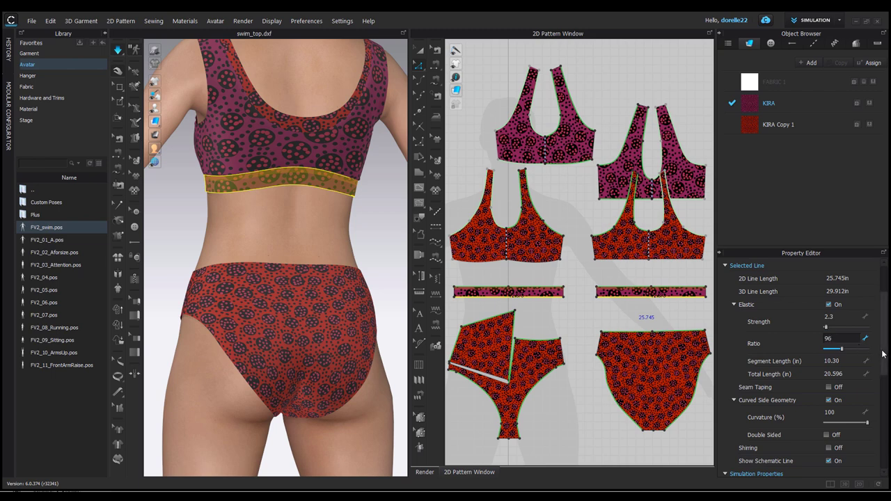
left_click(828, 387)
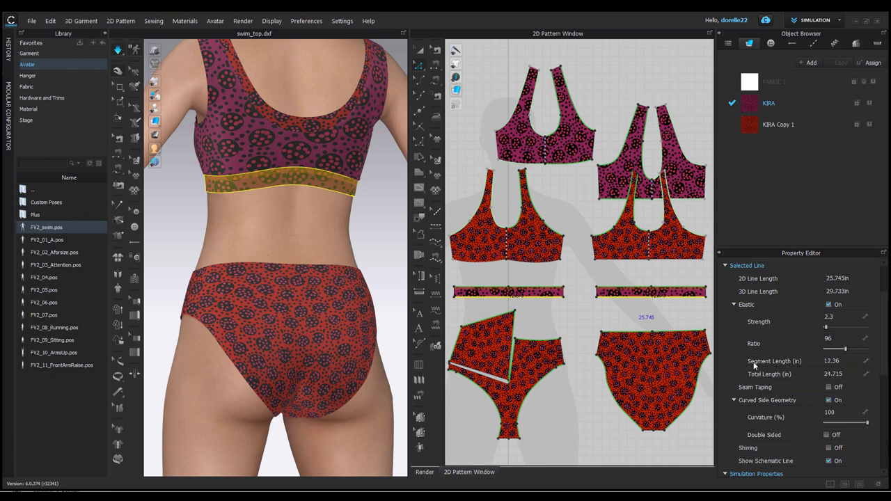
left_click(587, 318)
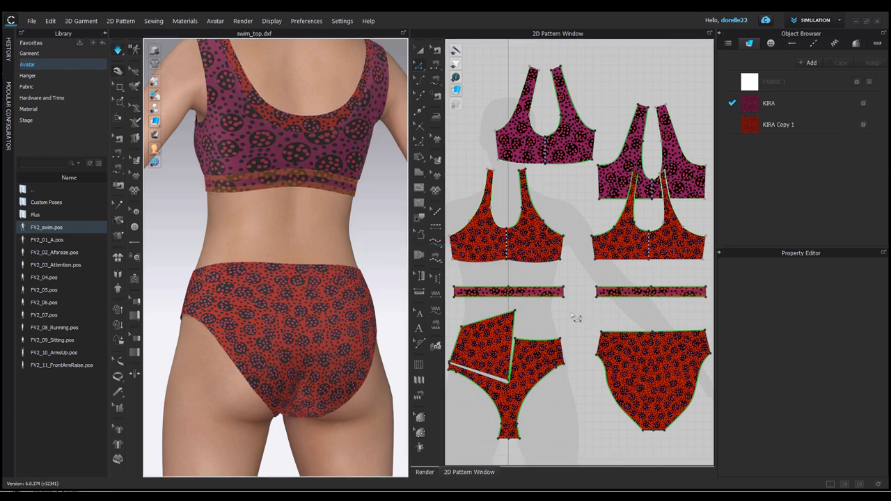
key("2")
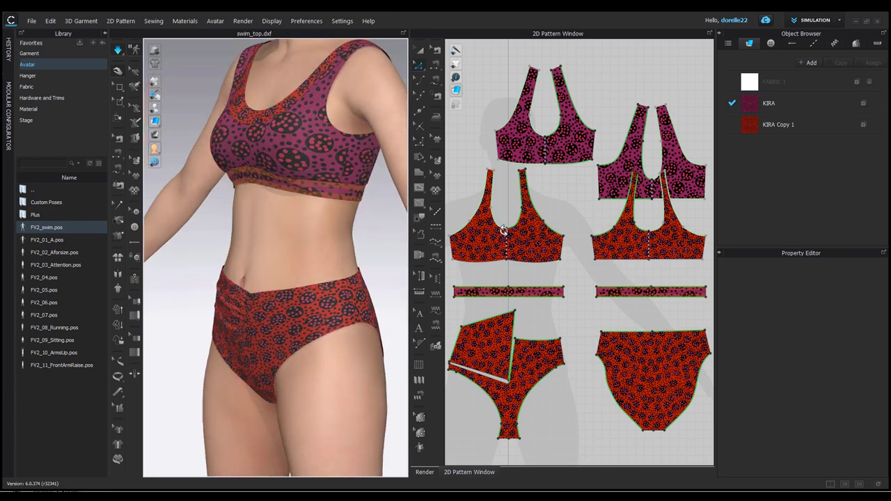
key("4")
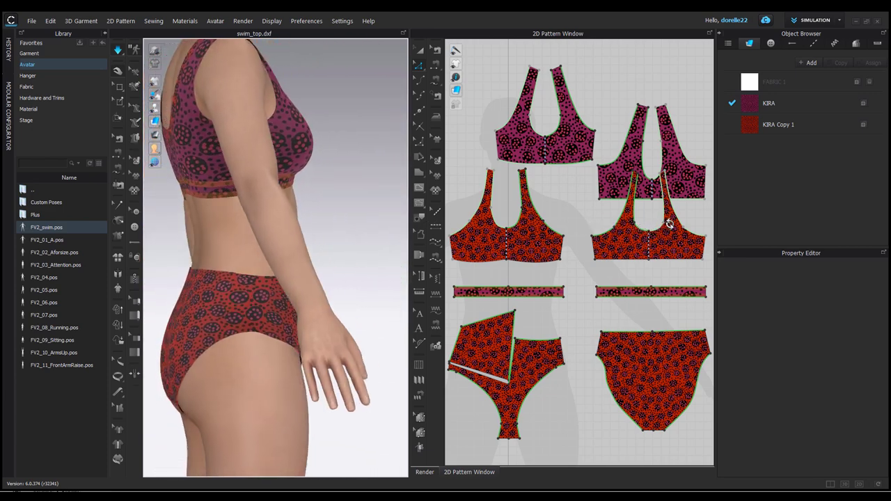
key("8")
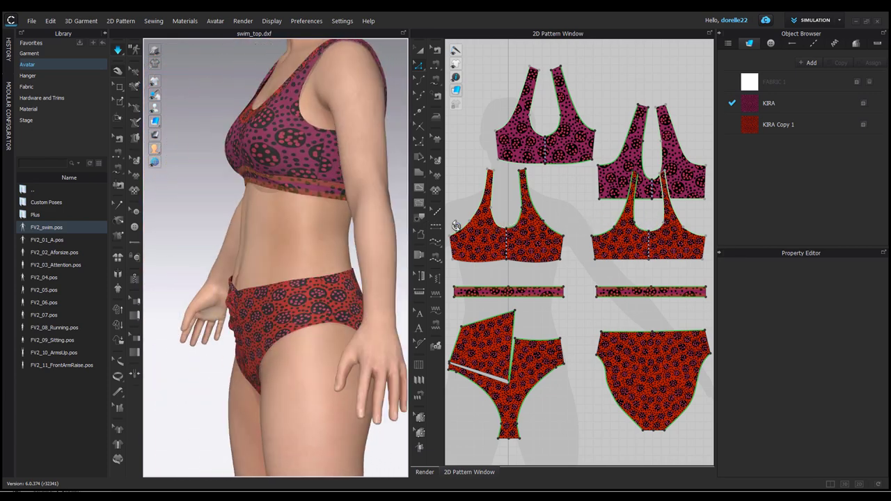
key("1")
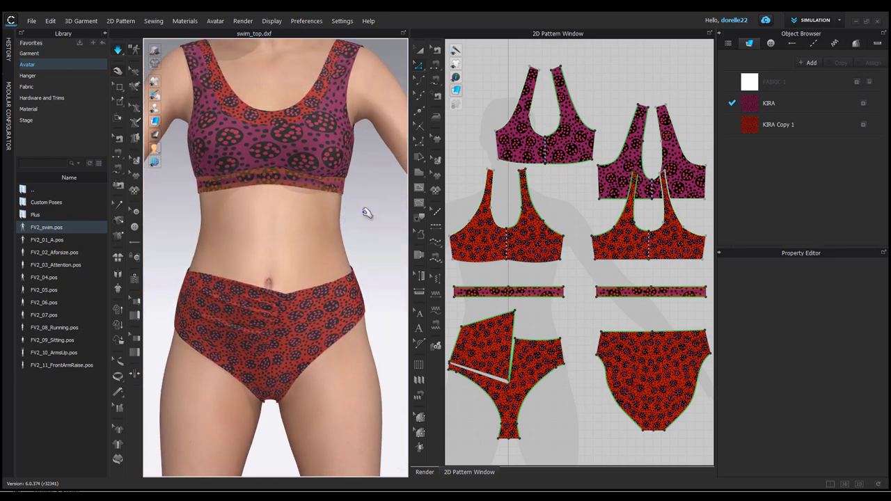
scroll(364, 271, "up", 3)
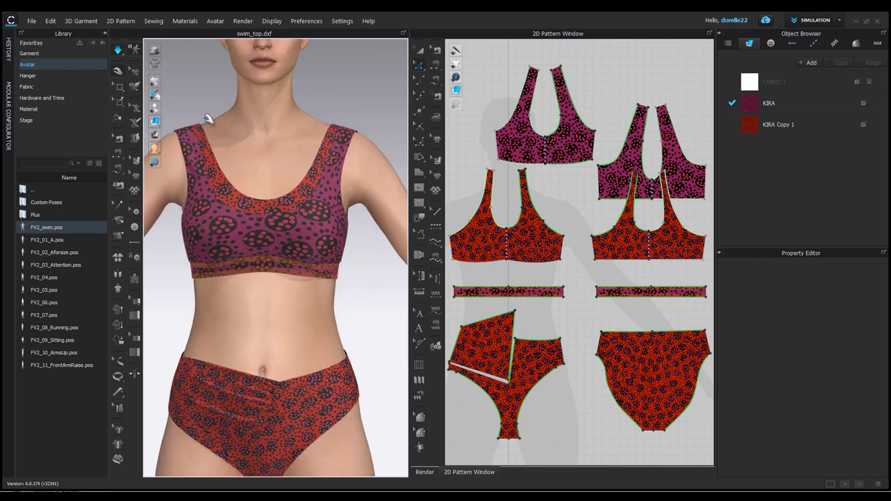
Reshape the red front piece's strap edge, inner strap point and neckline curve
left_click(542, 113)
left_click(501, 180)
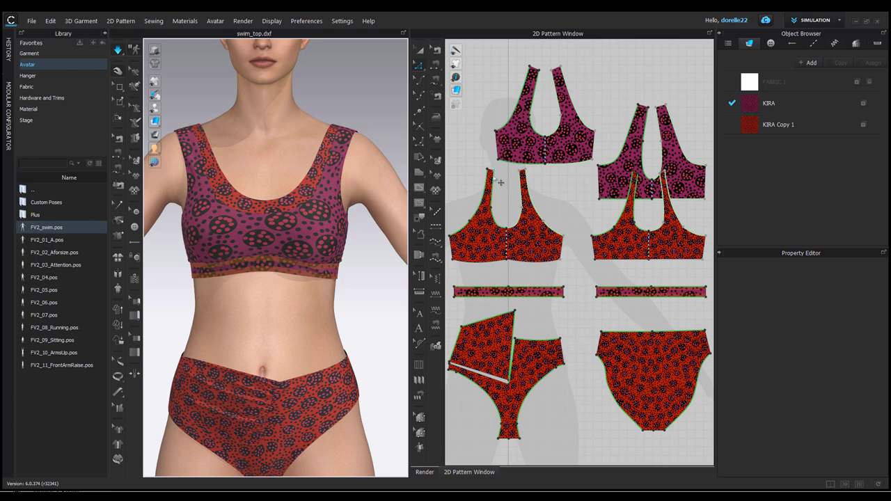
scroll(502, 182, "up", 4)
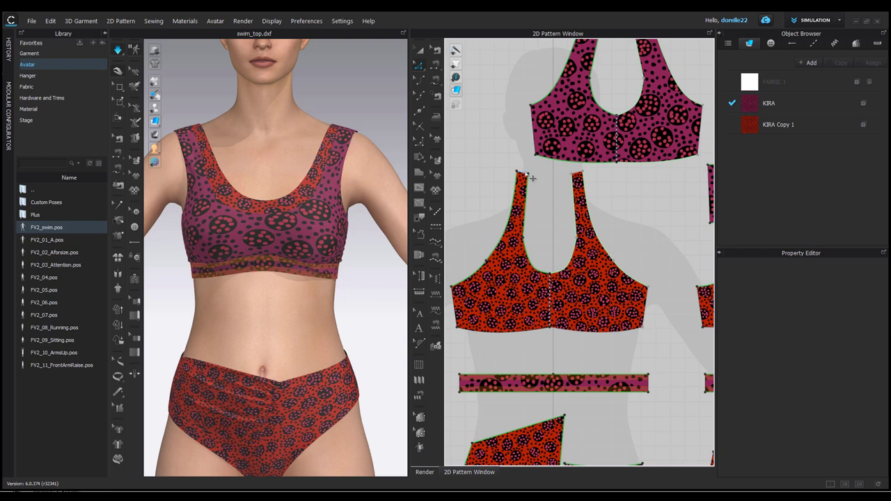
scroll(532, 178, "up", 4)
left_click_drag(525, 179, 559, 187)
left_click_drag(529, 339, 541, 347)
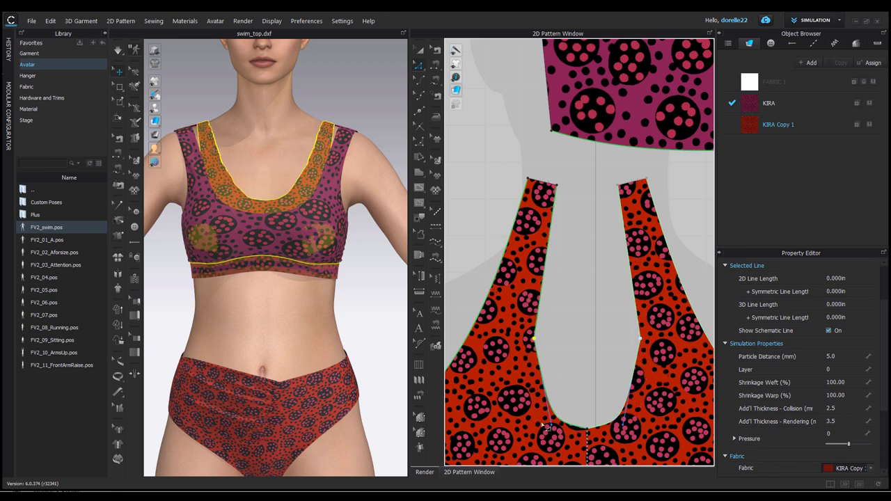
mouse_move(552, 426)
left_mouse_down()
mouse_move(531, 416)
mouse_move(555, 423)
mouse_move(548, 429)
left_mouse_up()
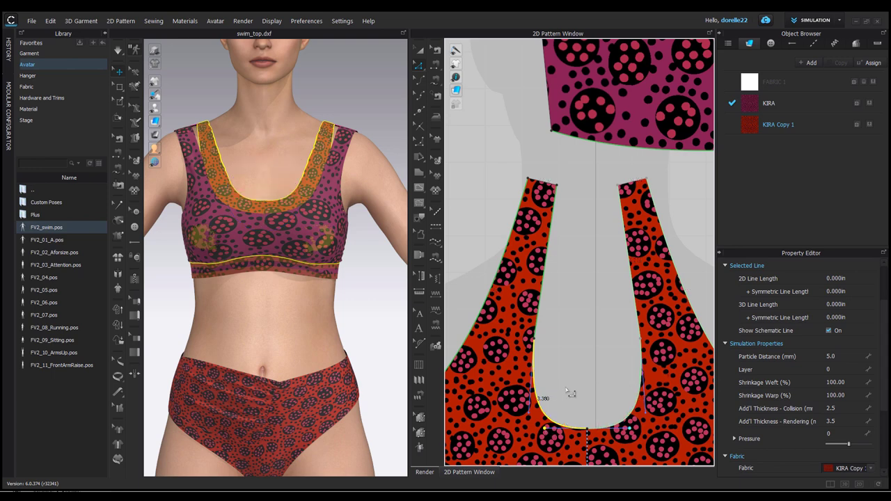
scroll(575, 382, "down", 5)
scroll(556, 367, "up", 3)
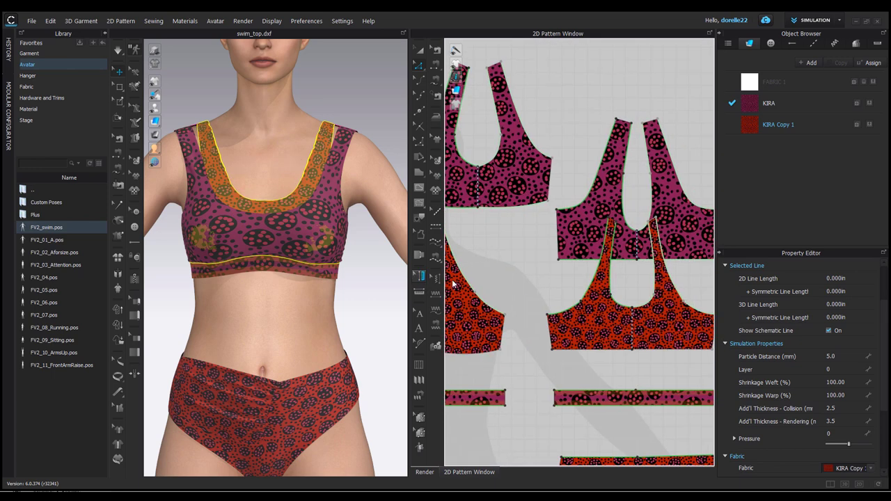
scroll(498, 283, "down", 3)
left_click(584, 207)
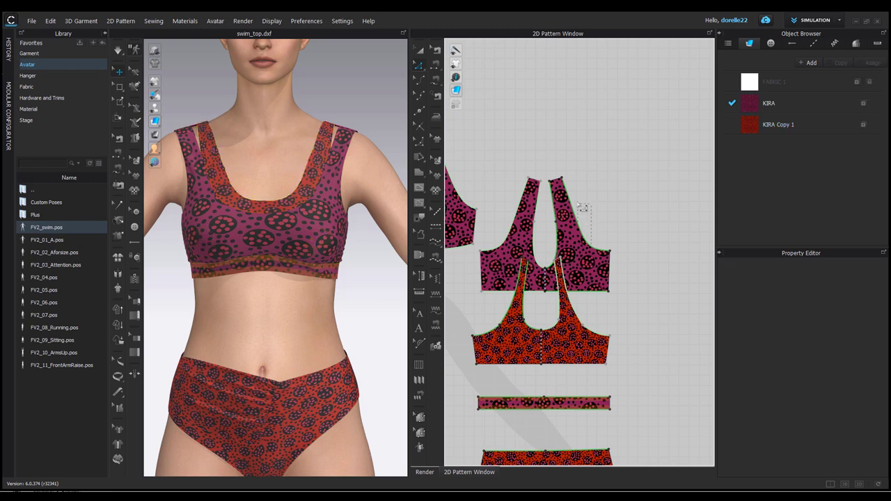
Move the pink front piece upward with Transform Pattern
left_click(420, 50)
left_click_drag(591, 254, 595, 227)
left_click(636, 282)
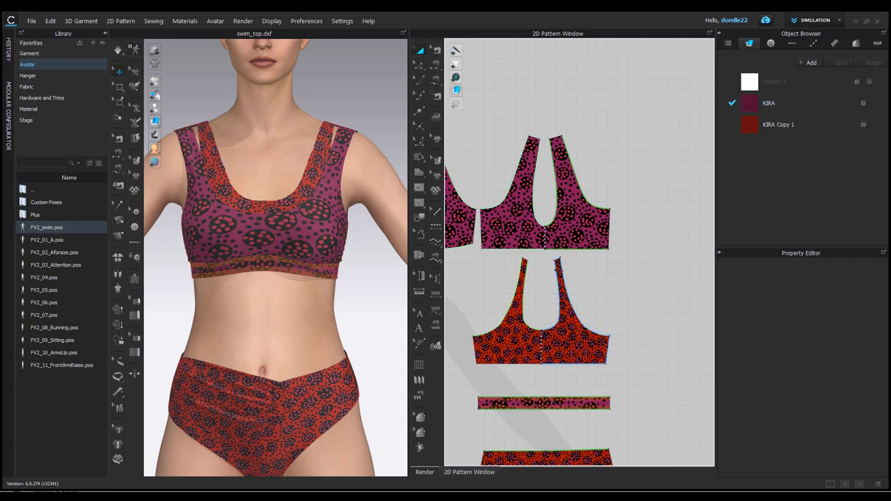
middle_click_drag(490, 301, 622, 309)
scroll(514, 265, "down", 2)
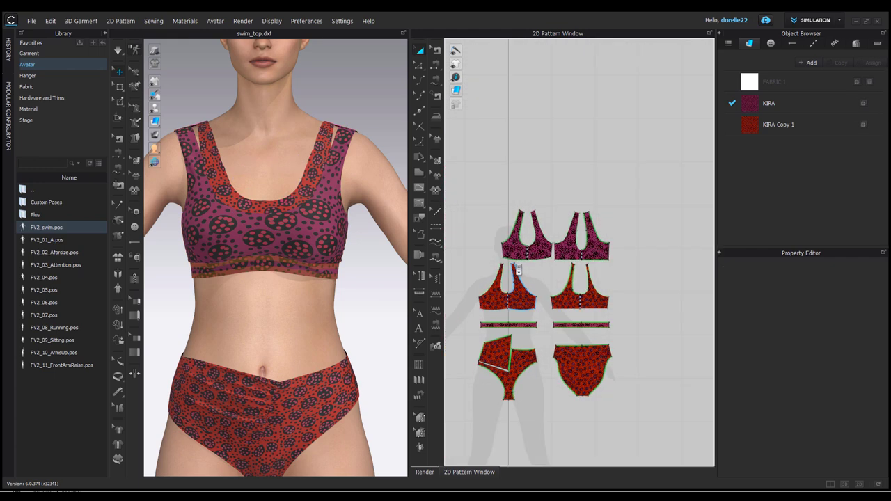
scroll(511, 264, "up", 8)
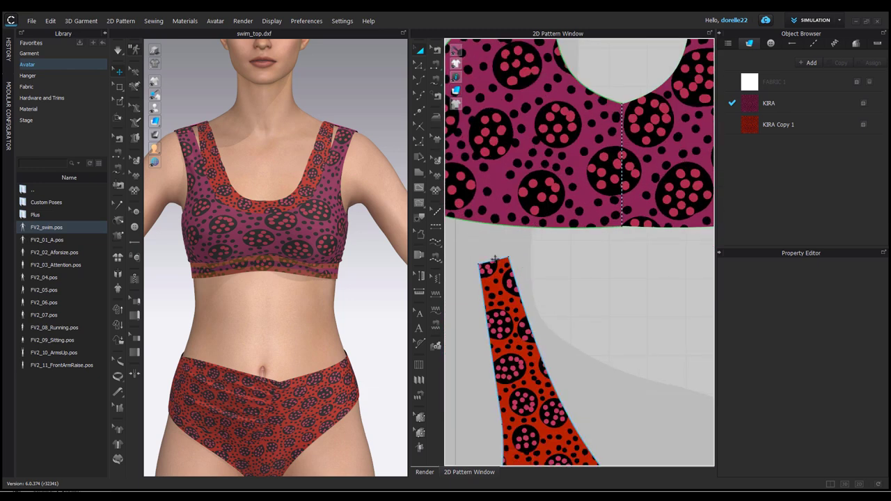
With Edit Pattern, nudge the left red strap strip's top point slightly
left_click(418, 65)
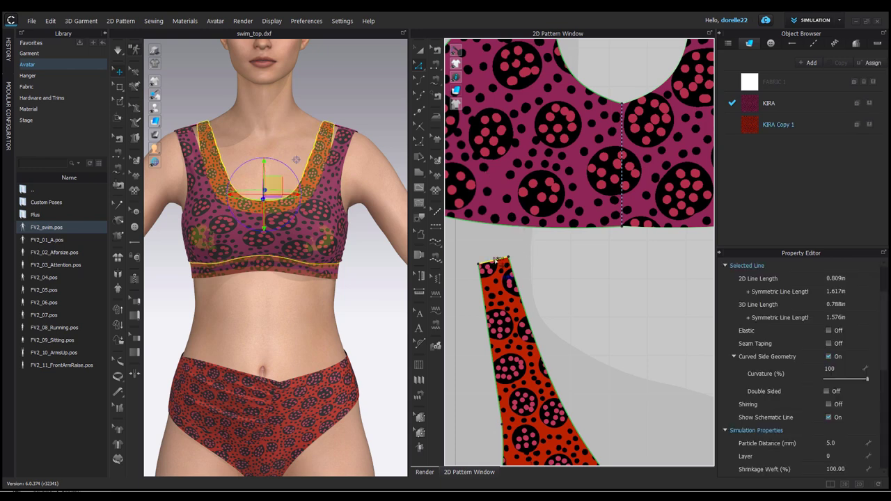
right_click_drag(583, 281, 564, 251)
right_click_drag(581, 213, 514, 259)
left_click(538, 248)
left_click(528, 239)
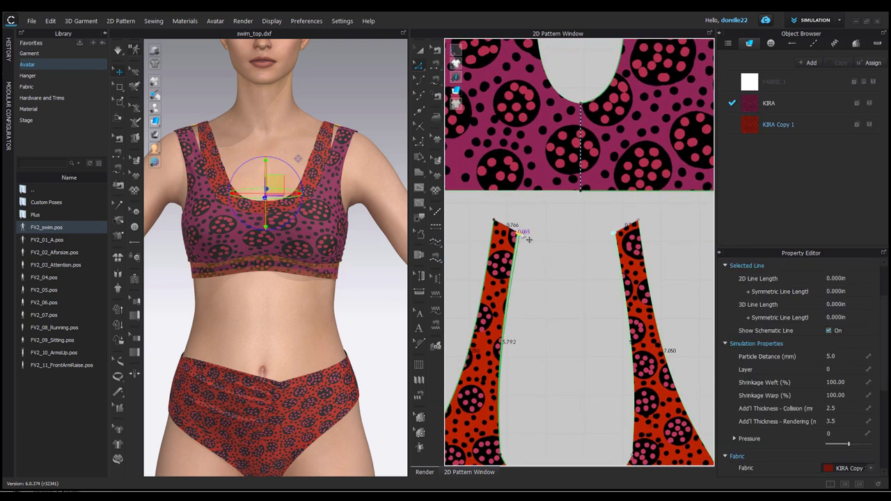
left_click_drag(530, 240, 534, 241)
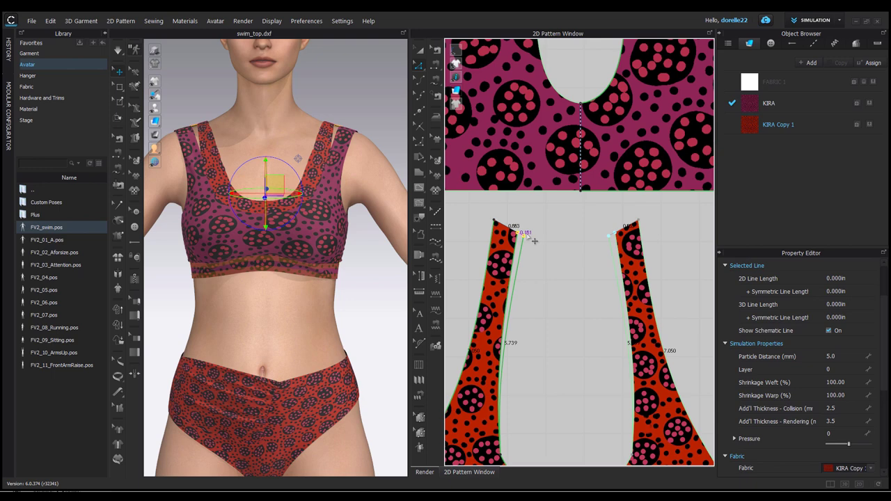
left_click(537, 240)
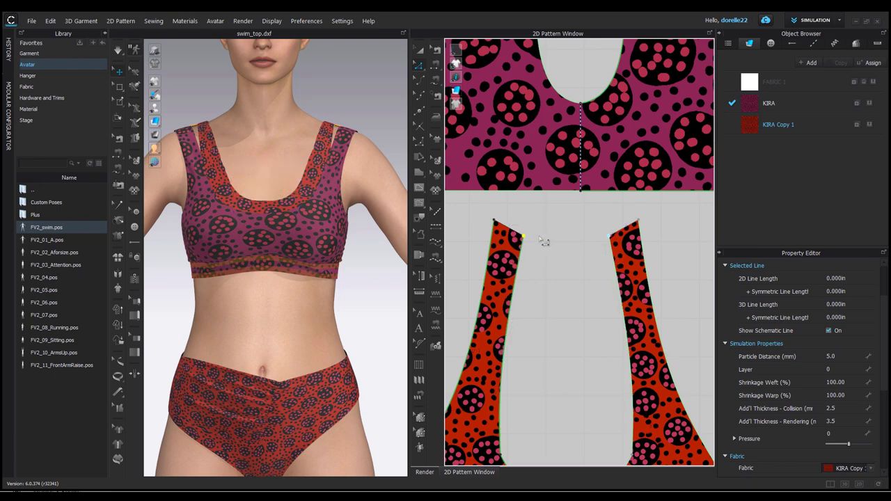
Select the left strip's top edge and upper side line, then deselect it
left_click(494, 221)
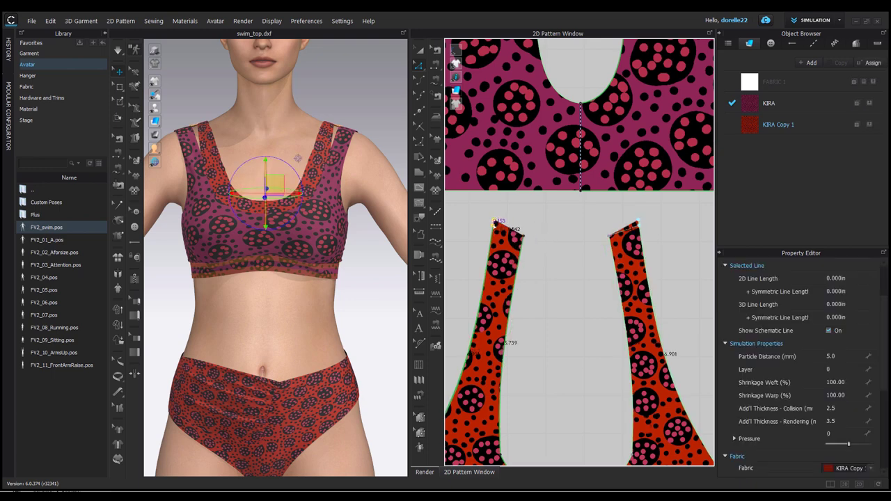
left_click(529, 227)
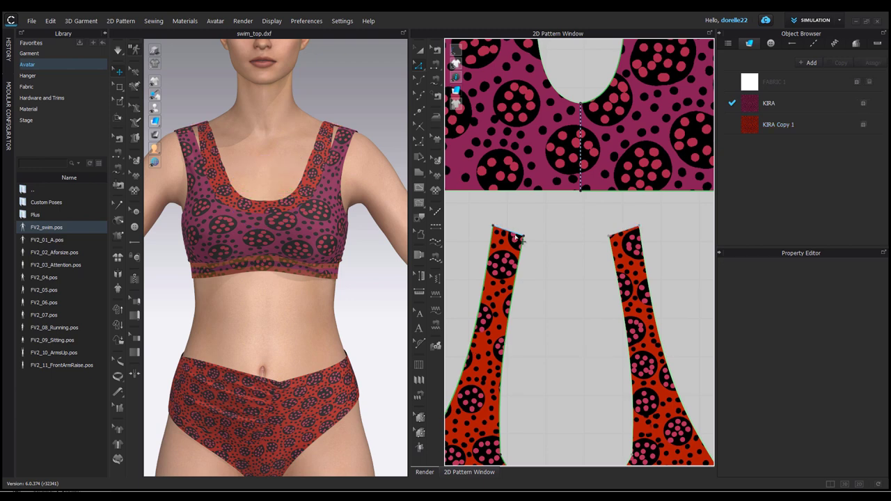
left_click(526, 238)
left_click(560, 296)
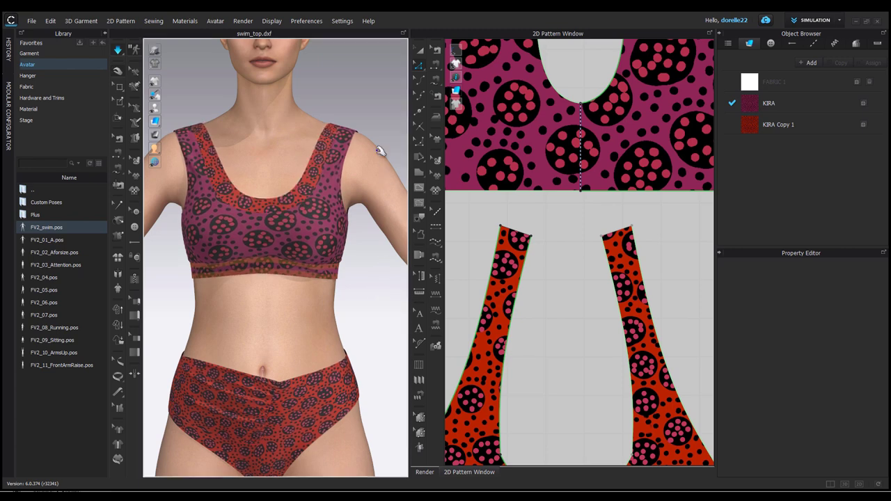
Pull the swim top's left and right back strap ends toward the neck
right_click_drag(348, 139, 207, 135)
left_click(239, 154)
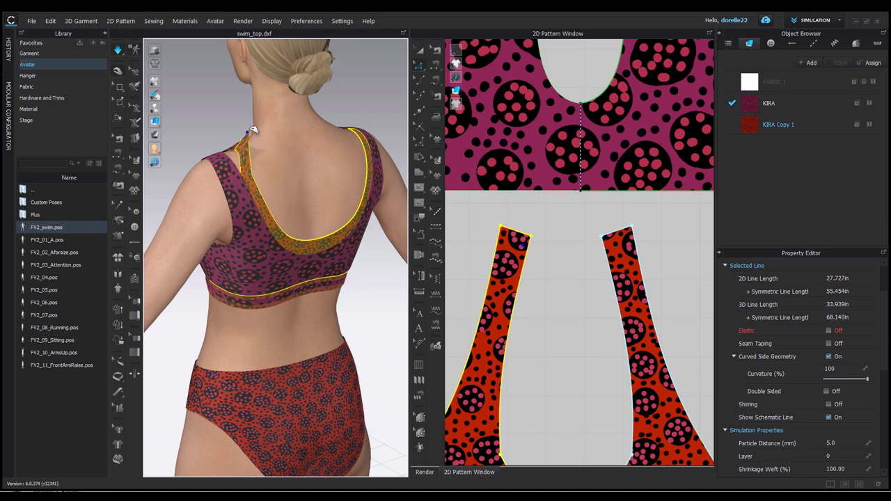
left_click_drag(263, 111, 266, 106)
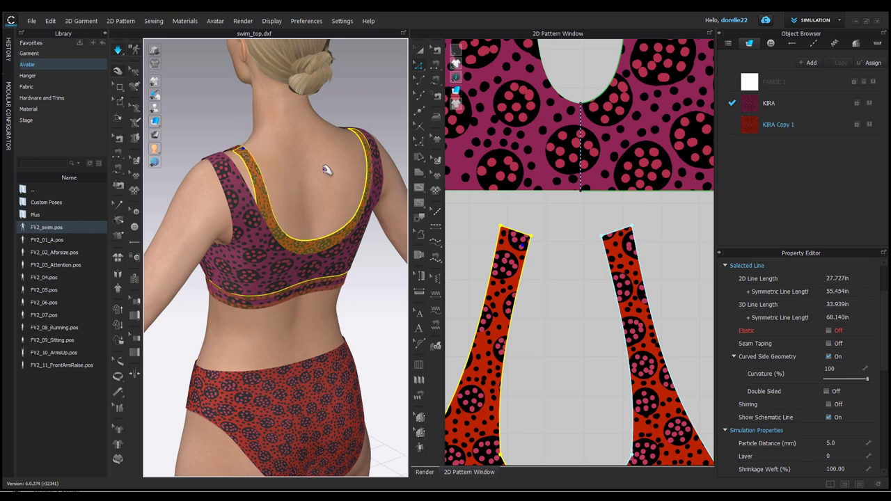
left_click_drag(352, 128, 333, 88)
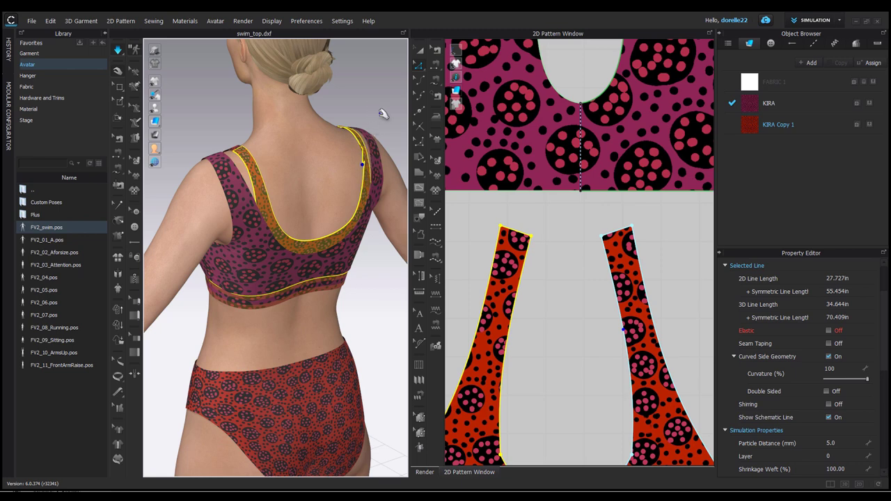
right_click_drag(381, 114, 347, 172)
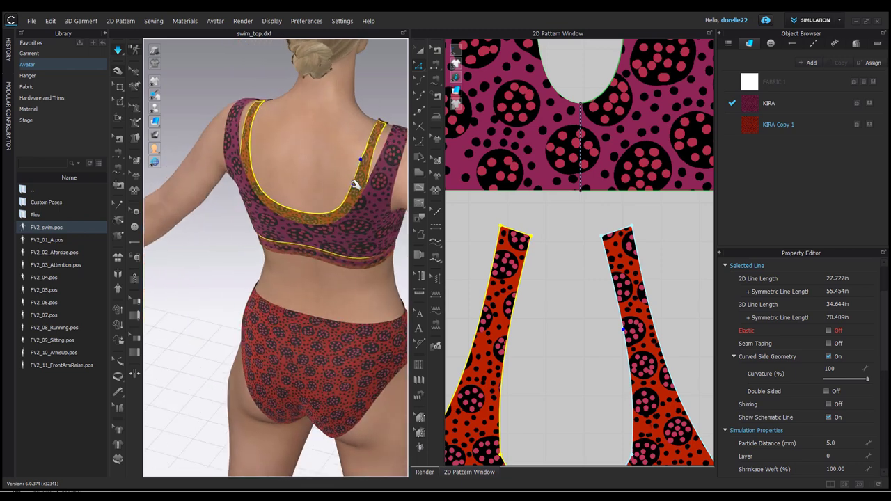
left_click(384, 96)
Check the bikini bottom's crotch and hip fit from front, below and three-quarter views, then select the avatar body
right_click_drag(384, 96, 242, 87)
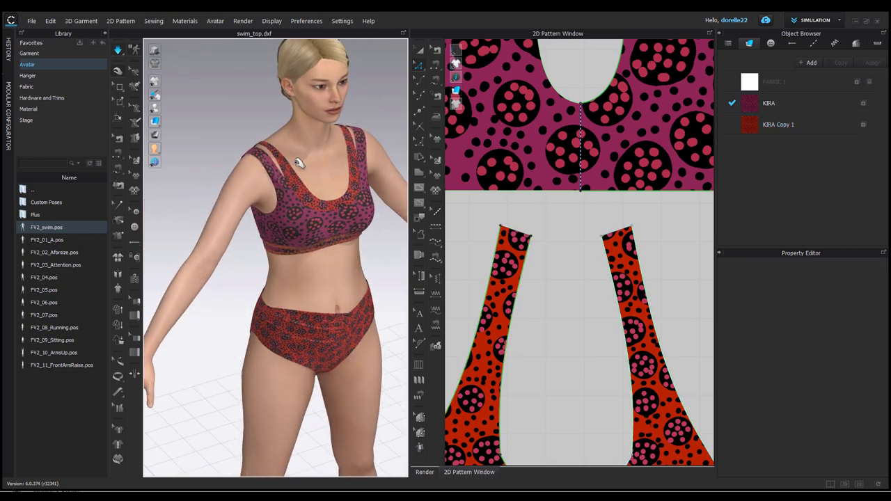
right_click_drag(290, 175, 264, 185)
scroll(306, 174, "up", 2)
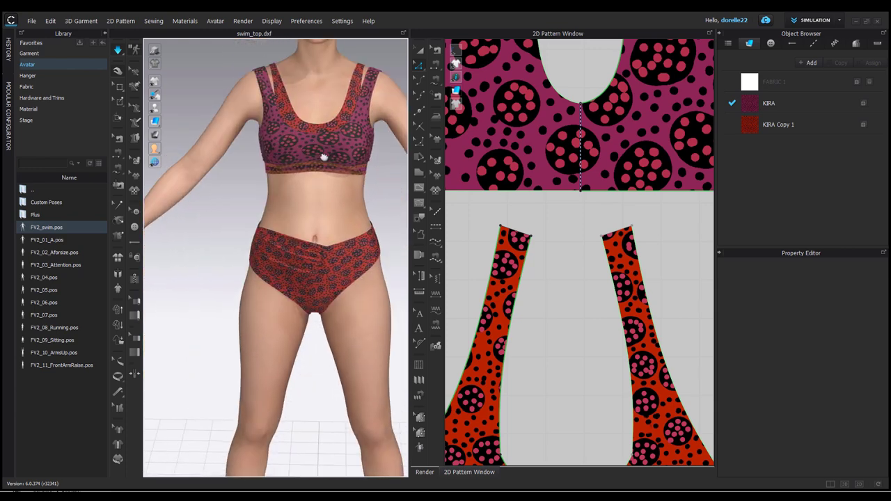
mouse_move(314, 353)
right_mouse_down()
mouse_move(318, 318)
mouse_move(293, 304)
mouse_move(284, 272)
mouse_move(304, 272)
mouse_move(332, 292)
mouse_move(313, 340)
right_mouse_up()
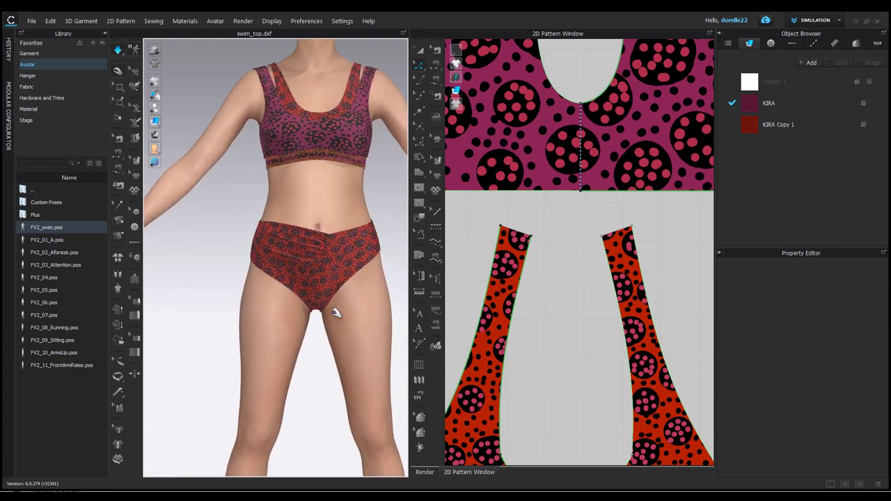
scroll(356, 279, "up", 3)
right_click_drag(355, 280, 308, 293)
left_click(307, 291)
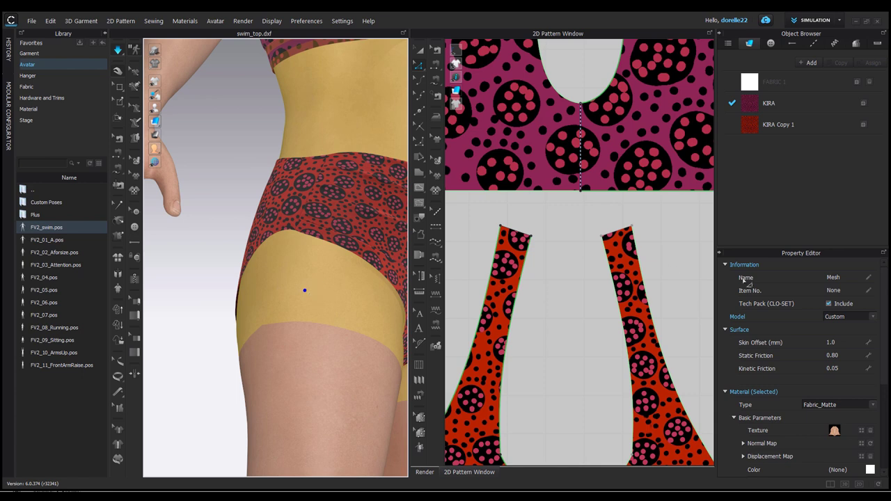
Set the avatar's Skin Offset to 3 mm and check the hip fit
left_click(841, 341)
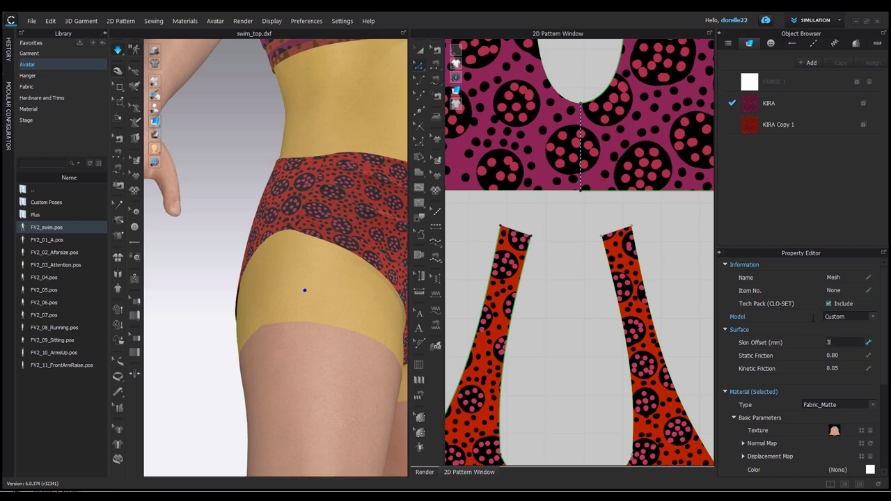
type("3")
key("Return")
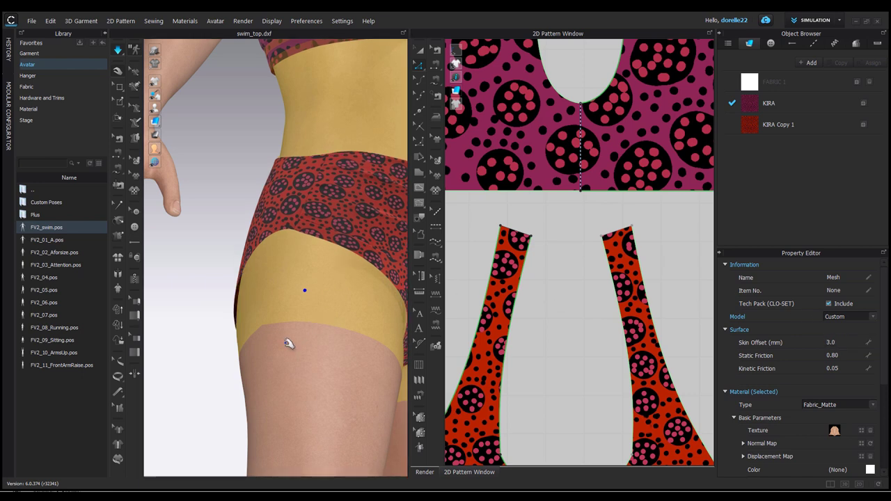
right_click_drag(233, 355, 222, 329)
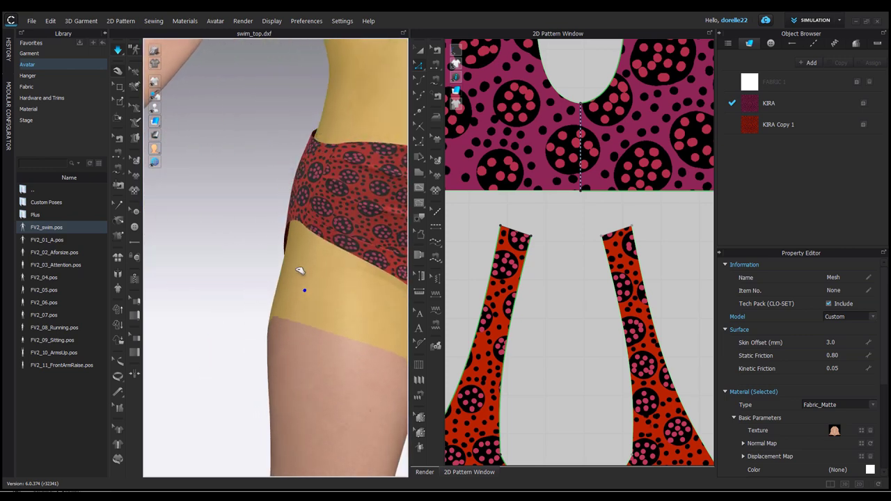
Return the Skin Offset to 1 mm and face the swim bottoms
left_click(849, 338)
type("1")
left_click(255, 249)
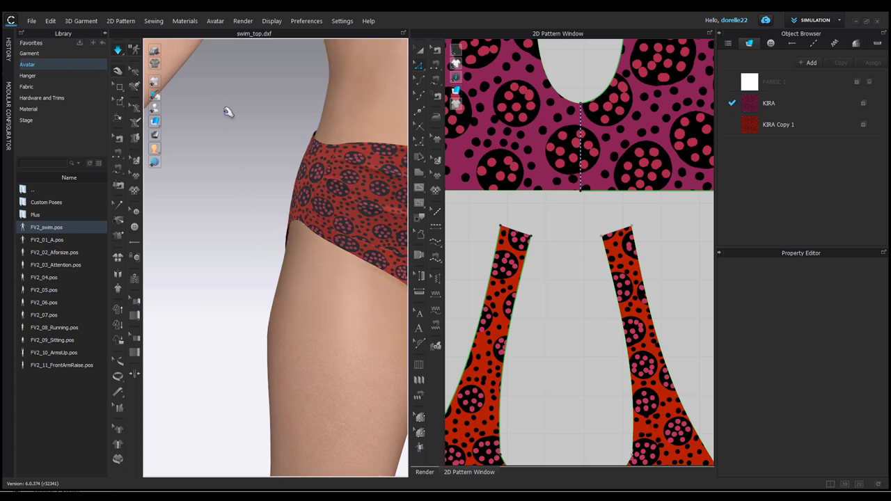
scroll(232, 123, "down", 2)
right_click_drag(254, 136, 483, 162)
Select all swimsuit pattern pieces and enable their Add'l Thickness - Rendering
scroll(503, 167, "down", 6)
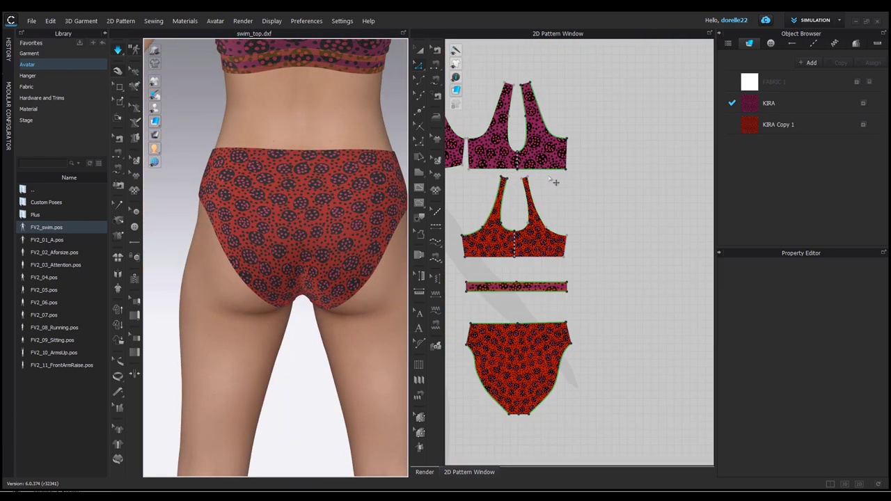
right_click_drag(560, 182, 619, 184)
scroll(620, 184, "down", 4)
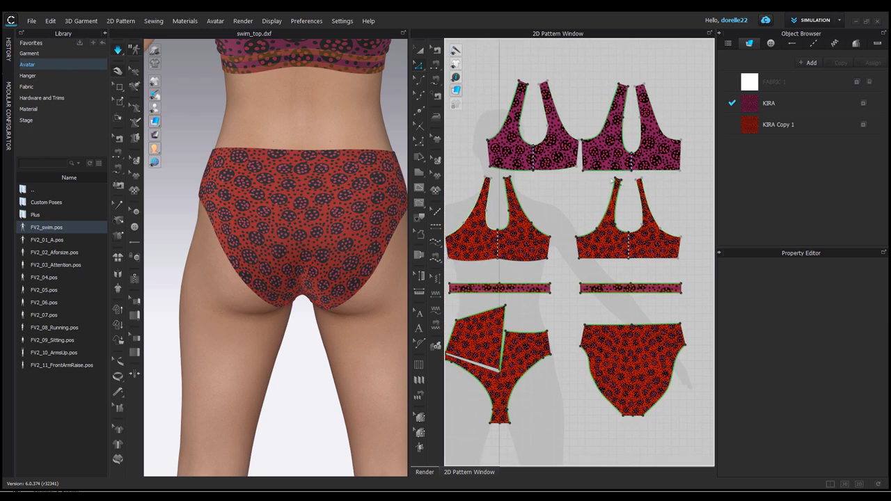
scroll(619, 183, "down", 1)
left_click(420, 51)
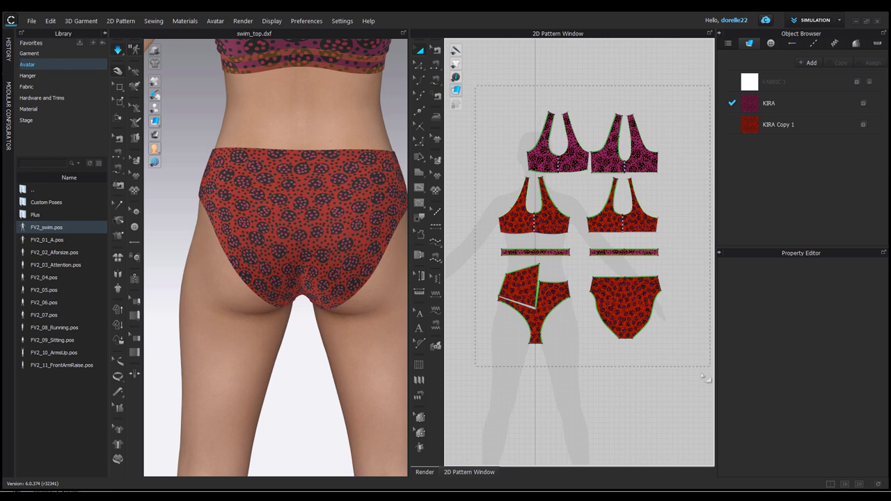
left_click_drag(702, 374, 672, 375)
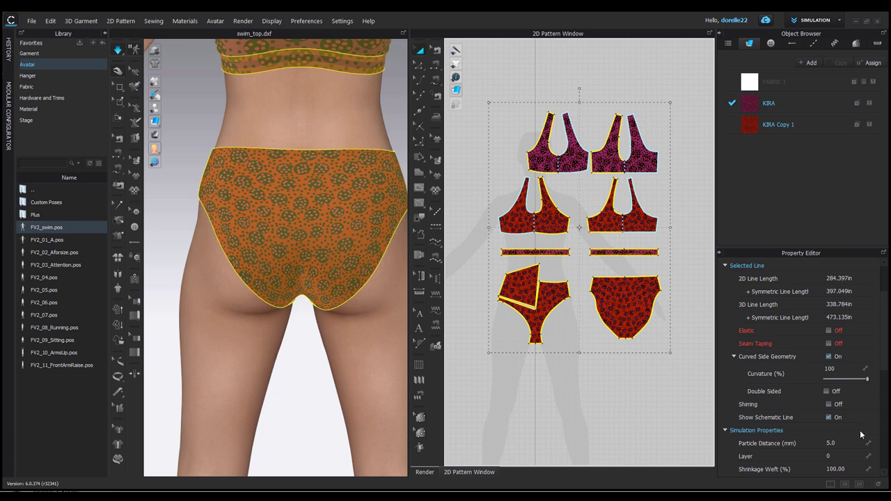
scroll(859, 430, "down", 3)
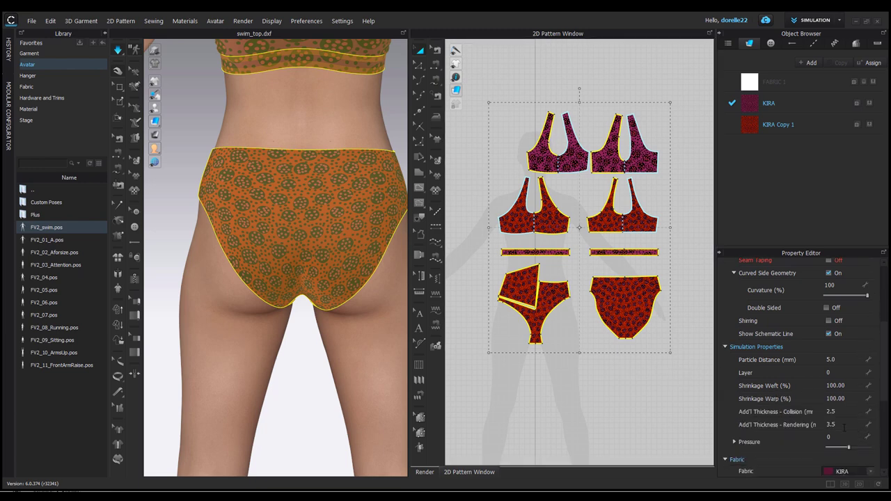
left_click(844, 424)
left_click(577, 381)
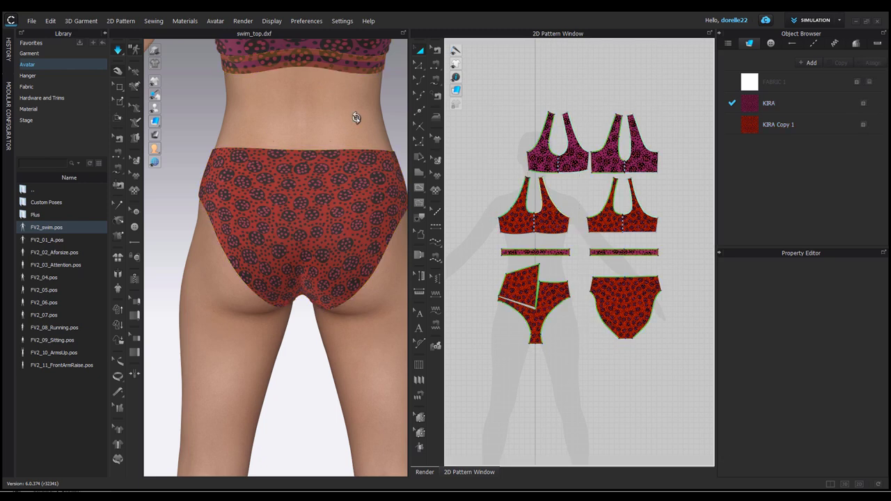
Set simulation quality to Normal and start the simulation
right_click_drag(357, 124, 255, 116)
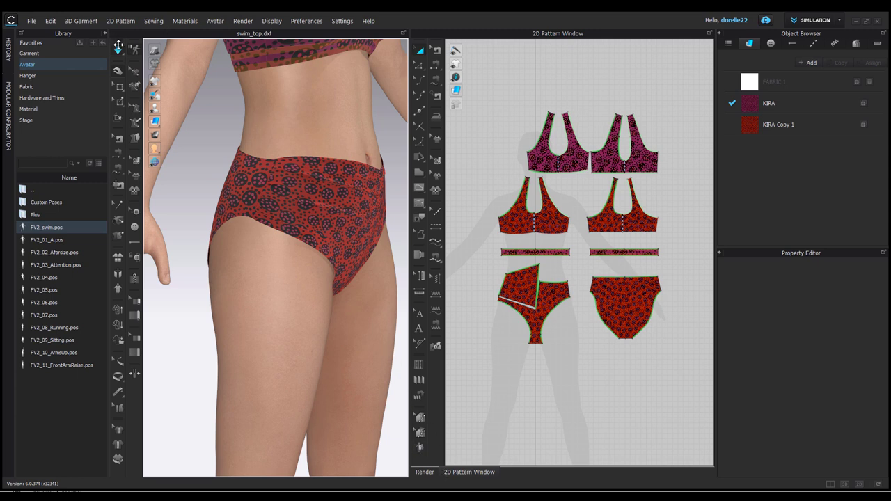
left_click(119, 50)
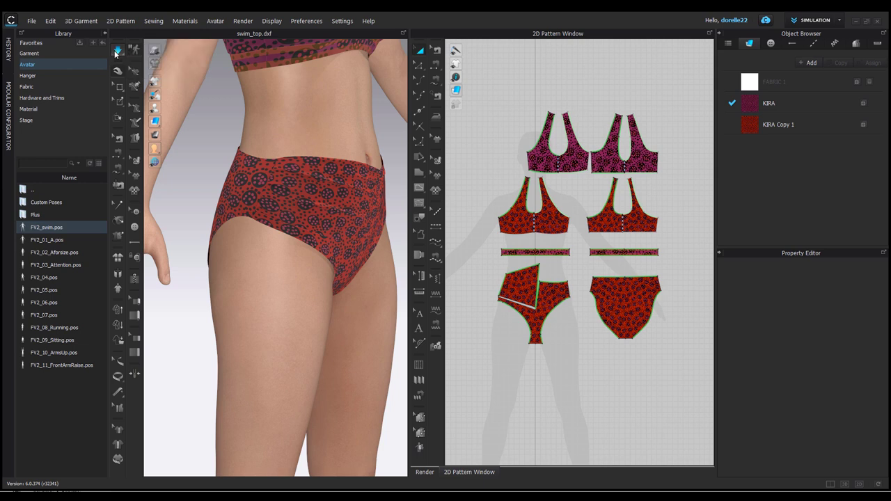
left_click(128, 62)
left_click(120, 52)
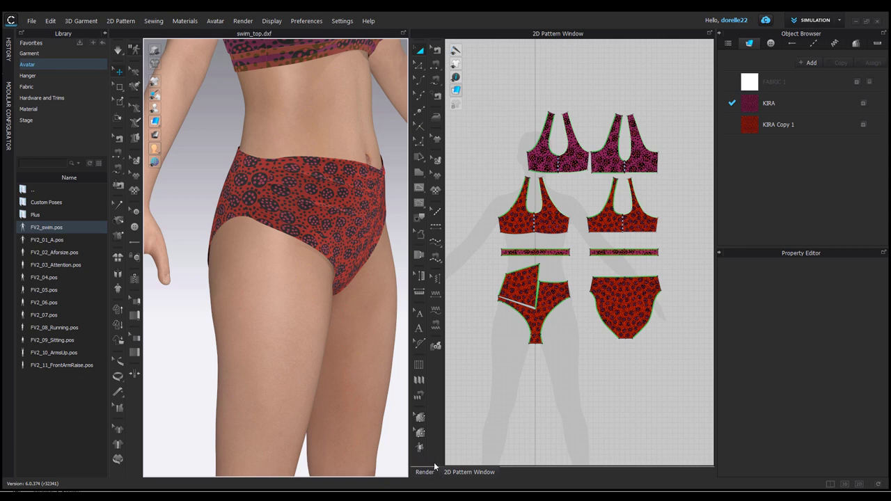
Start the interactive render and review the dotted swimsuit from front, side and back
left_click(426, 472)
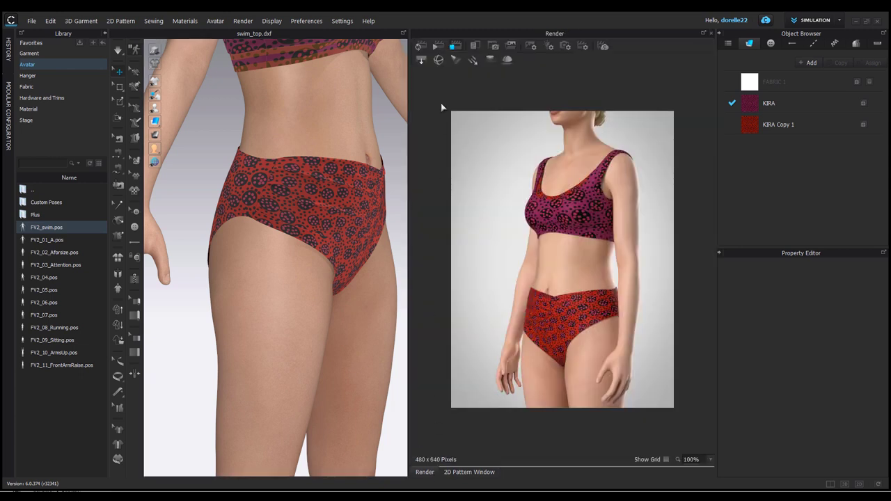
left_click(420, 46)
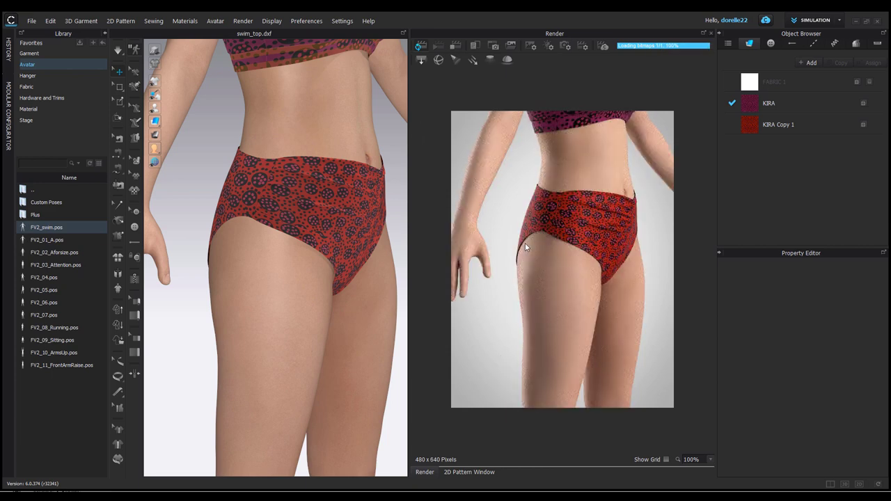
scroll(368, 252, "down", 3)
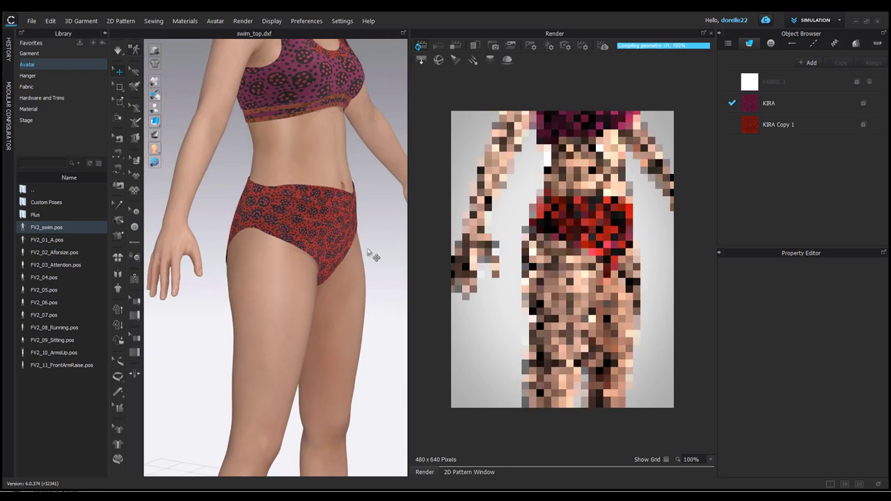
right_click_drag(362, 252, 302, 255)
middle_click_drag(302, 254, 287, 345)
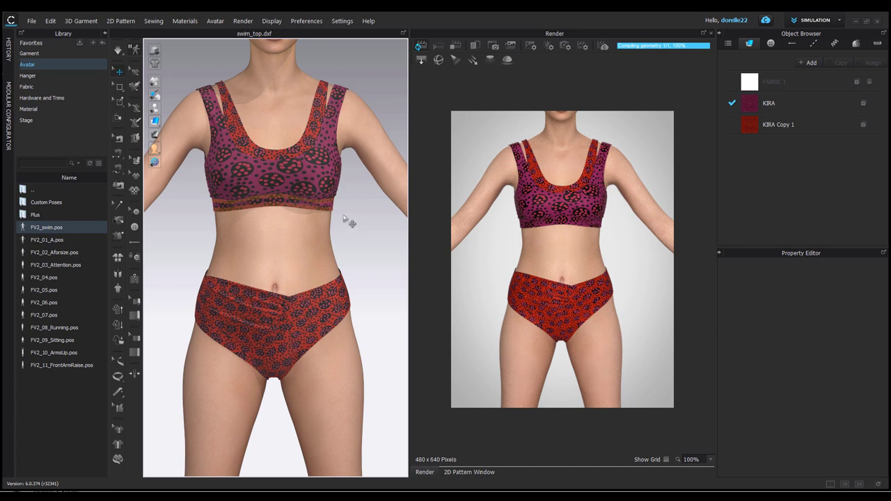
right_click_drag(344, 218, 188, 199)
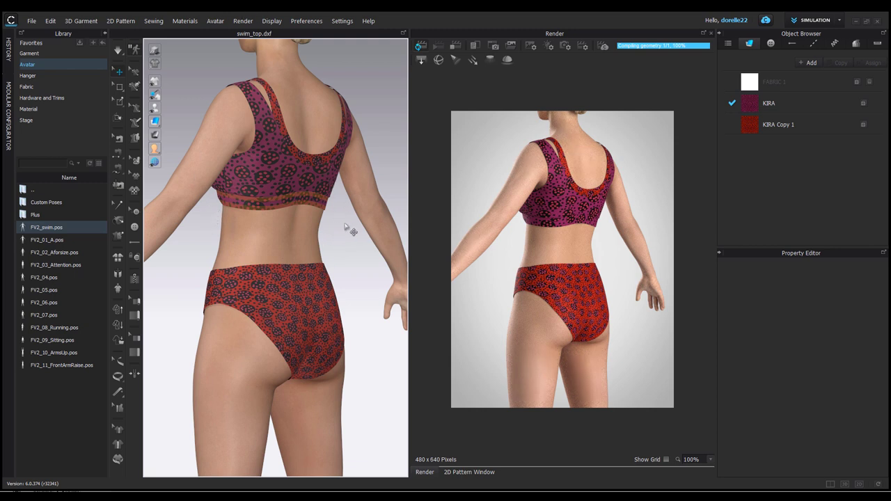
right_click_drag(324, 243, 217, 245)
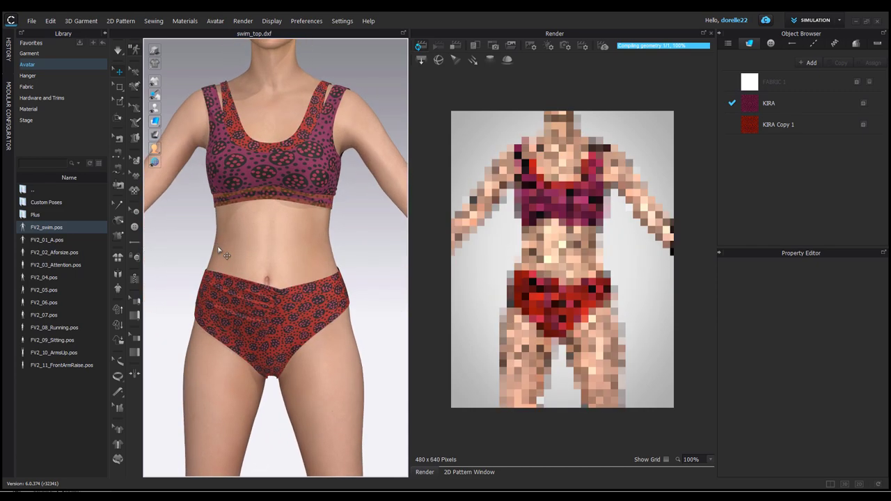
left_click(334, 243)
left_click(378, 233)
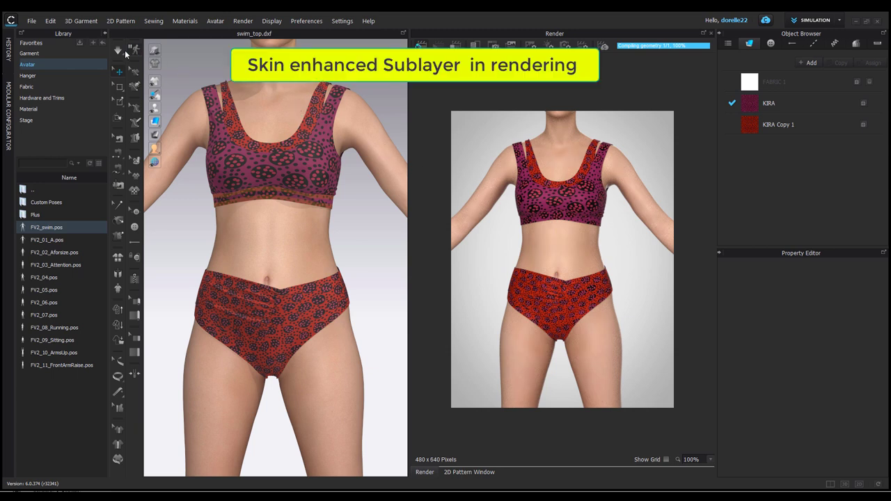
Set the avatar's skin and arm meshes to the Skin (Render Only) material type
left_click(256, 109)
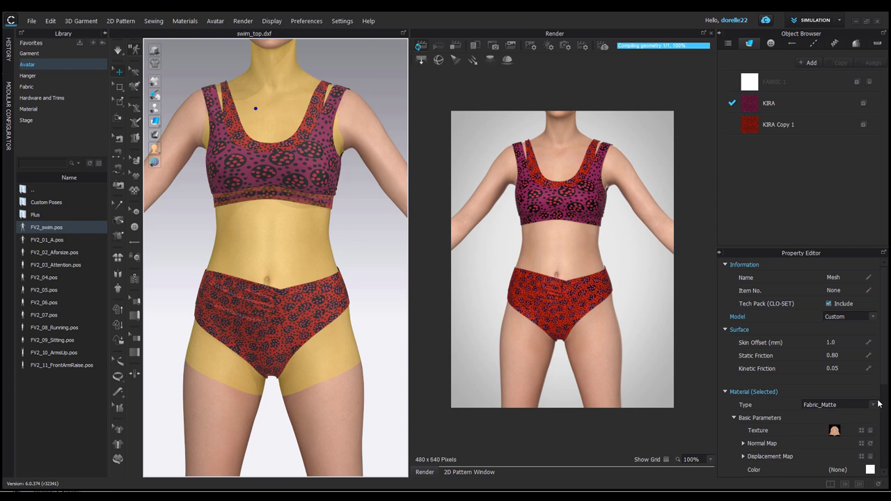
left_click(873, 404)
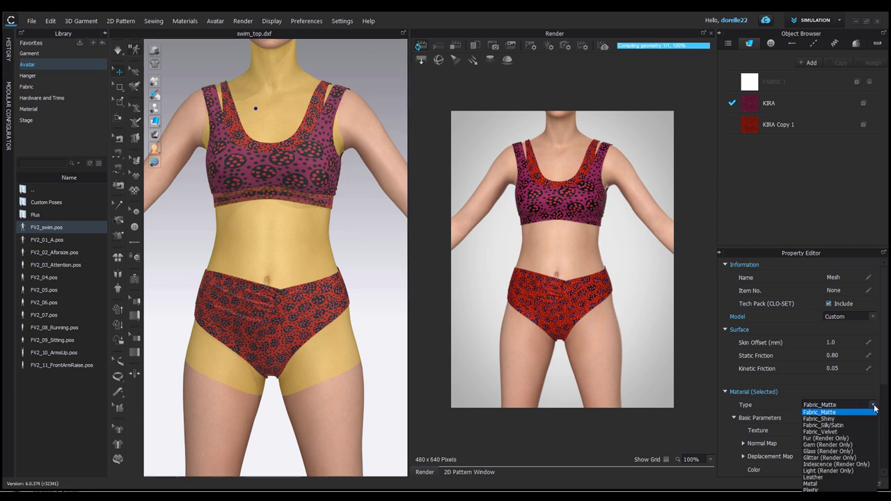
scroll(835, 480, "down", 1)
left_click(828, 488)
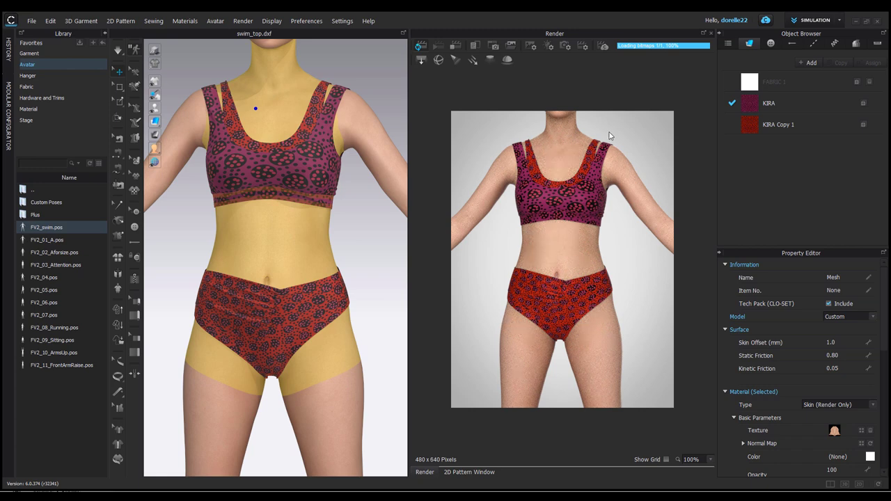
left_click(360, 126)
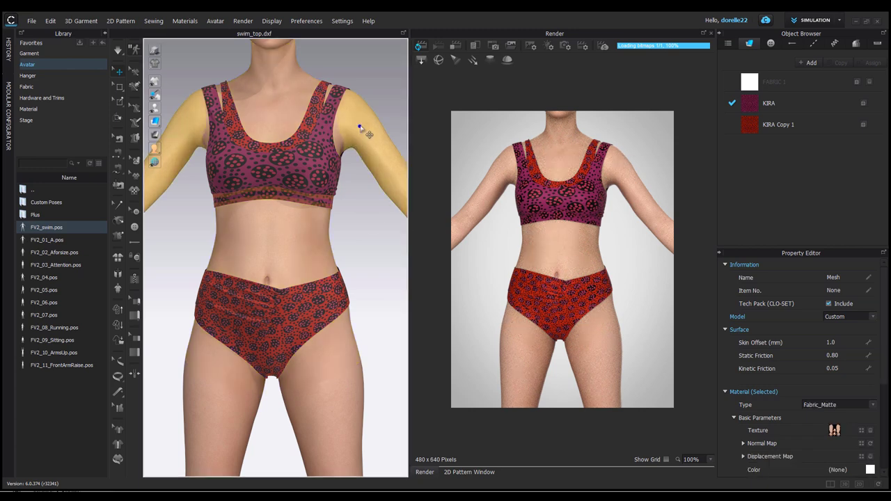
left_click(873, 405)
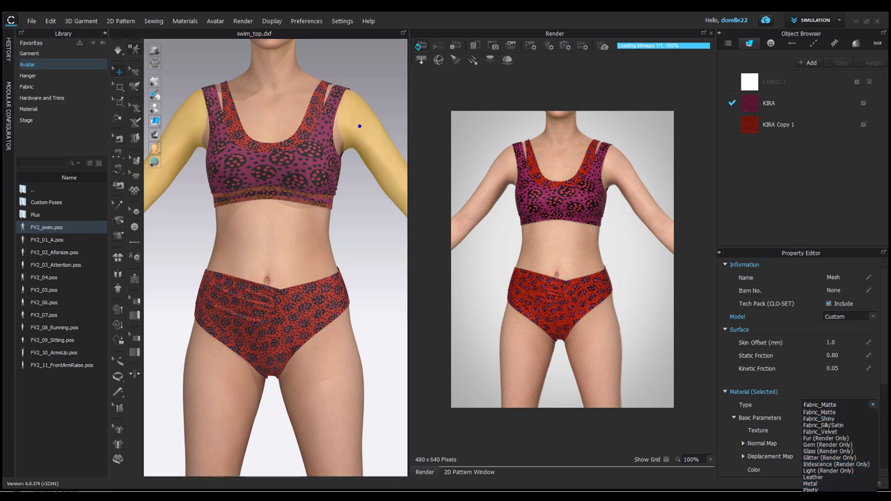
left_click(822, 496)
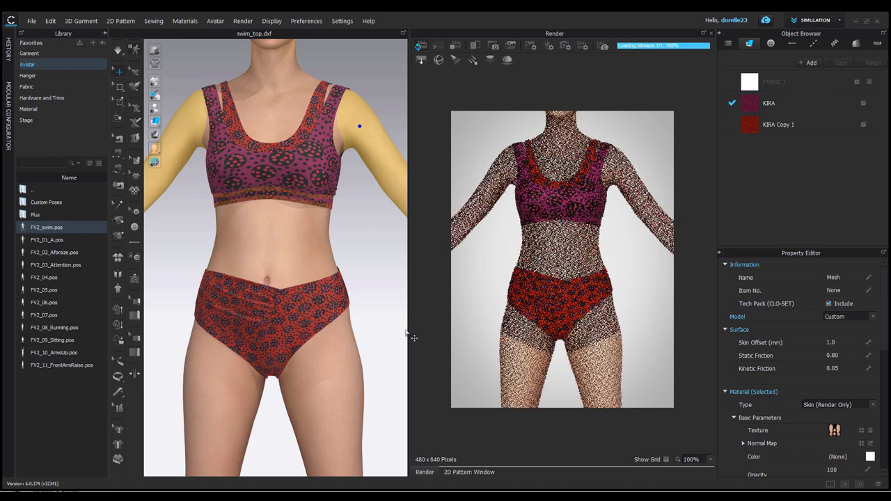
Zoom in on the thigh beside the bikini bottom's leg opening and rotate to a side view
scroll(400, 320, "down", 2)
scroll(380, 285, "up", 5)
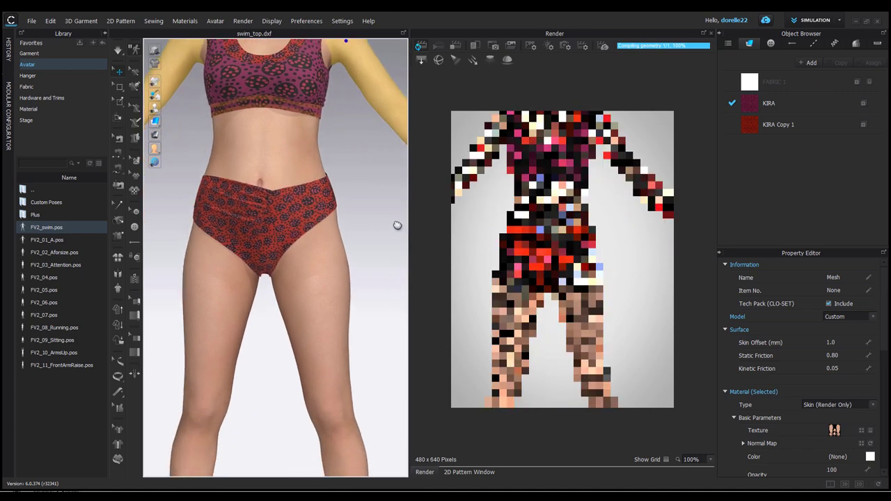
scroll(320, 263, "up", 5)
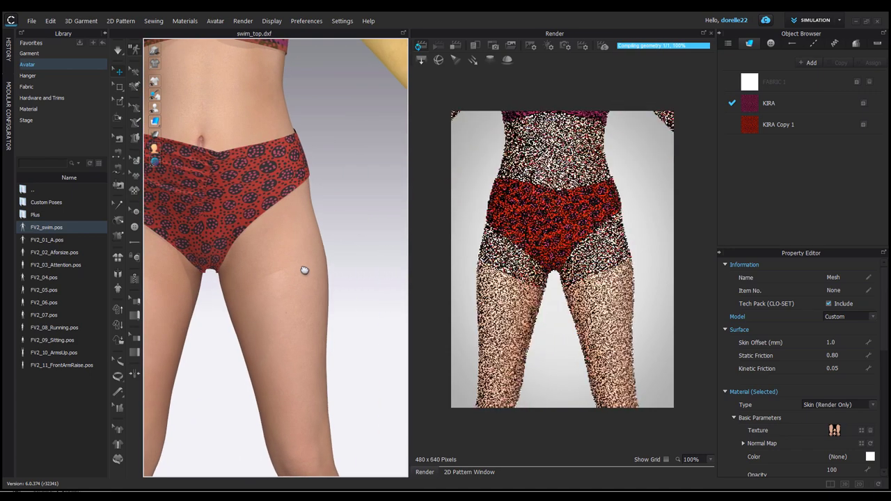
scroll(329, 255, "up", 1)
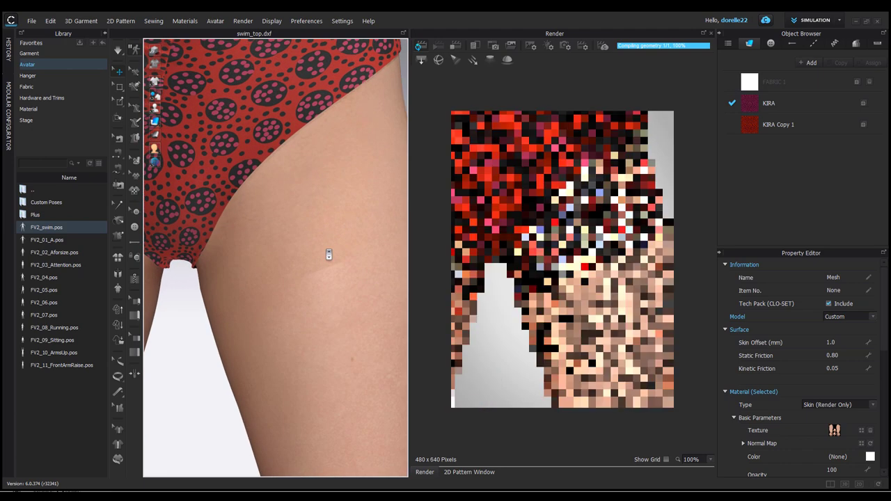
scroll(308, 277, "up", 2)
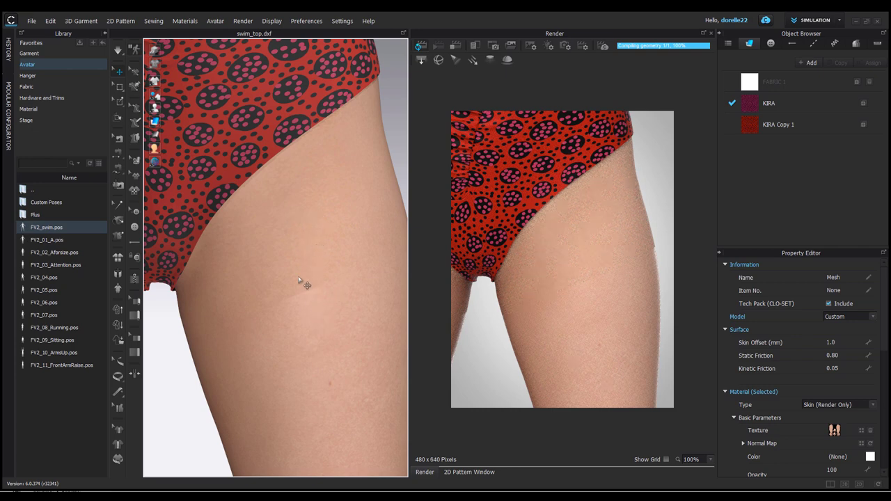
scroll(304, 278, "up", 2)
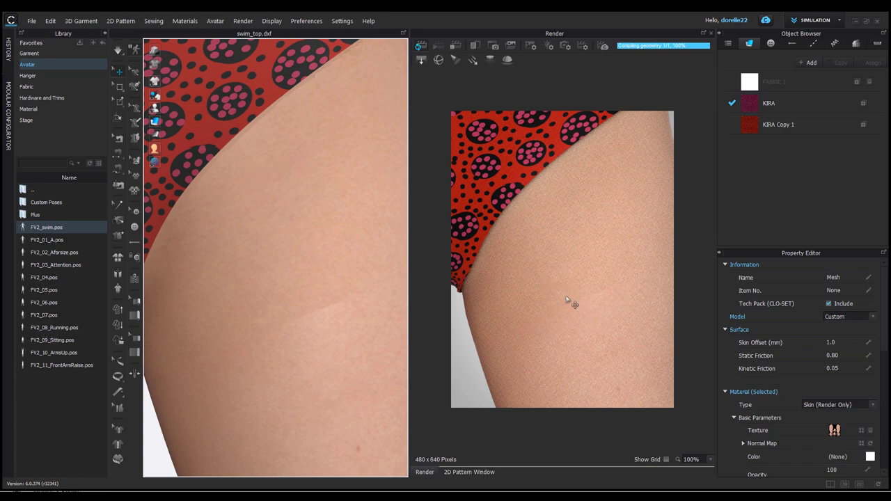
right_click_drag(381, 316, 269, 355)
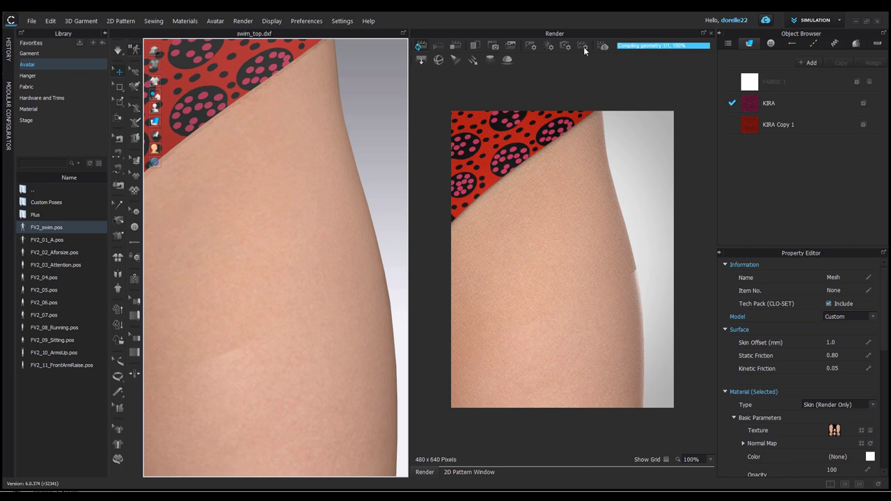
Load Light_2.hdr as the render environment map with 1.40 light intensity
left_click(548, 48)
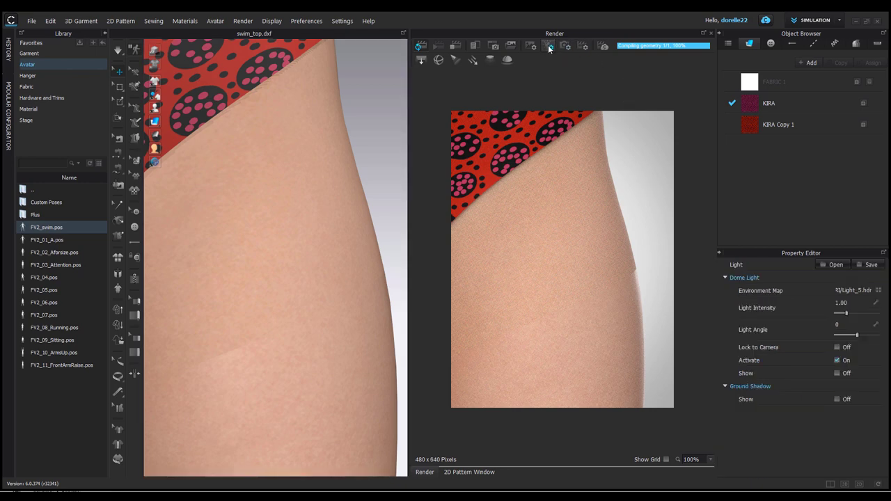
left_click(878, 288)
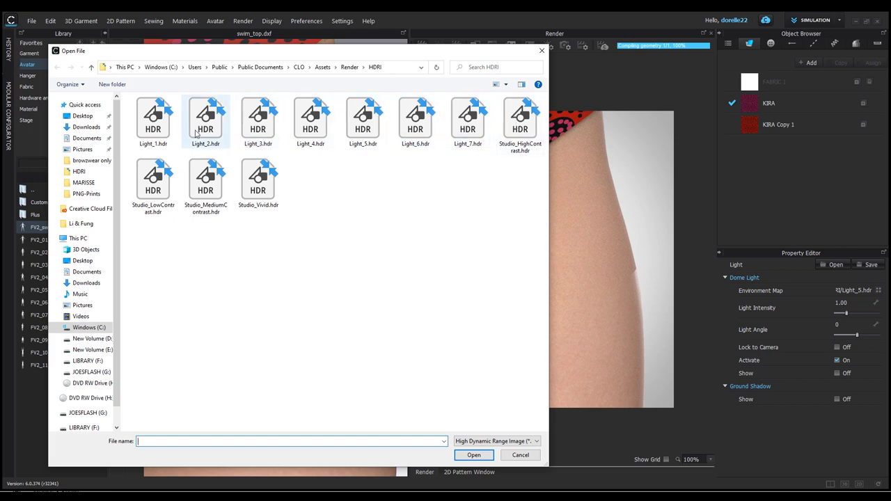
double_click(154, 121)
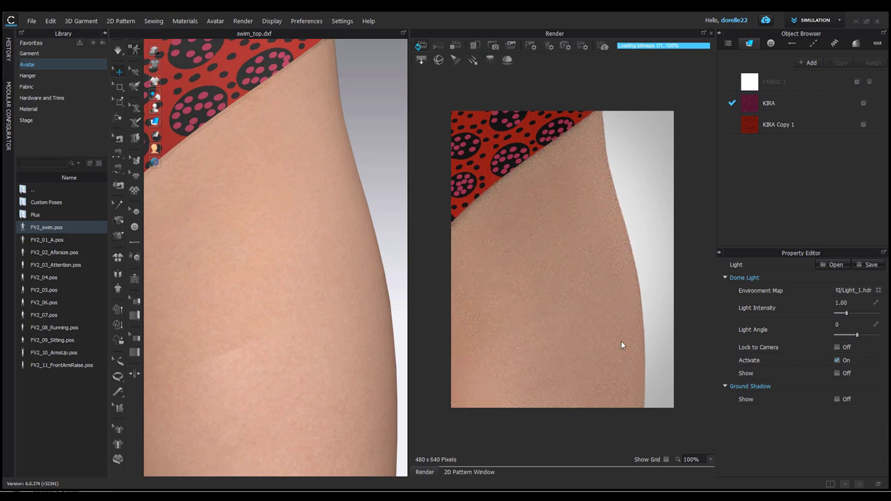
scroll(632, 297, "down", 5)
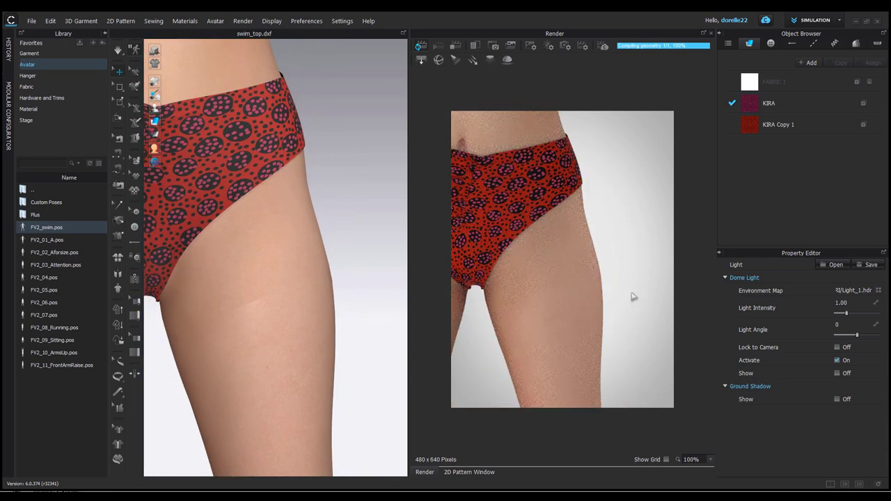
left_click(879, 292)
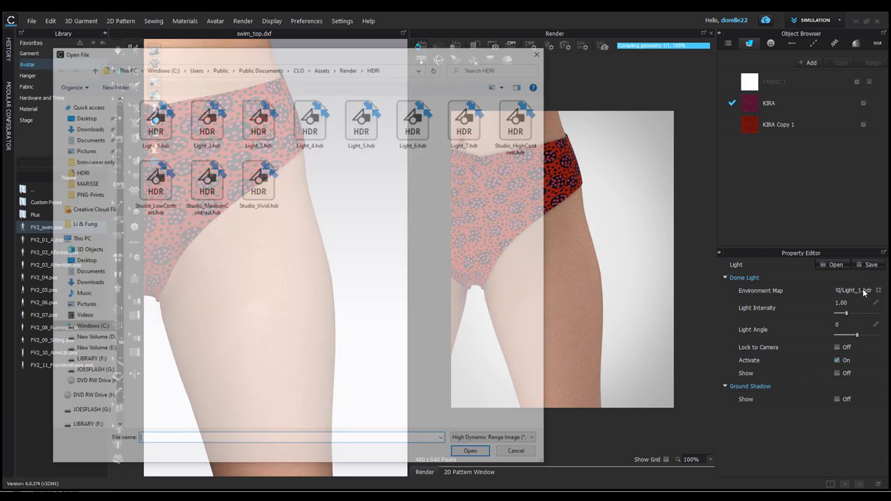
double_click(213, 132)
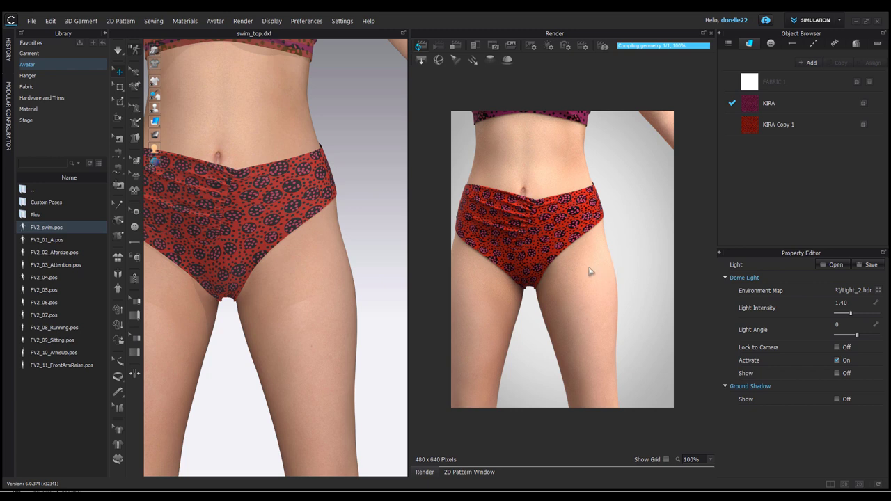
Zoom to the avatar's face and set its material type to Skin (Render Only)
left_click(325, 251)
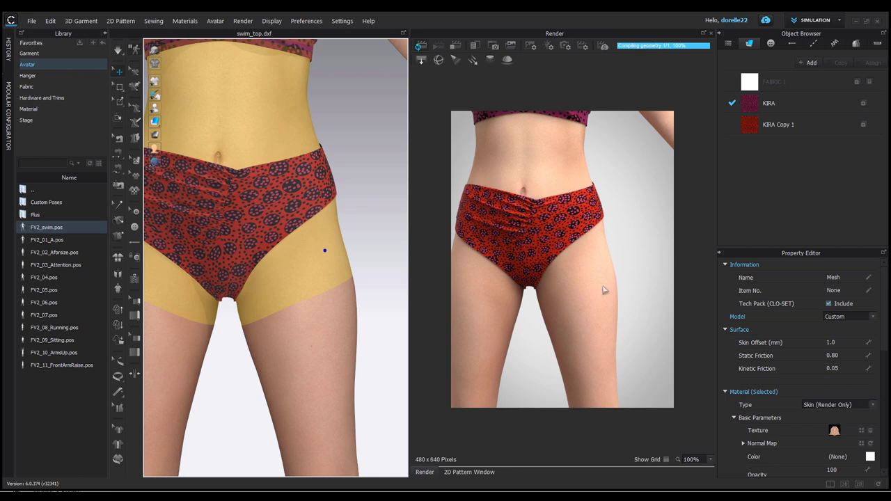
key("2")
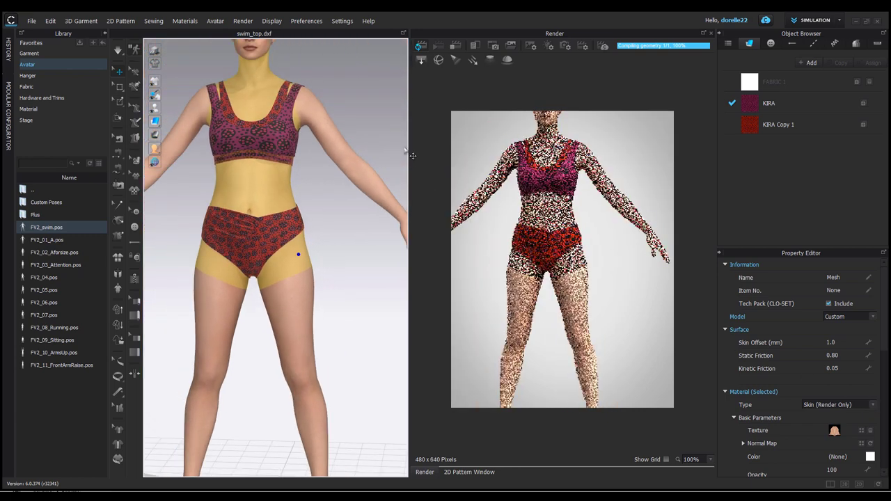
scroll(355, 167, "up", 5)
scroll(313, 307, "up", 6)
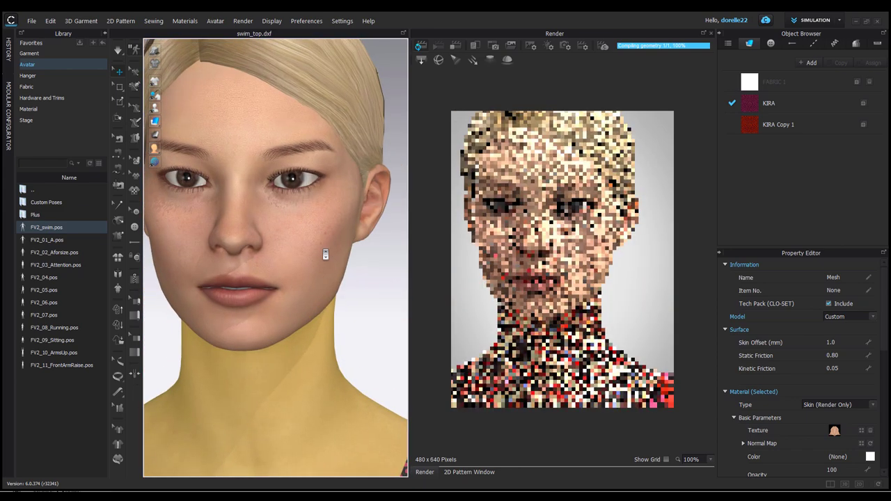
scroll(324, 254, "up", 3)
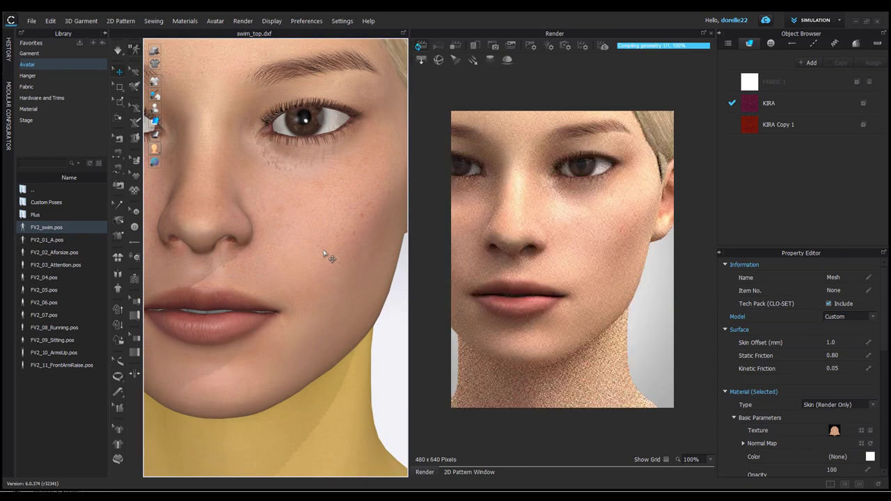
middle_click_drag(324, 253, 309, 139)
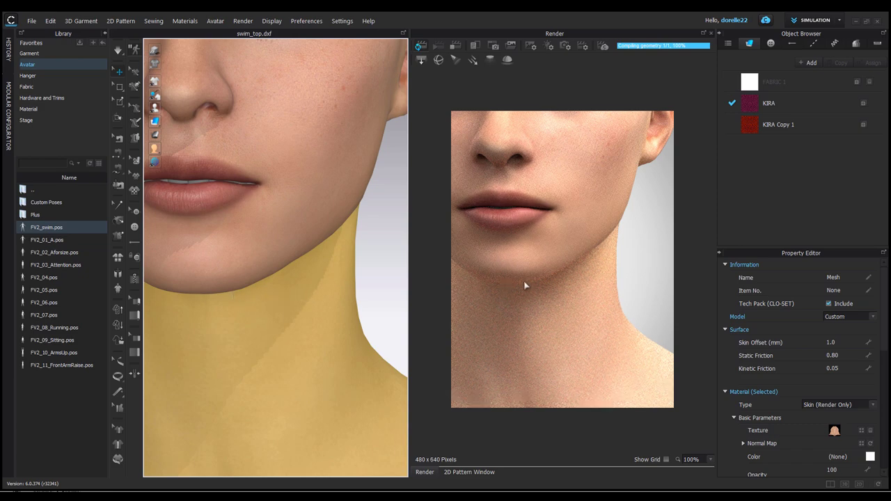
mouse_move(272, 308)
right_mouse_down()
mouse_move(269, 296)
mouse_move(274, 302)
right_mouse_up()
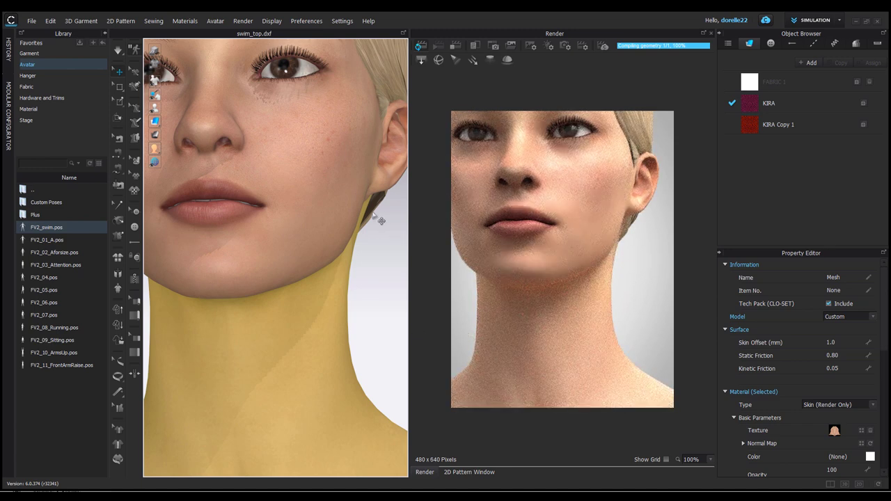
left_click(342, 212)
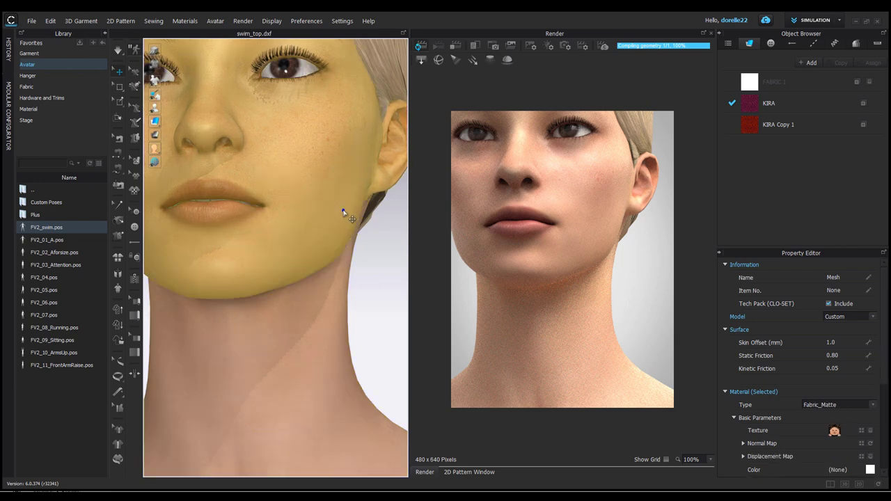
left_click(873, 405)
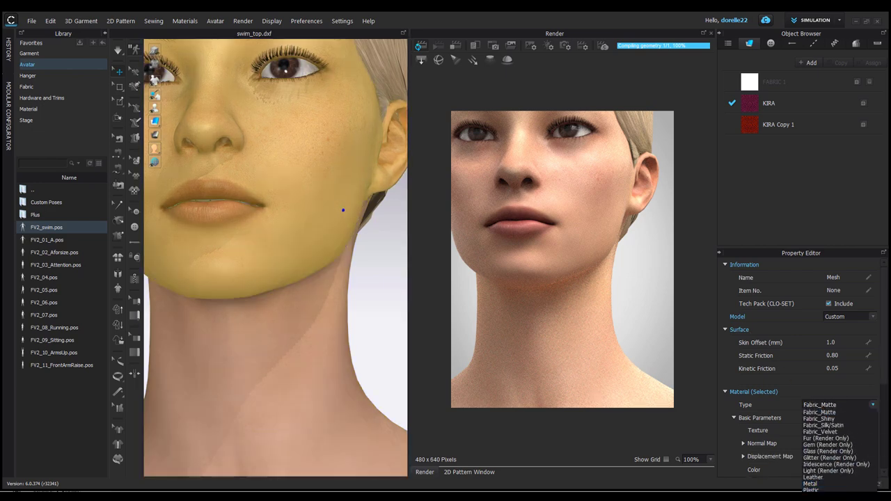
left_click(820, 497)
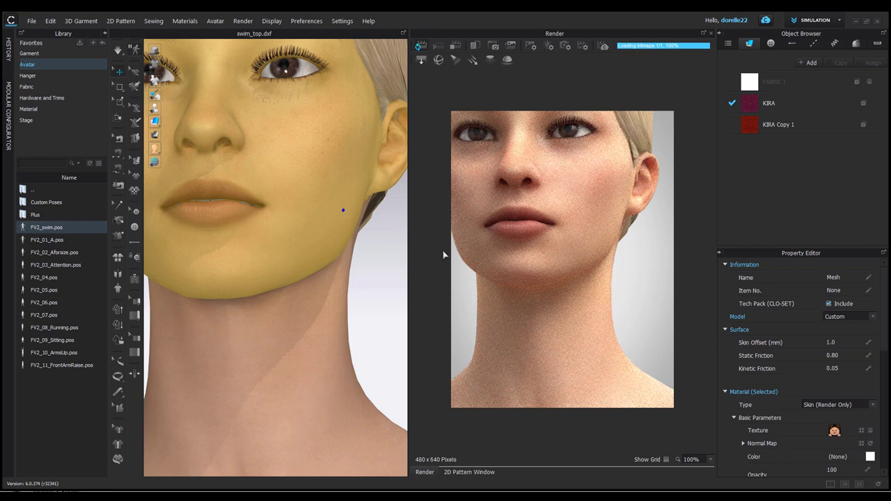
right_click_drag(388, 256, 239, 366)
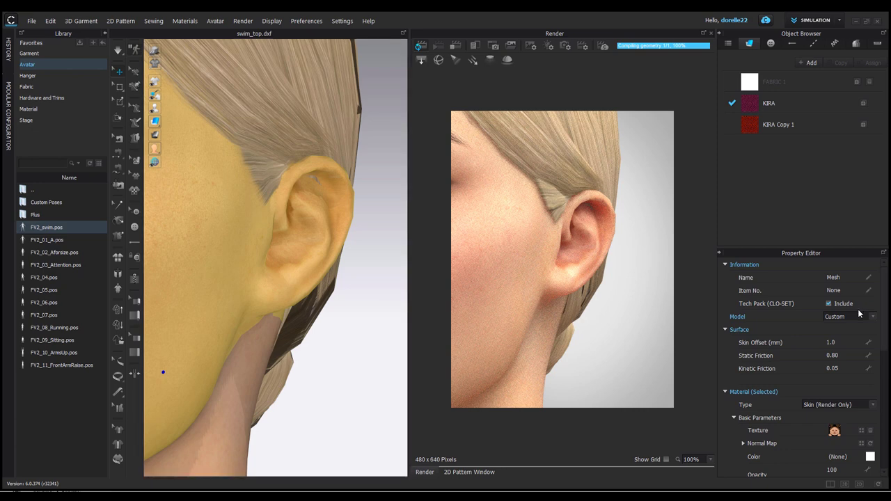
scroll(859, 315, "down", 4)
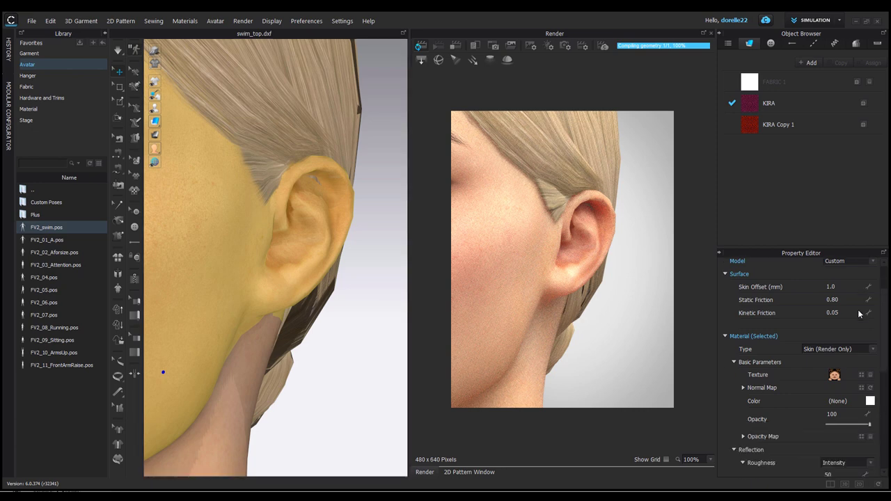
scroll(859, 315, "down", 2)
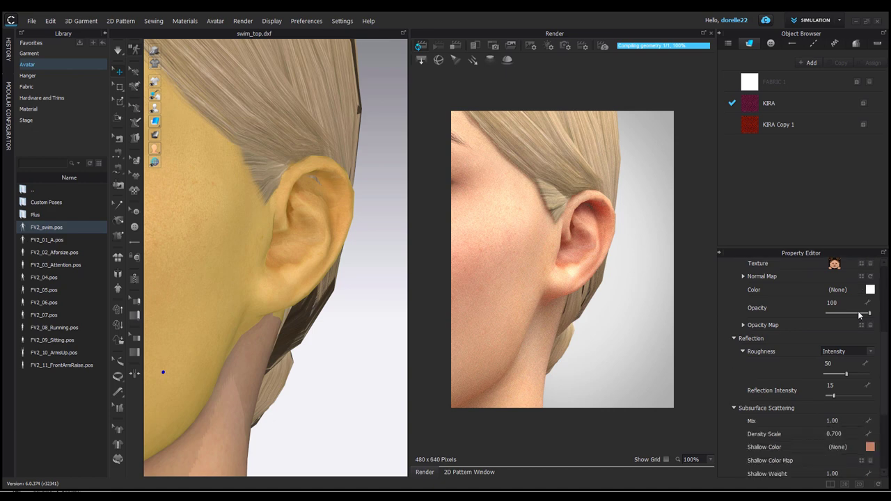
scroll(859, 313, "down", 1)
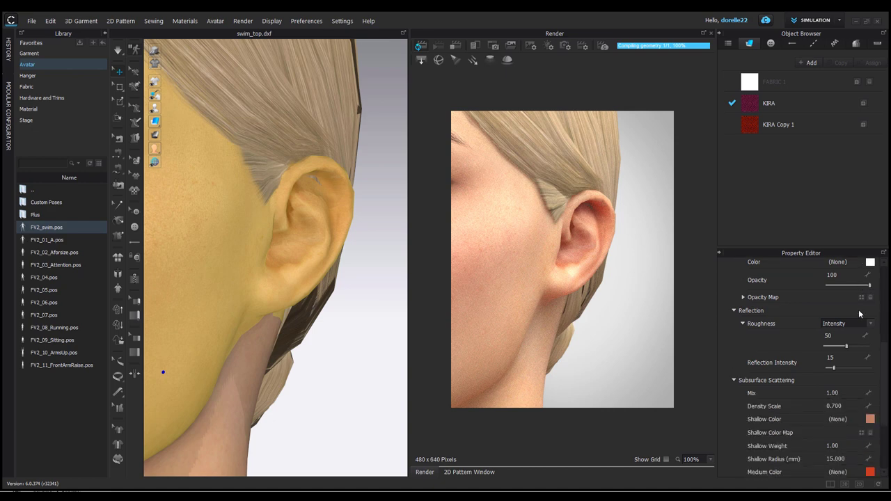
scroll(859, 315, "down", 4)
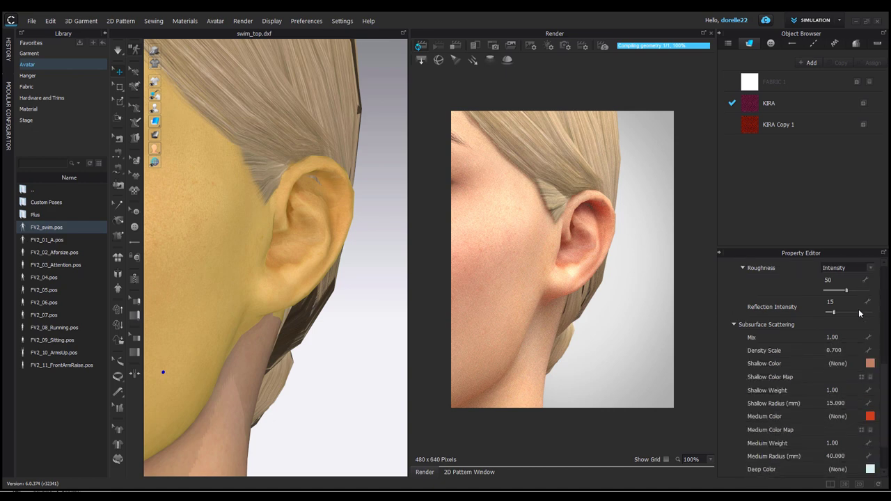
scroll(859, 313, "down", 4)
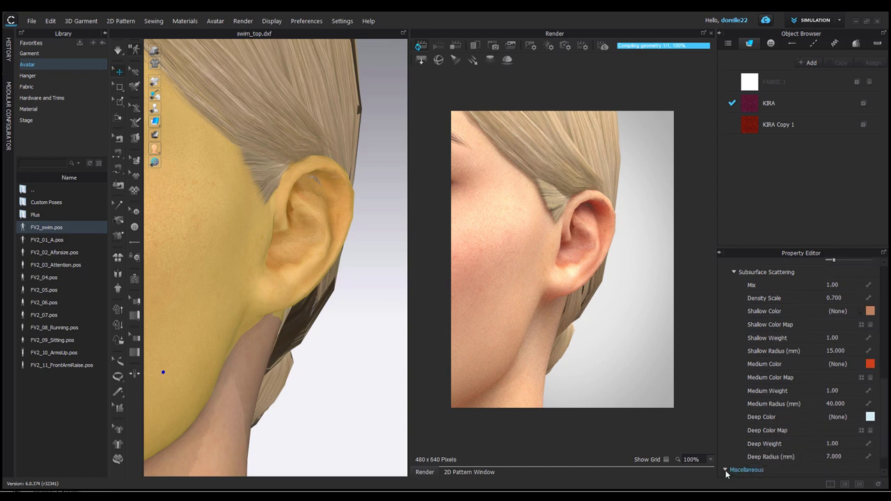
scroll(751, 451, "down", 2)
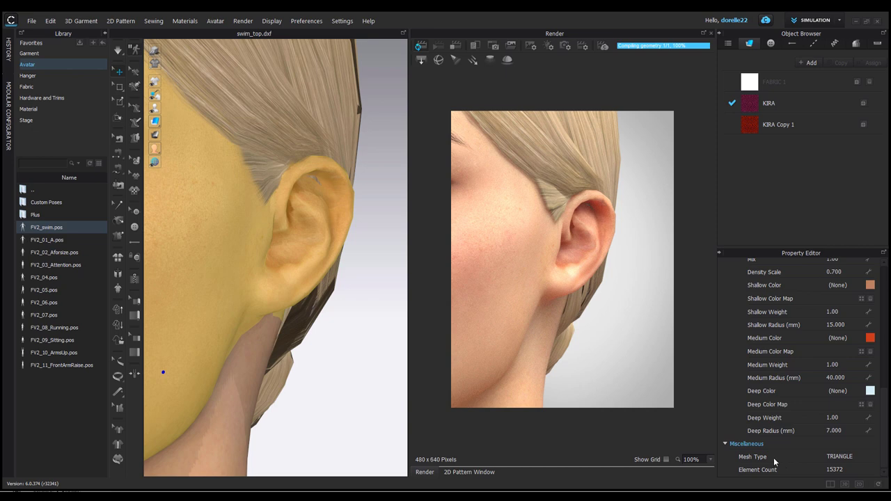
left_click(345, 330)
scroll(344, 355, "down", 1)
scroll(343, 355, "down", 6)
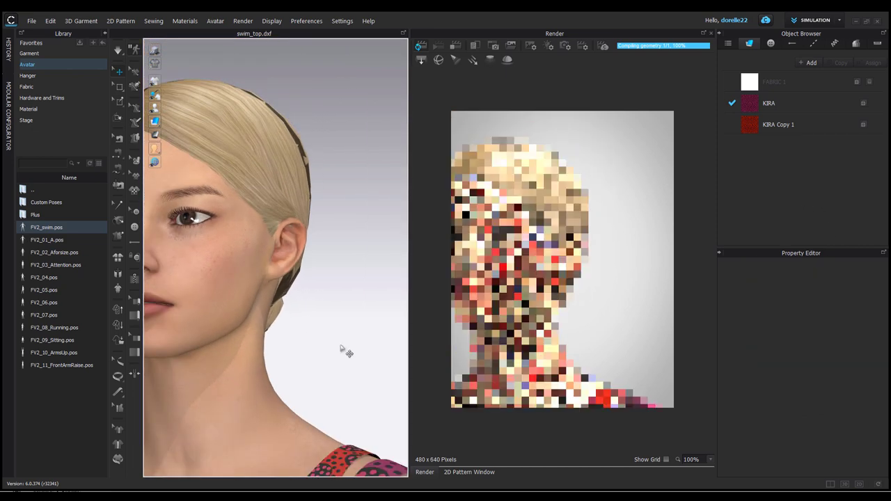
scroll(370, 252, "down", 1)
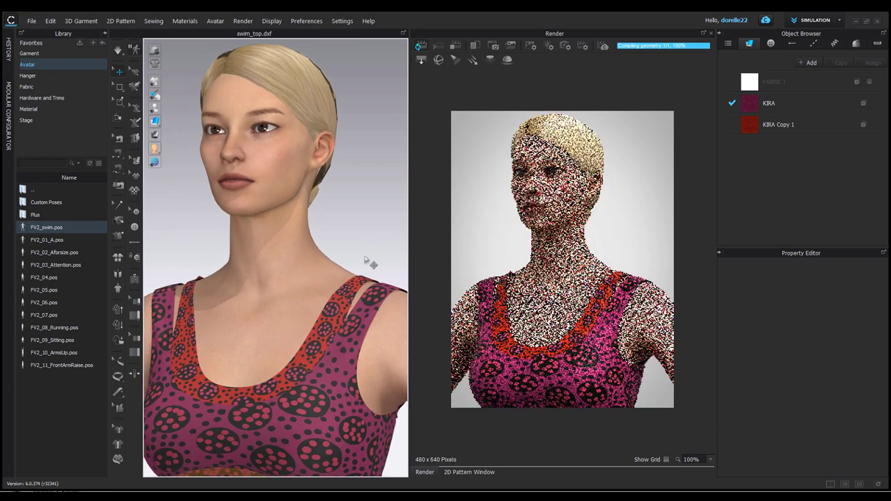
right_click_drag(348, 330, 261, 306)
scroll(285, 233, "up", 4)
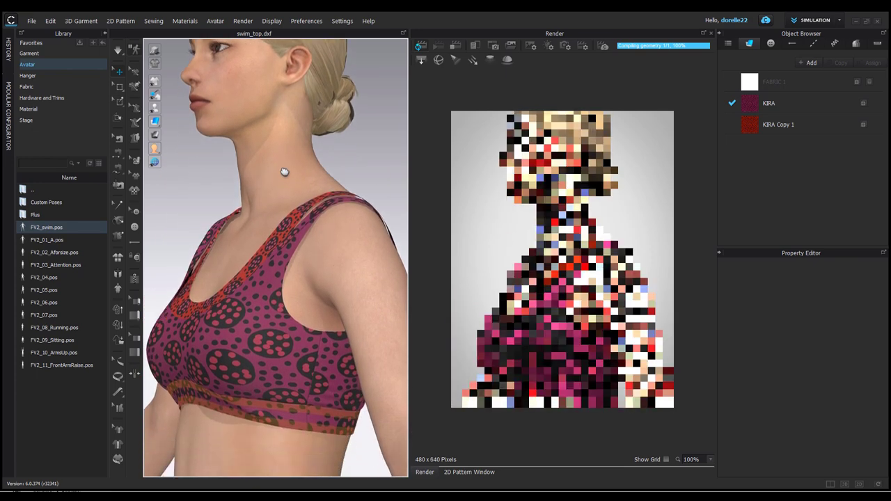
scroll(237, 344, "up", 5)
scroll(265, 279, "up", 6)
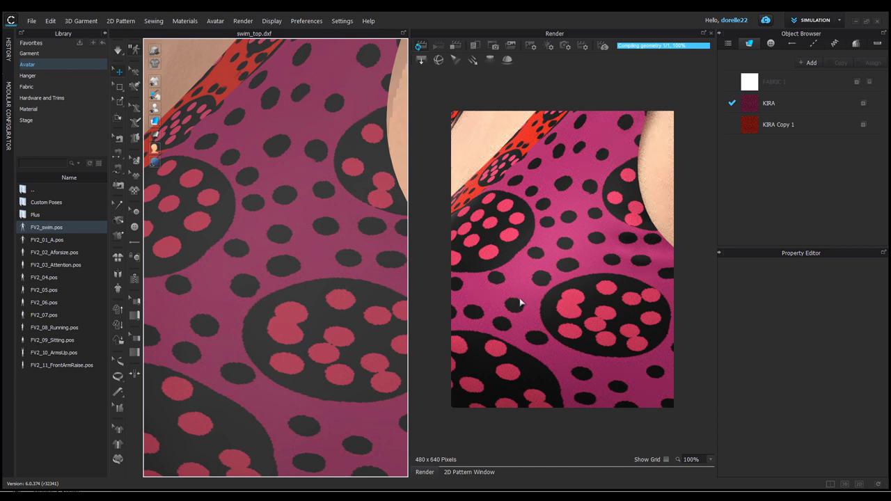
Set the KIRA fabric's Metalness to 49 and Reflection Intensity to 57
left_click(776, 108)
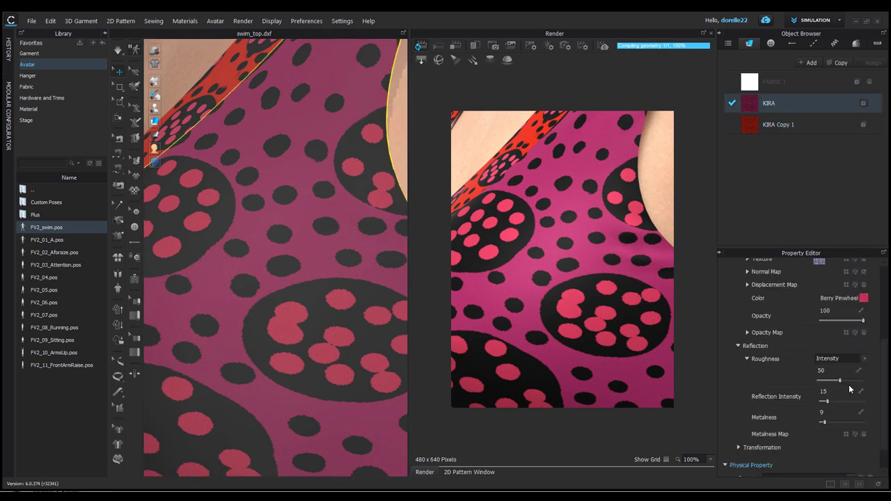
scroll(848, 389, "down", 1)
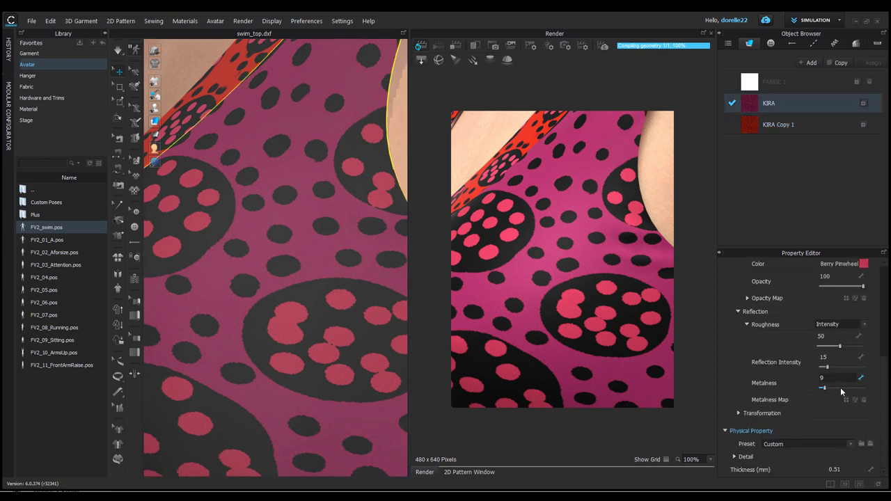
left_click(840, 387)
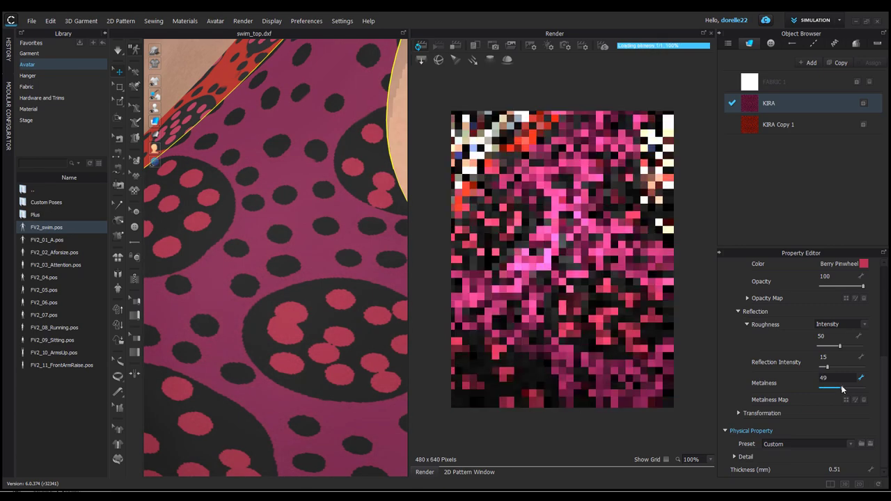
left_click(845, 367)
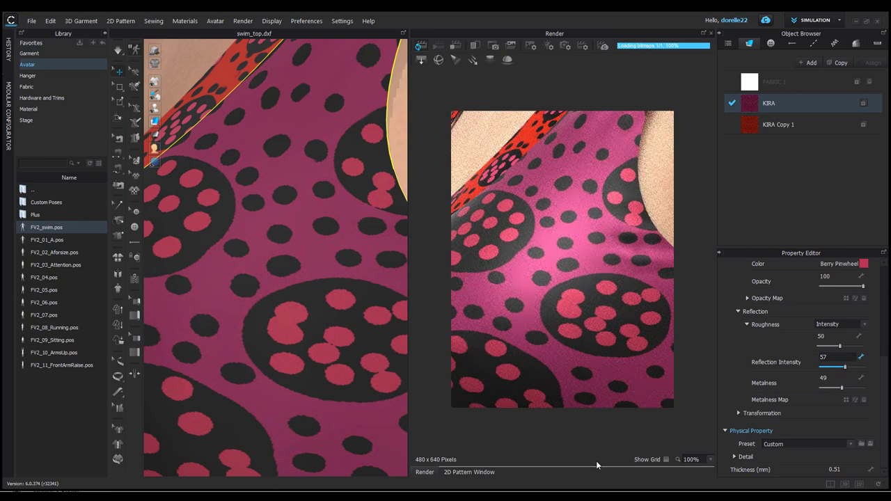
scroll(835, 347, "up", 5)
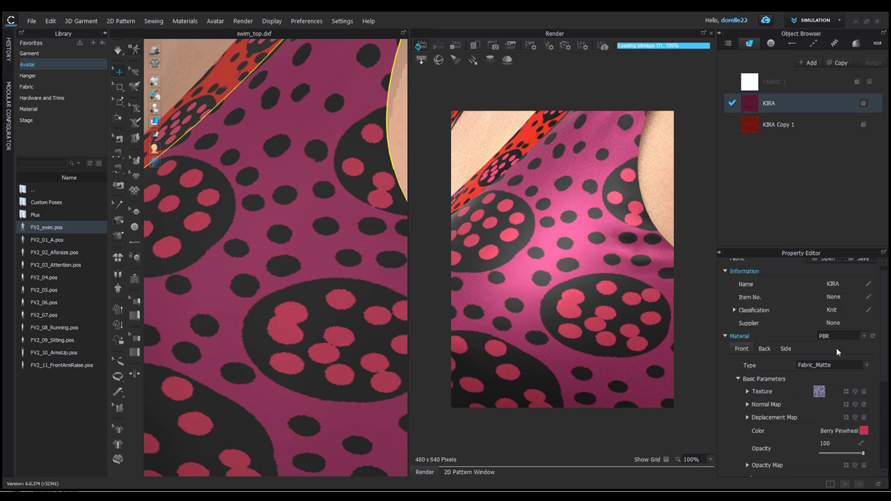
Apply Nylon_Matte_NRM.jpg from the Fabric > Normal_Map folder as KIRA's normal map
left_click(846, 404)
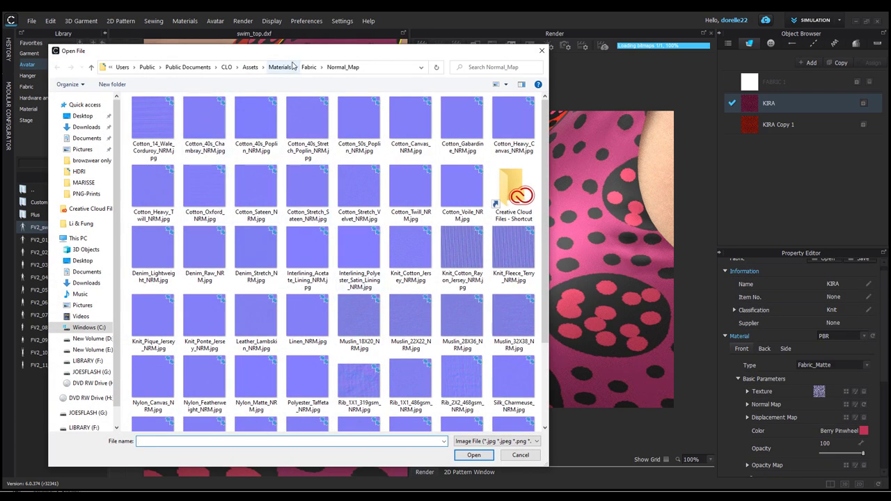
left_click(309, 67)
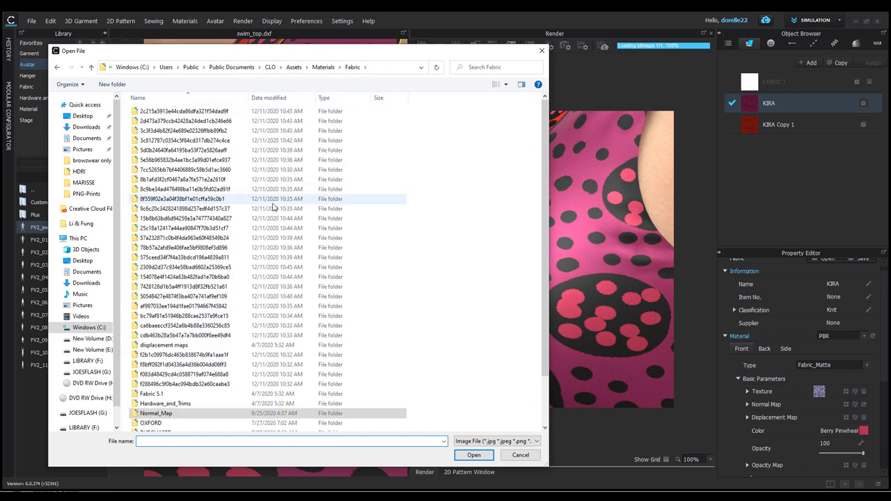
scroll(240, 208, "down", 2)
left_click(177, 372)
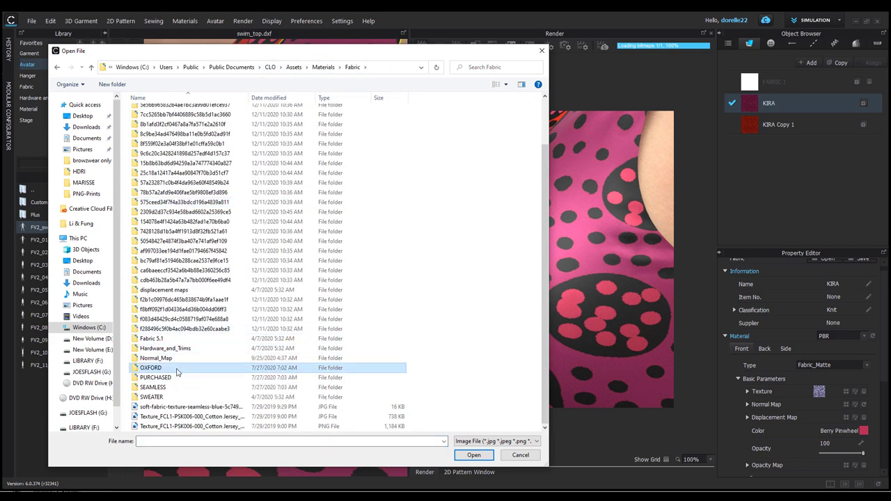
double_click(177, 372)
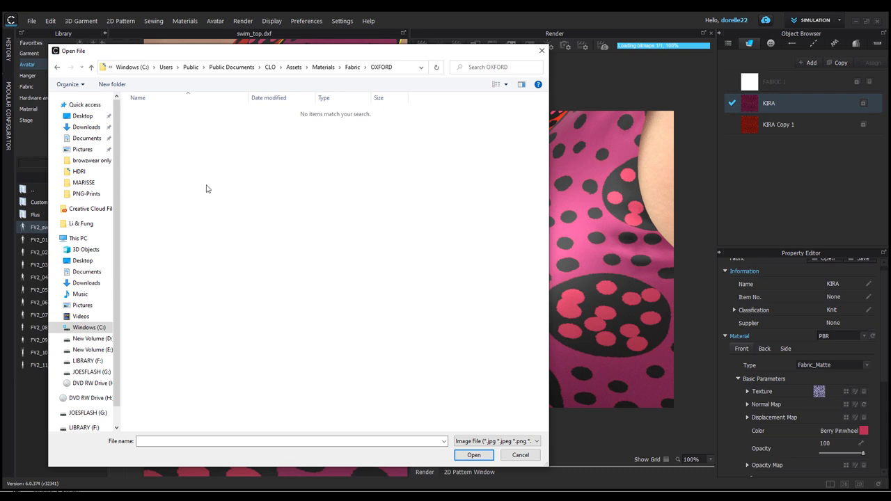
left_click(352, 67)
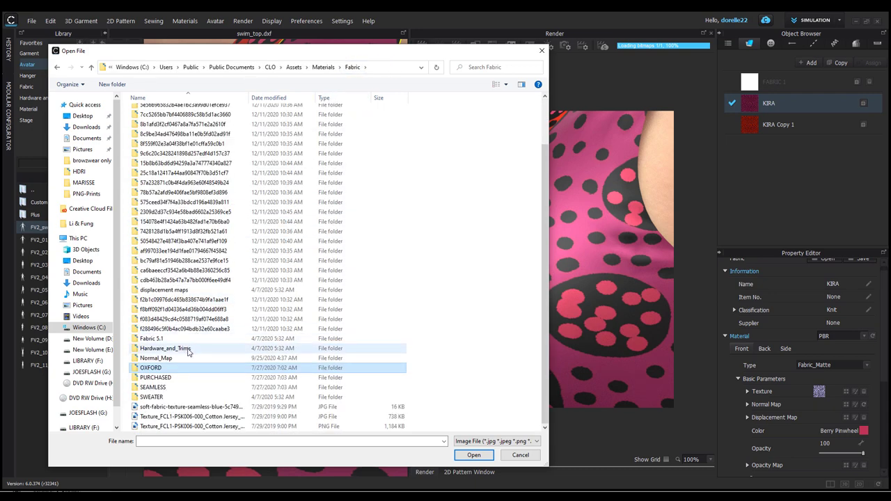
double_click(184, 359)
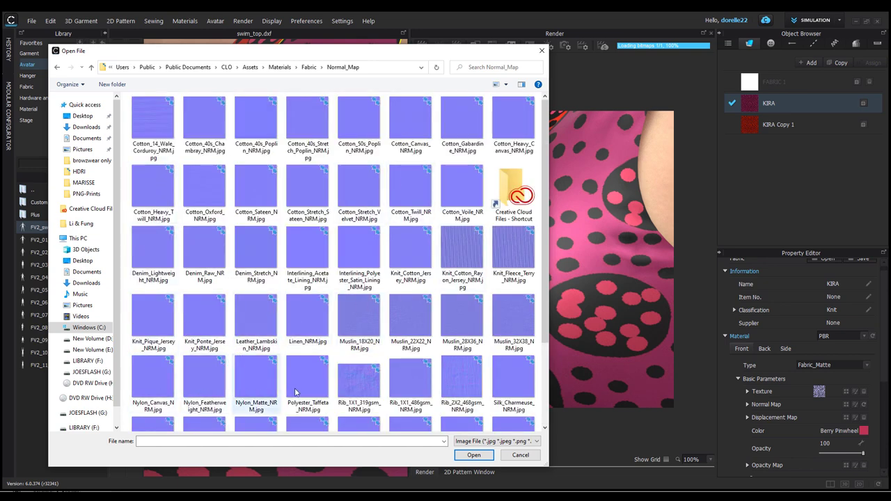
double_click(268, 393)
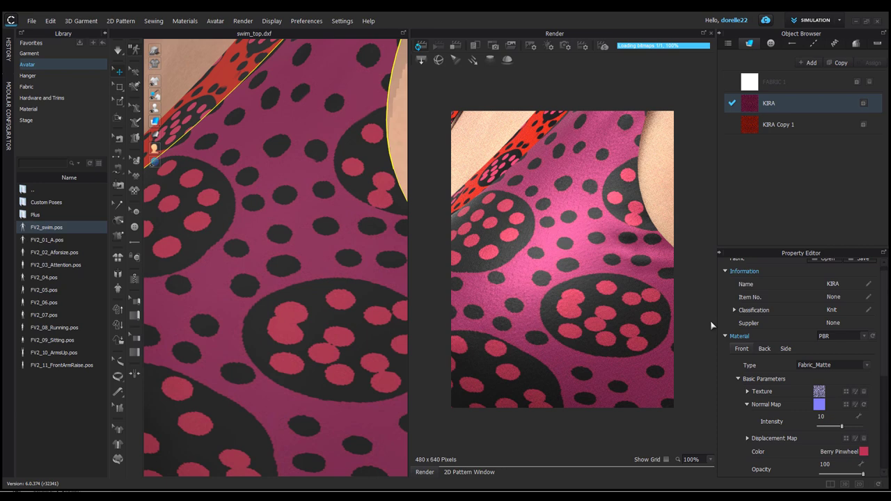
scroll(304, 334, "down", 1)
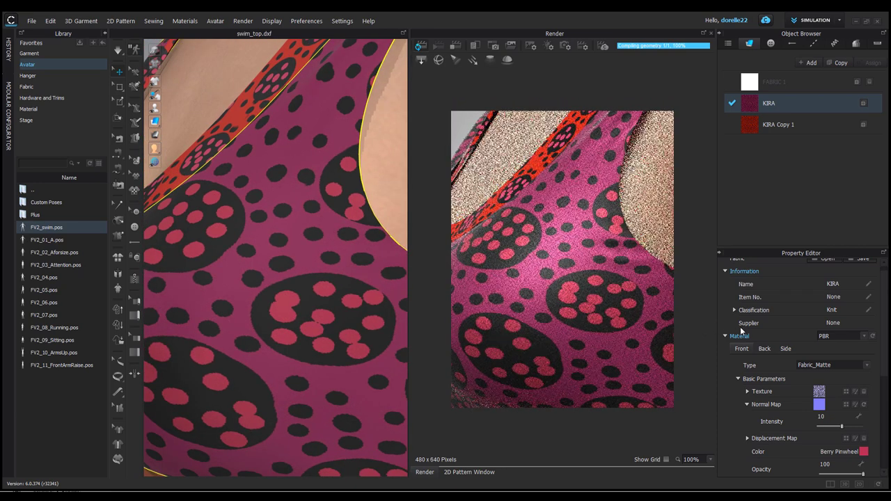
scroll(400, 355, "down", 3)
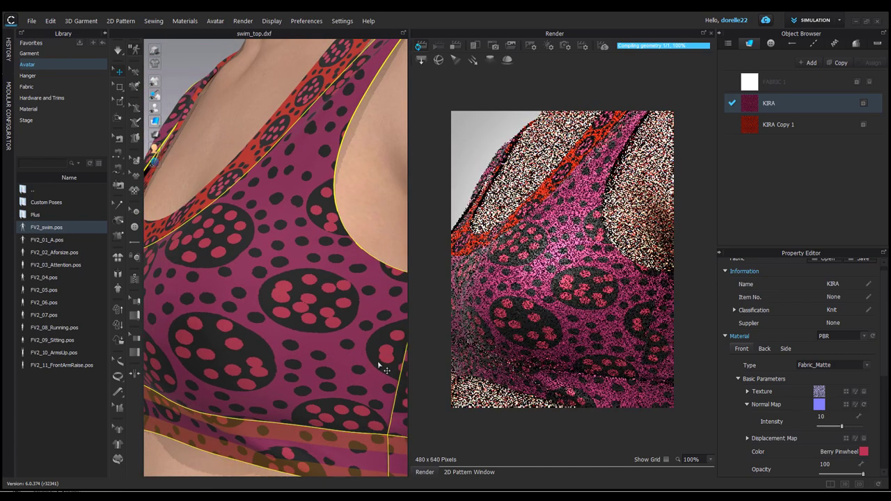
scroll(378, 364, "down", 2)
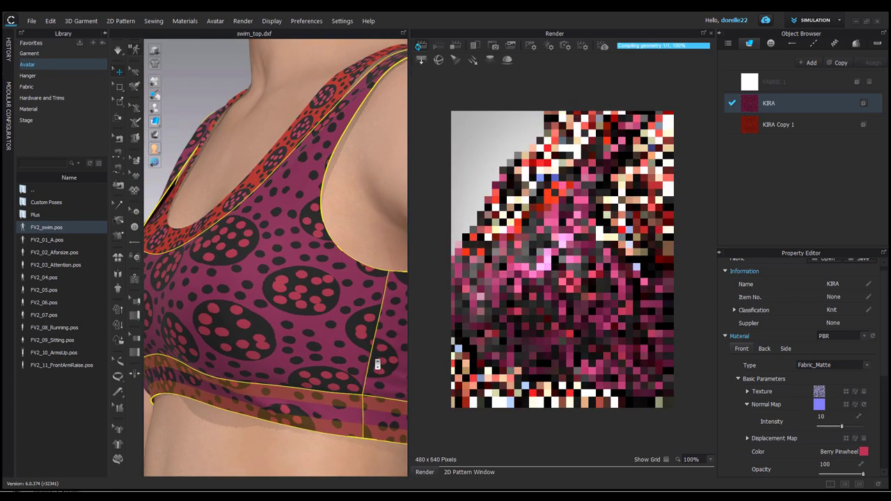
right_click_drag(351, 358, 423, 368)
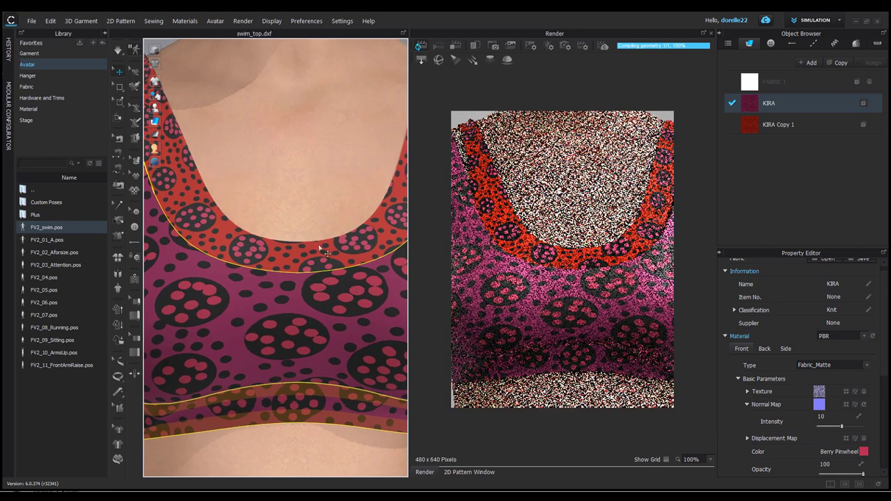
left_click(313, 232)
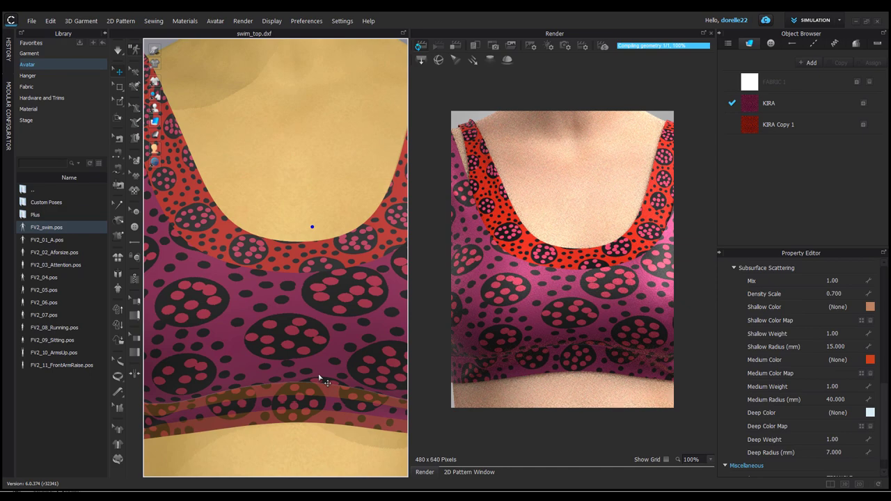
scroll(324, 380, "down", 5)
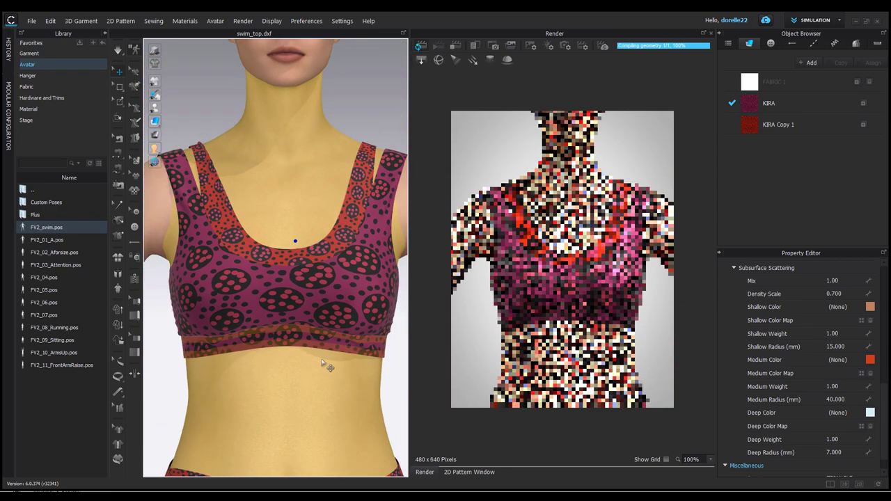
left_click(387, 118)
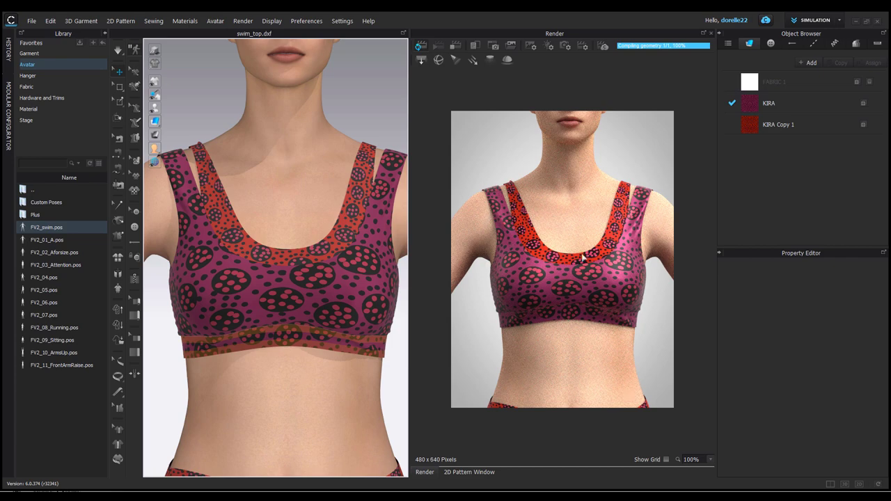
scroll(583, 259, "up", 10)
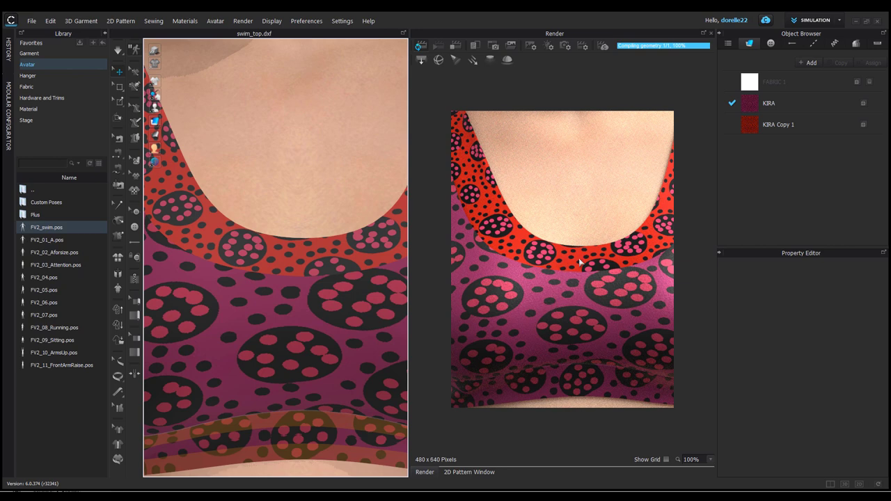
Set the red neckband fabric KIRA Copy 1 to Reflection Intensity 0 and Metalness 0
left_click(397, 255)
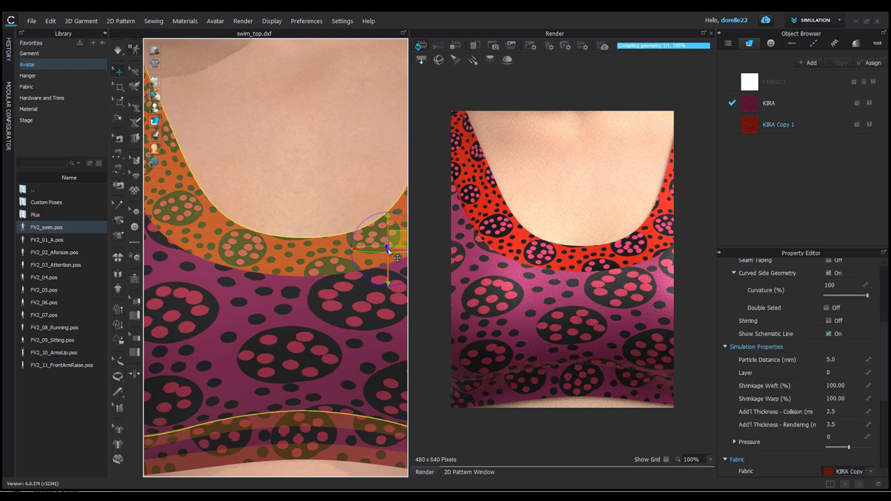
scroll(851, 409, "down", 5)
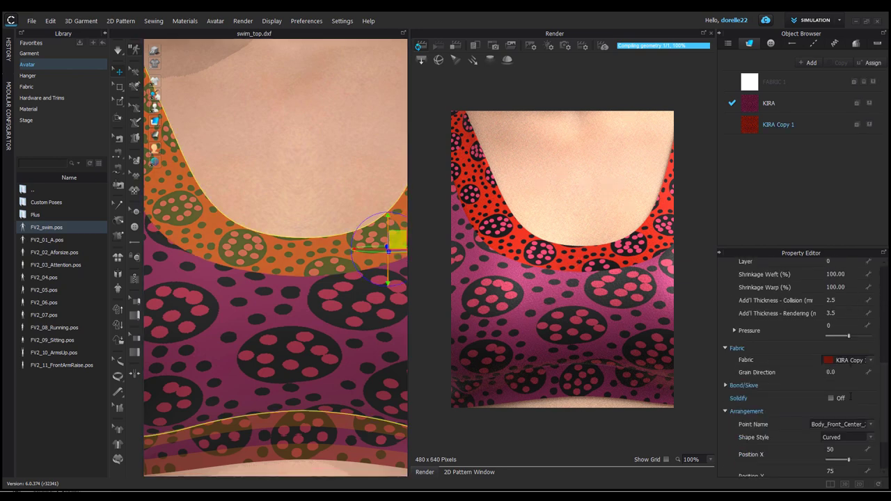
scroll(850, 396, "up", 5)
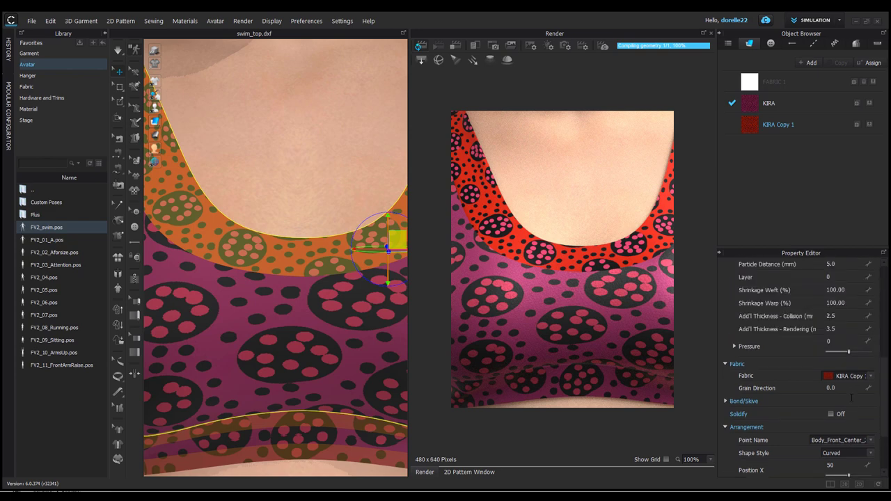
left_click(802, 124)
scroll(849, 368, "down", 3)
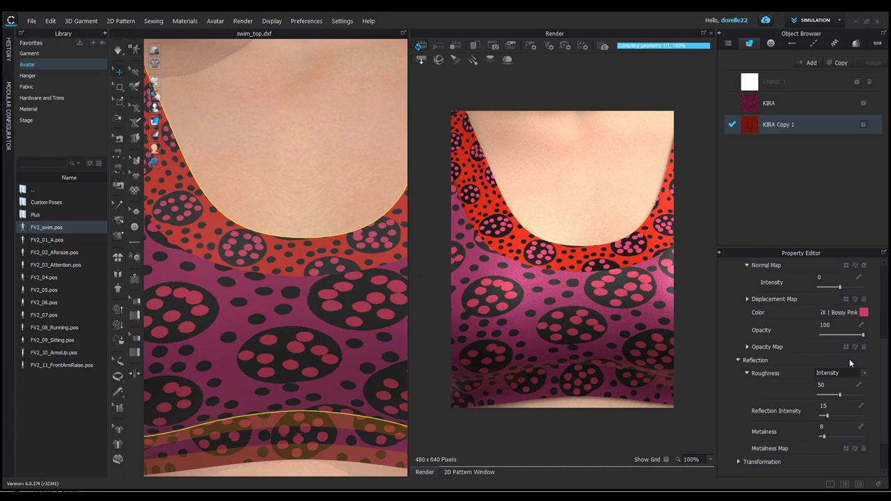
left_click_drag(827, 417, 804, 439)
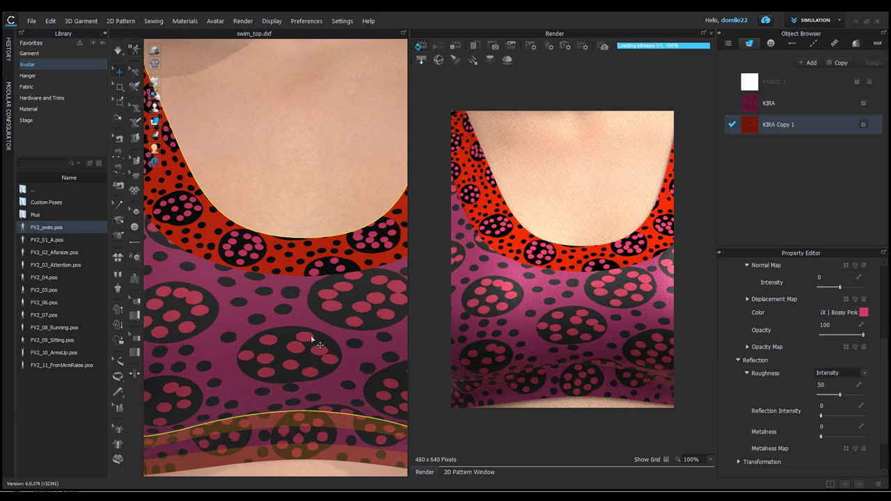
scroll(303, 256, "down", 5)
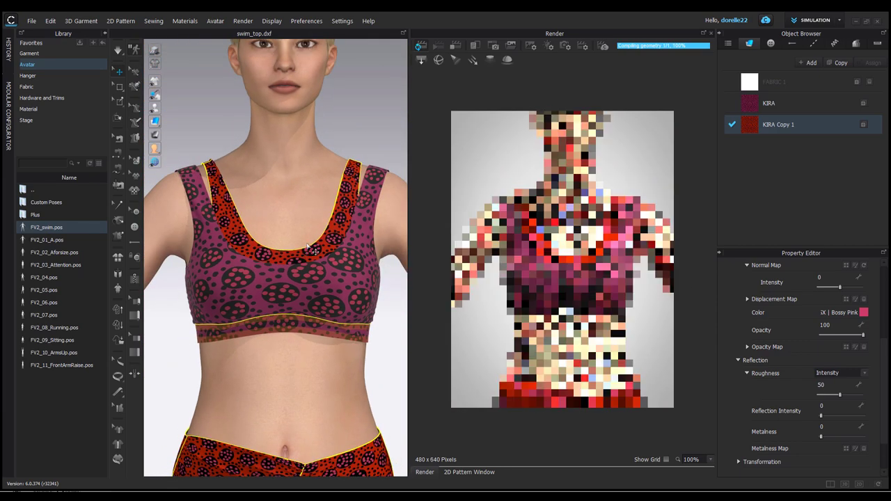
Deselect the garment, pan down to the bikini bottoms and orbit to the avatar's back
left_click(365, 137)
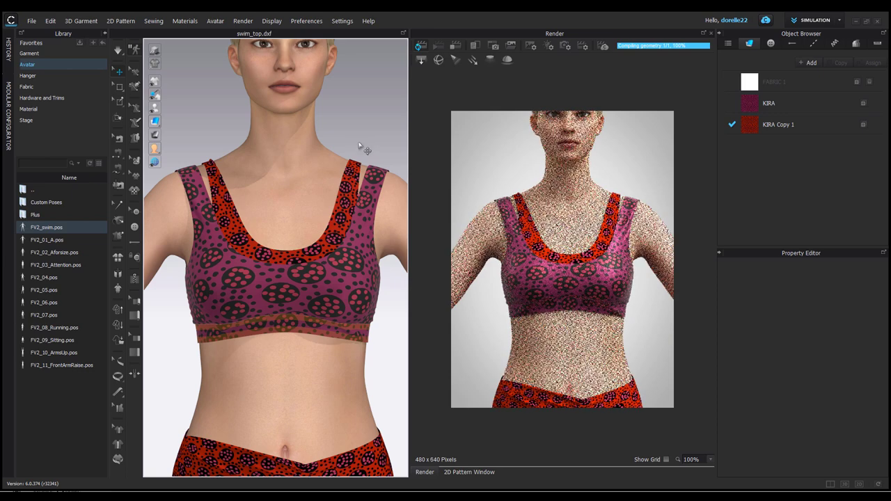
middle_click_drag(390, 358, 390, 294)
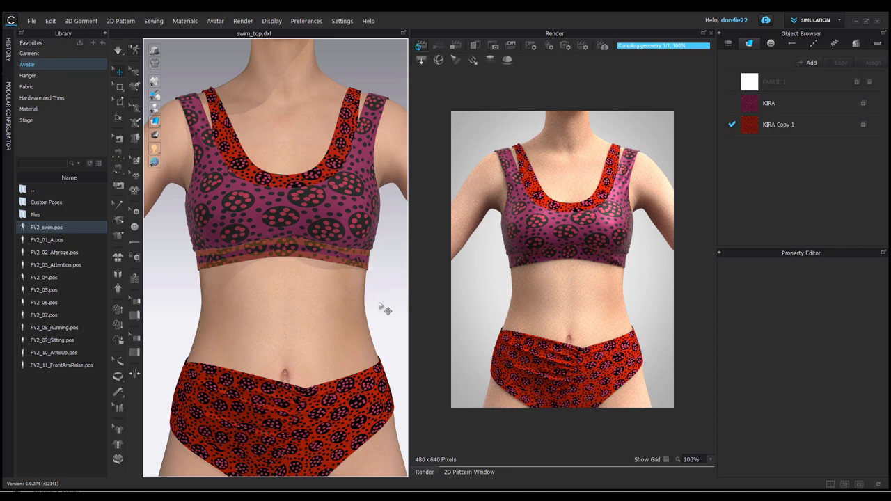
right_click_drag(382, 307, 263, 266)
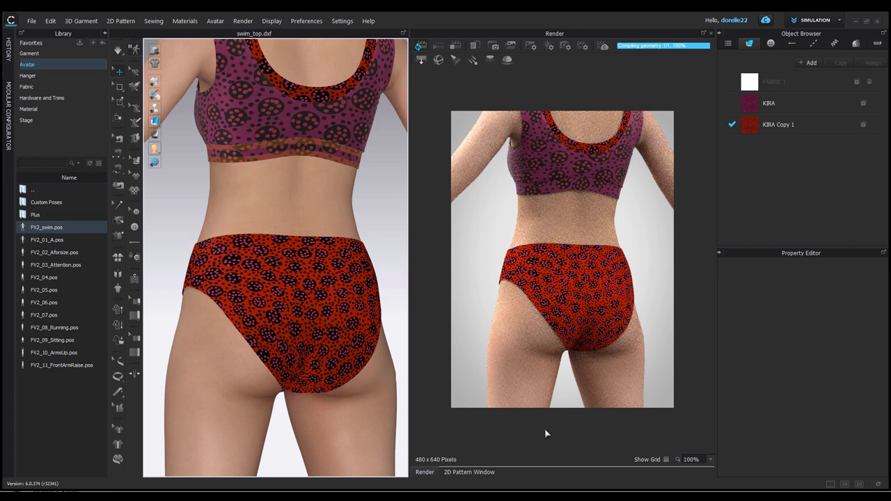
Show the 2D Pattern Window and zoom onto the back briefs piece
left_click(479, 473)
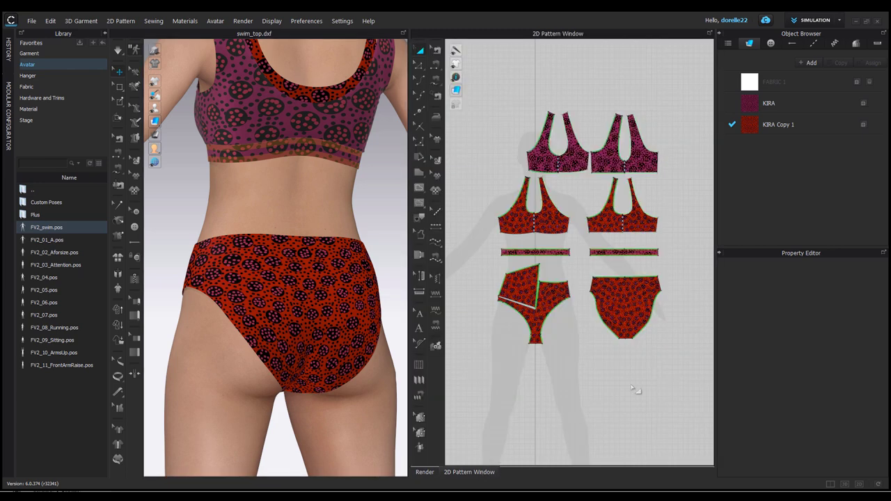
scroll(658, 369, "up", 5)
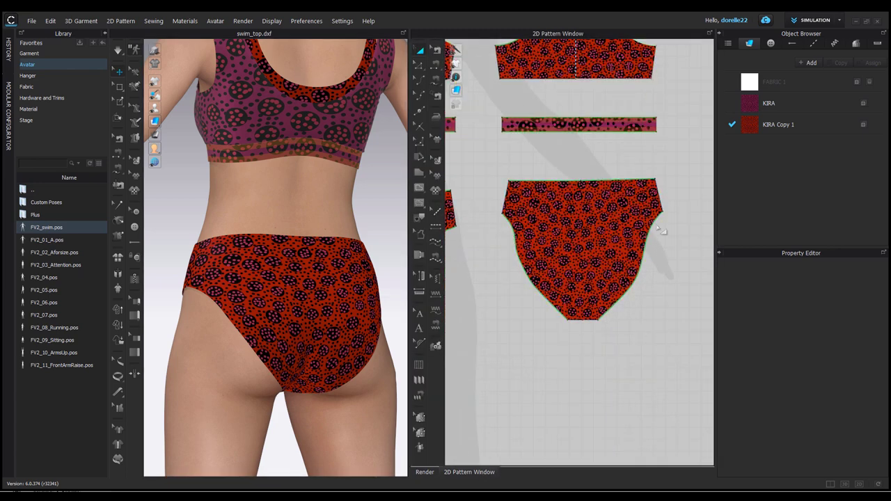
scroll(529, 265, "up", 3)
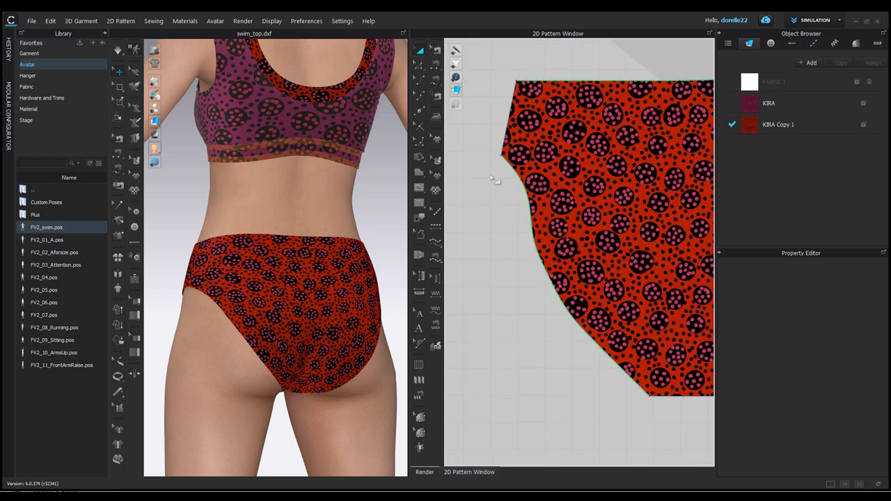
scroll(295, 328, "down", 2)
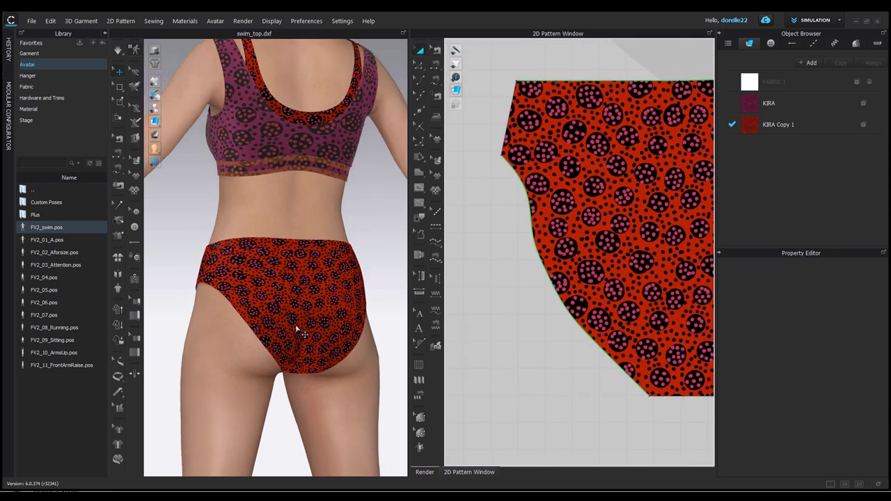
Check the briefs' fit from back, three-quarter back, front and left side views
right_click_drag(261, 364, 239, 370)
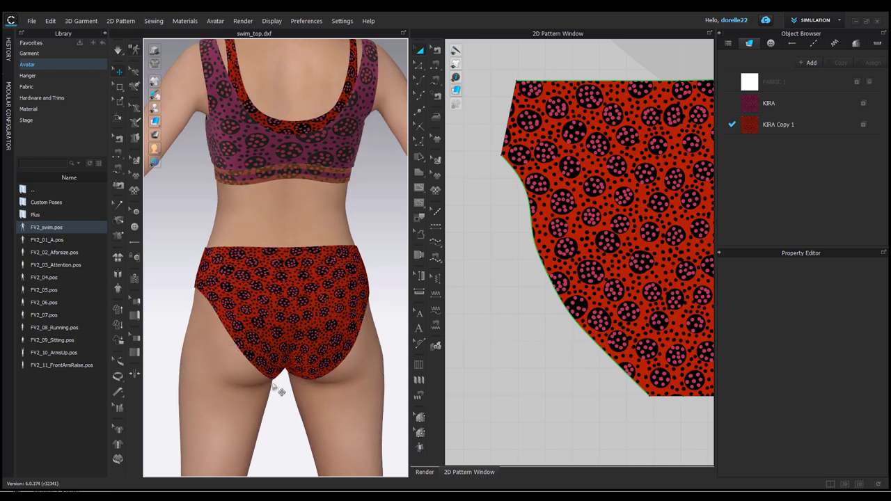
right_click_drag(352, 356, 255, 347)
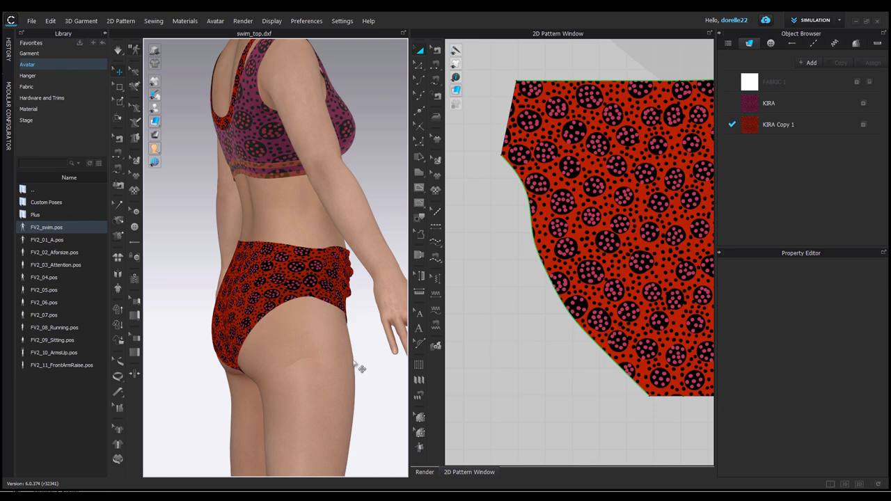
key("2")
key("3")
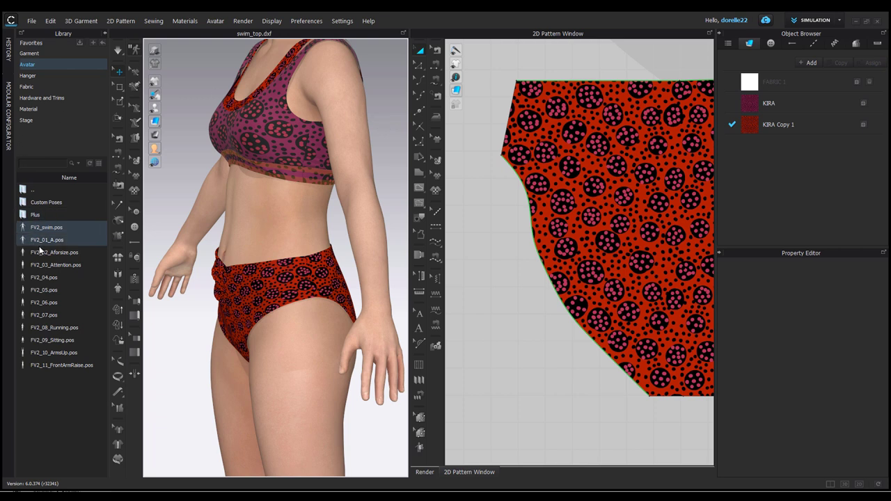
Apply the FV2_03_Attention pose with Maintain Current Shoe Pose ticked, then view the avatar front-on
double_click(43, 265)
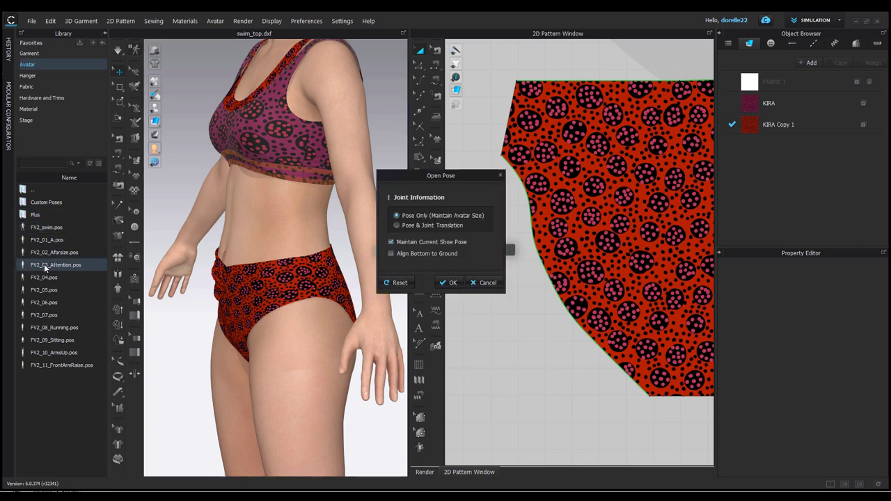
left_click(391, 241)
left_click(449, 283)
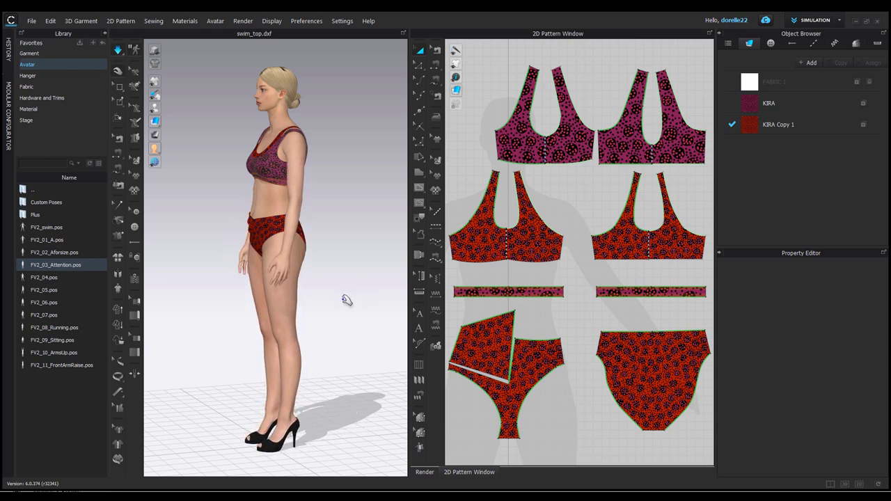
scroll(341, 306, "up", 3)
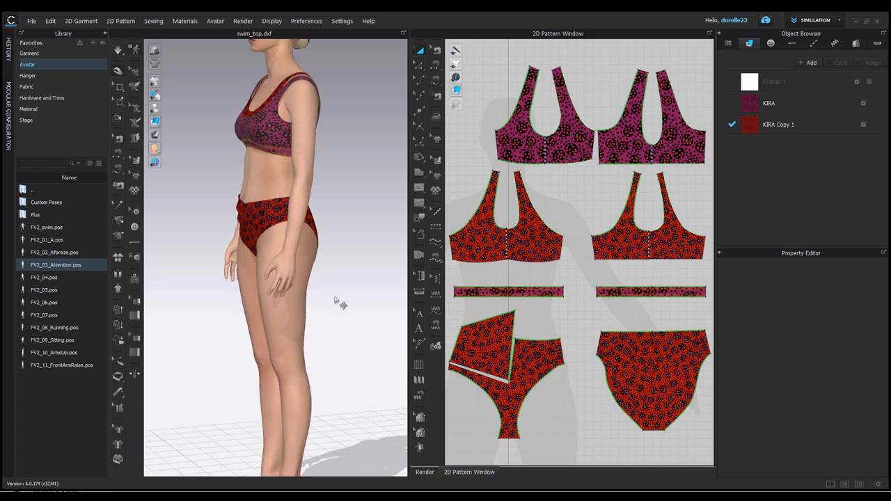
right_click_drag(359, 309, 383, 313)
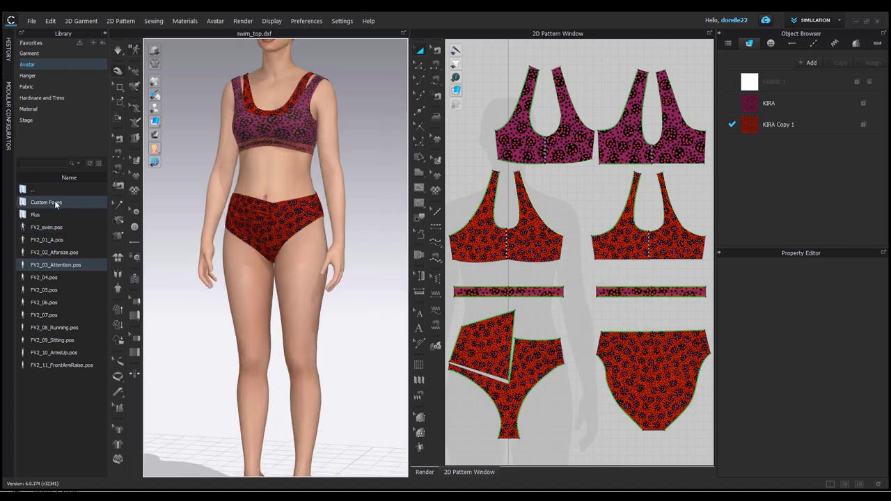
Replace the avatar with Loni-8_FV2.avt from Custom Avatars and inspect it from floor level and side
double_click(44, 191)
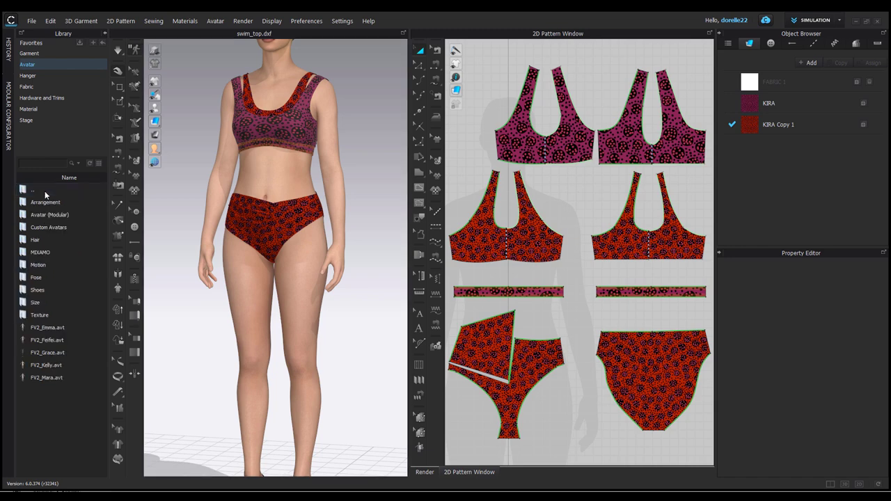
double_click(44, 230)
mouse_move(47, 235)
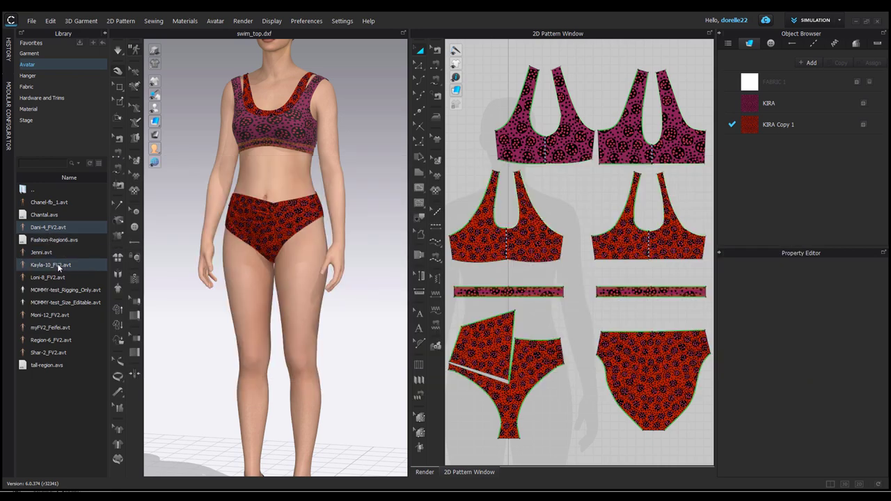
mouse_move(57, 263)
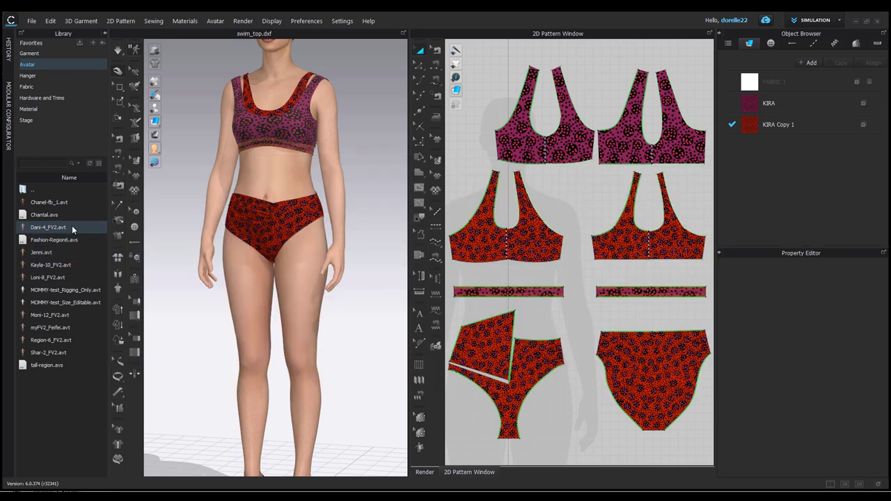
mouse_move(71, 227)
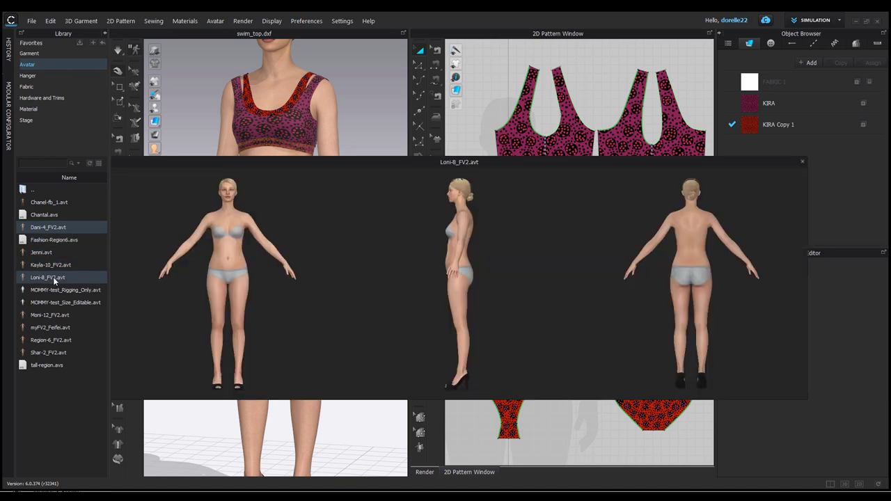
left_click_drag(53, 277, 202, 160)
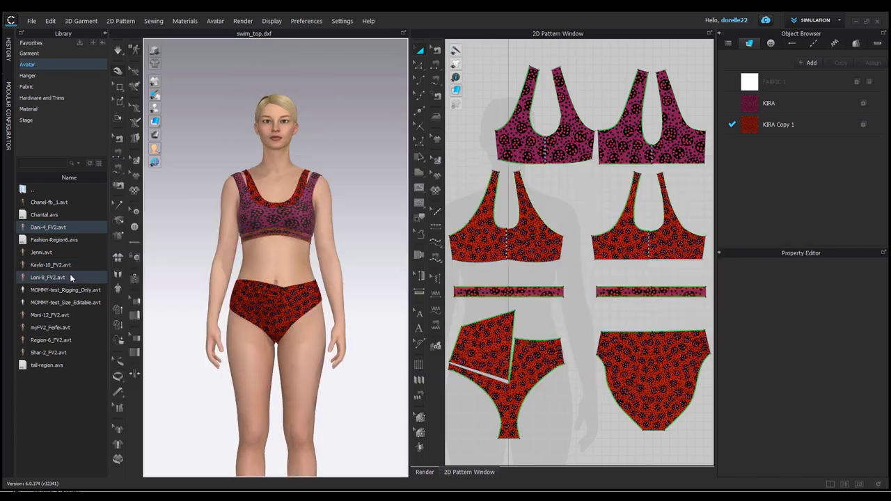
mouse_move(68, 277)
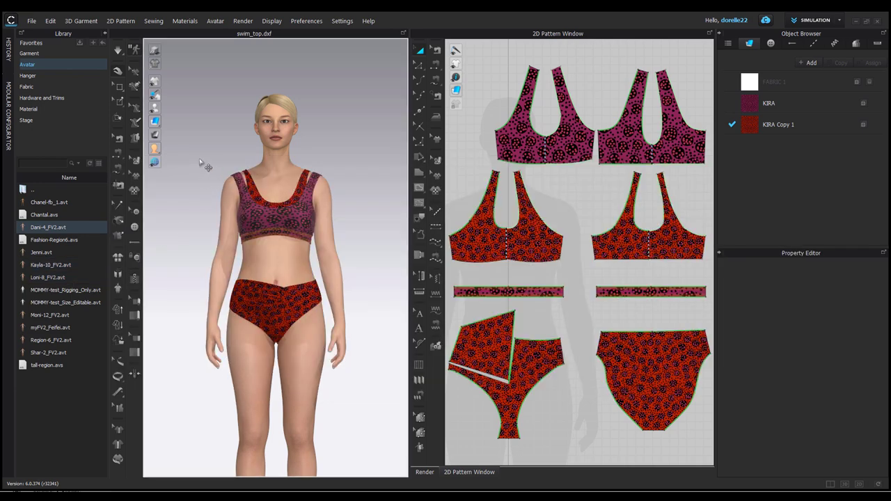
scroll(208, 169, "up", 3)
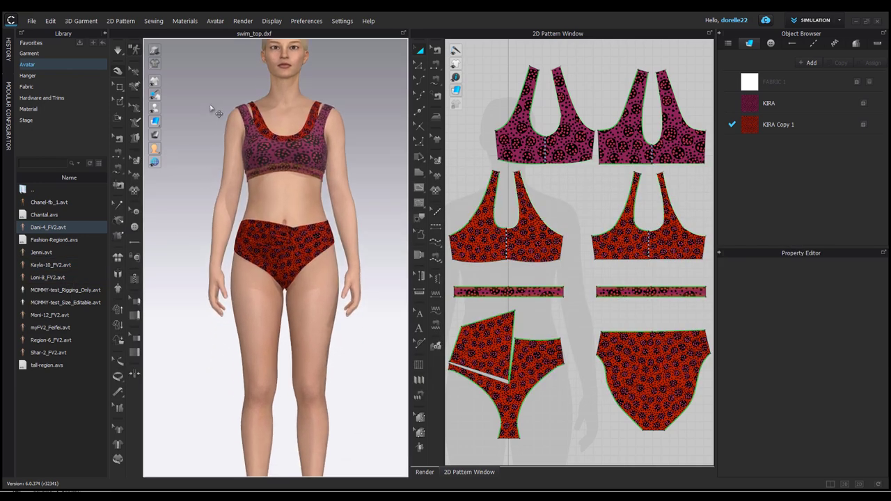
mouse_move(215, 113)
right_mouse_down()
mouse_move(202, 141)
mouse_move(69, 135)
mouse_move(234, 139)
mouse_move(206, 133)
right_mouse_up()
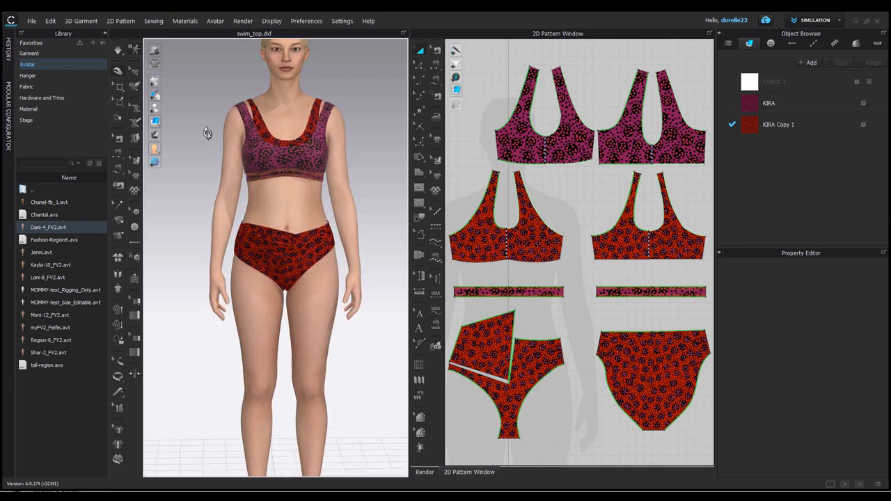
middle_click_drag(328, 338, 341, 319)
scroll(321, 299, "down", 3)
mouse_move(340, 320)
right_mouse_down()
mouse_move(197, 302)
mouse_move(354, 292)
mouse_move(334, 304)
right_mouse_up()
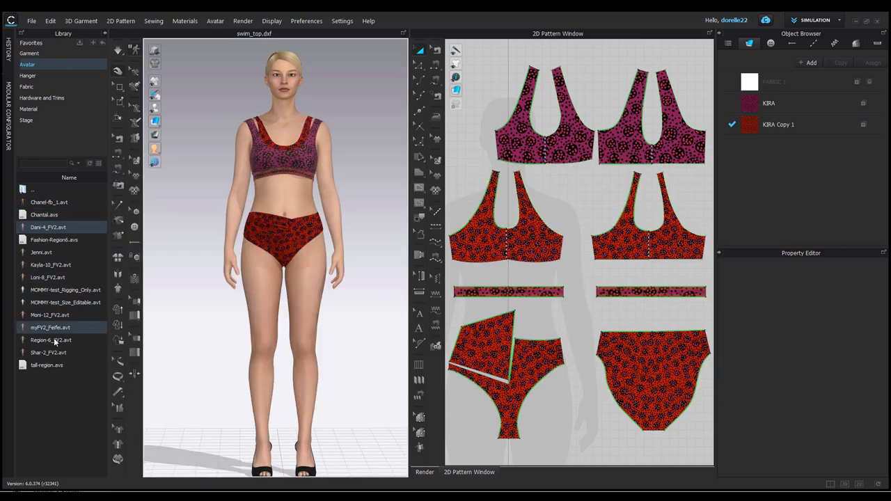
Go up to the Avatar folder and open its Size subfolder
mouse_move(58, 339)
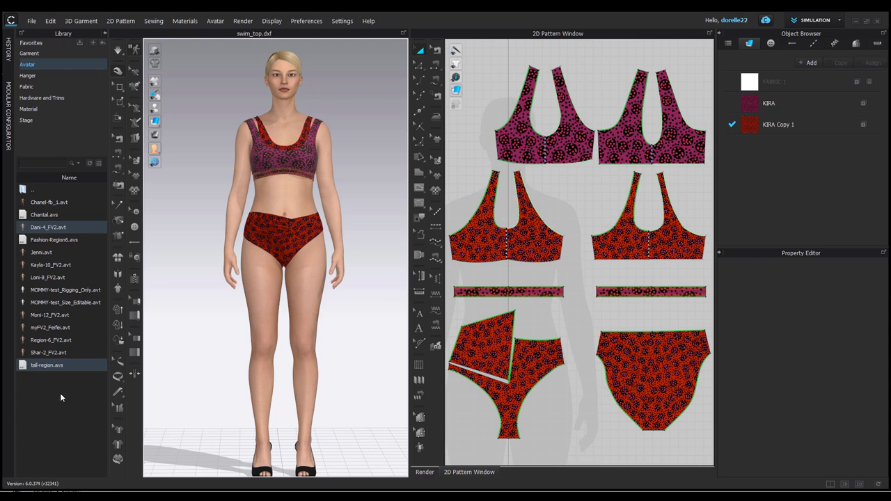
double_click(34, 187)
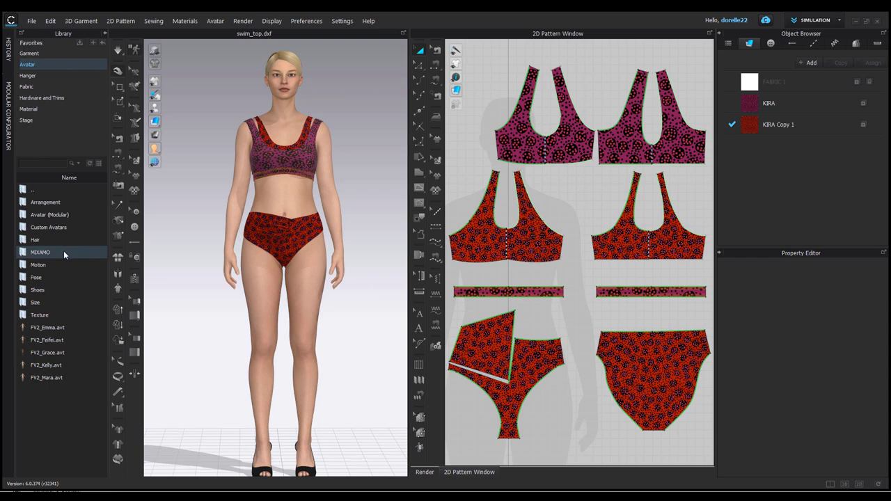
double_click(55, 301)
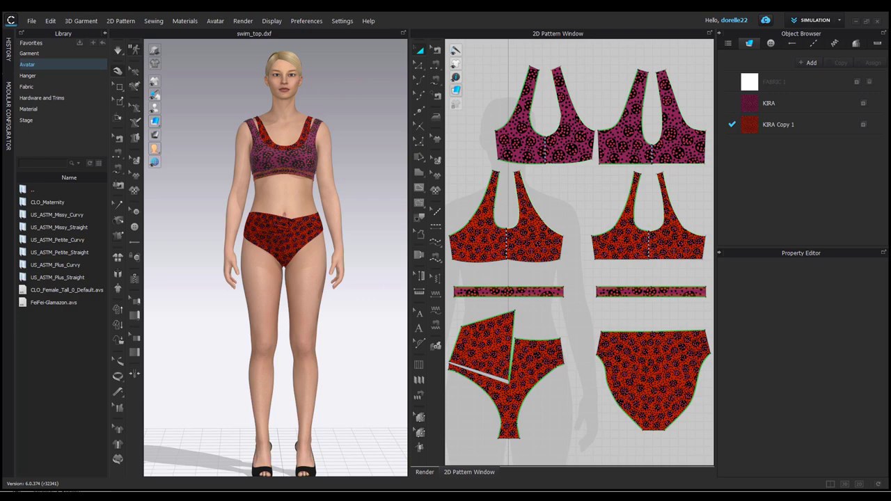
Open The Fashion Tech's Community tab, scroll past the format poll and posts, then return to the top
mouse_move(344, 497)
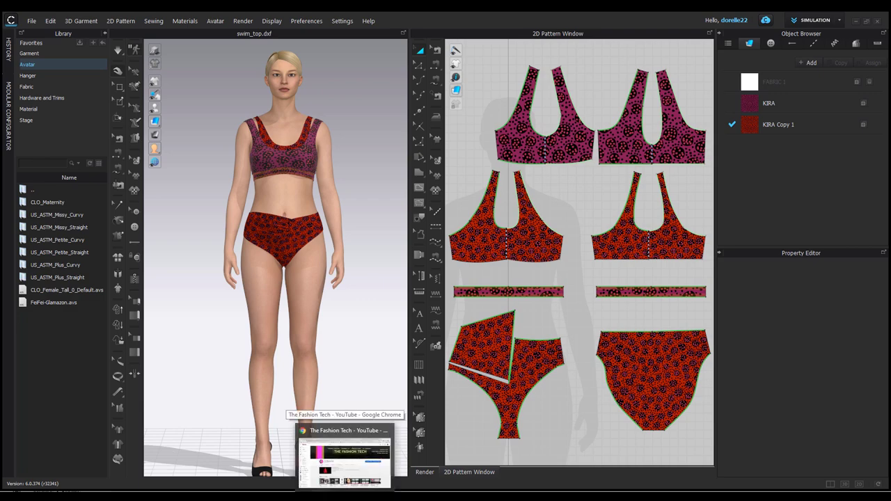
left_click(345, 456)
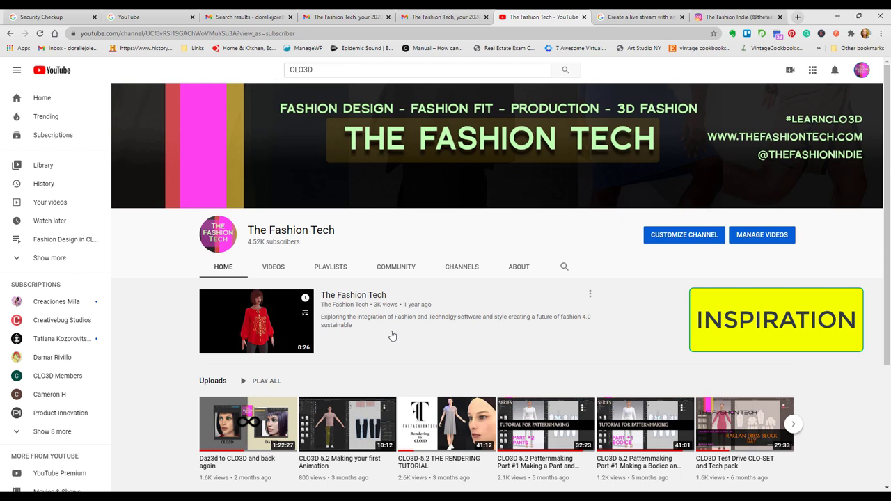
scroll(391, 339, "down", 3)
scroll(391, 335, "up", 3)
left_click(409, 273)
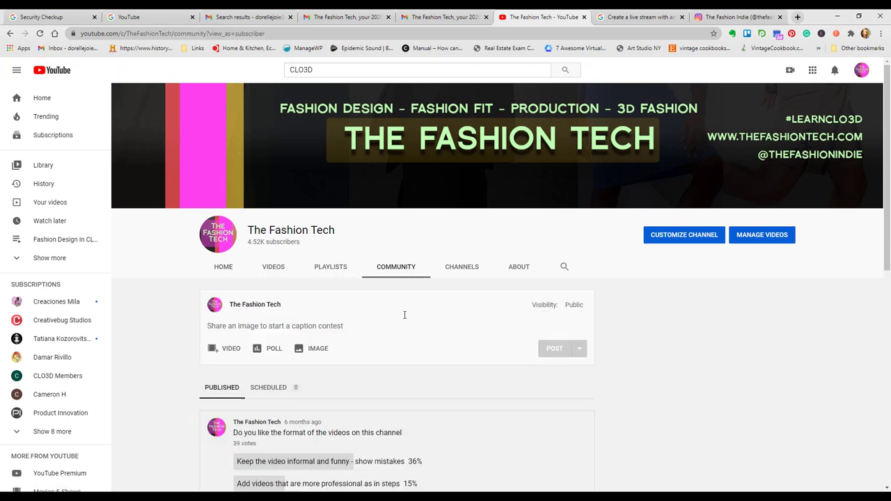
scroll(404, 315, "down", 2)
scroll(404, 319, "down", 1)
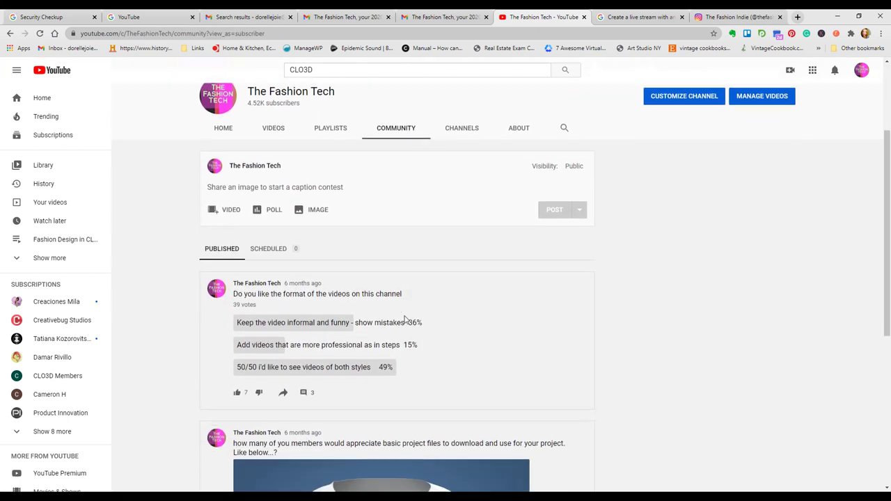
scroll(405, 317, "down", 2)
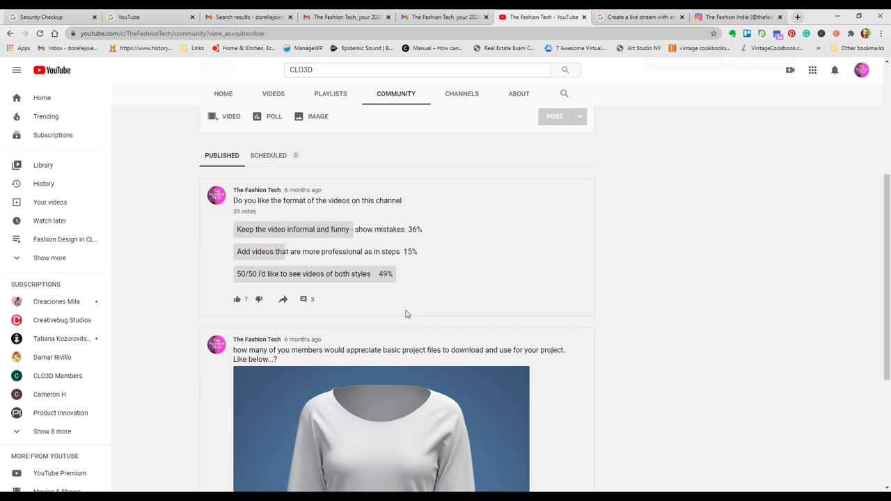
scroll(405, 315, "down", 5)
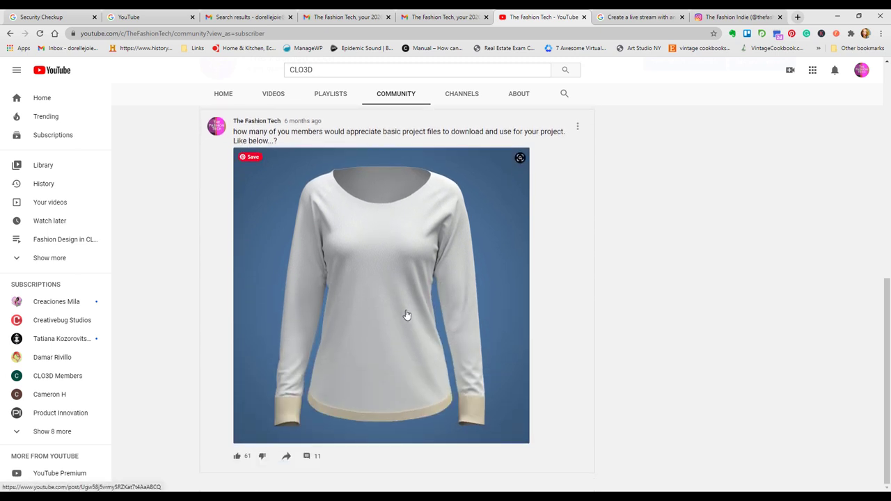
scroll(407, 315, "up", 10)
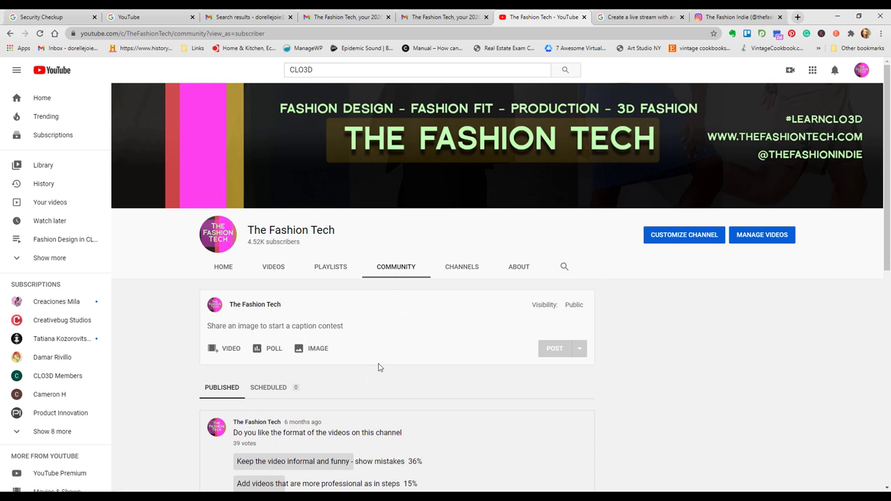
On the Instagram profile, view the animal-print swimwear post and close it
left_click(715, 17)
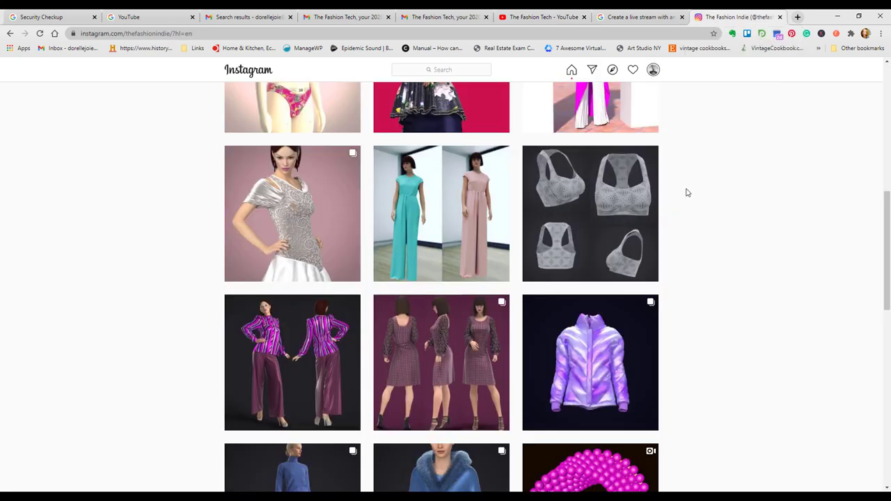
scroll(685, 193, "up", 5)
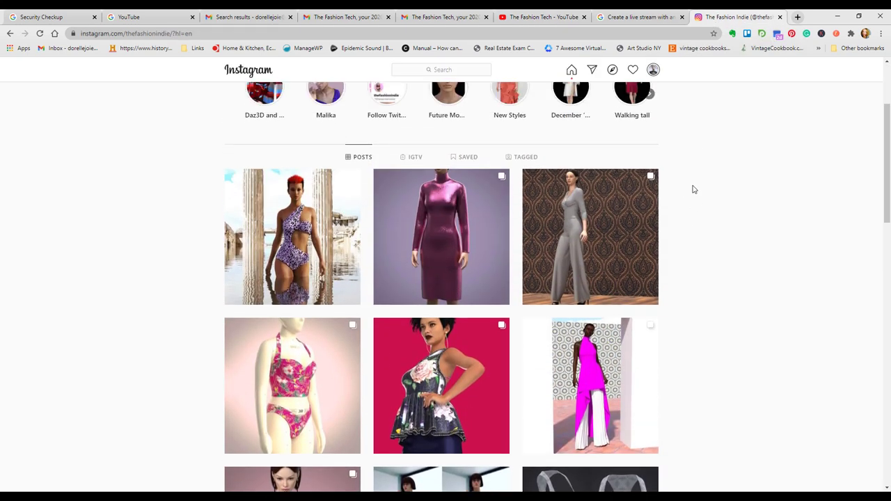
scroll(692, 189, "up", 2)
scroll(691, 187, "down", 3)
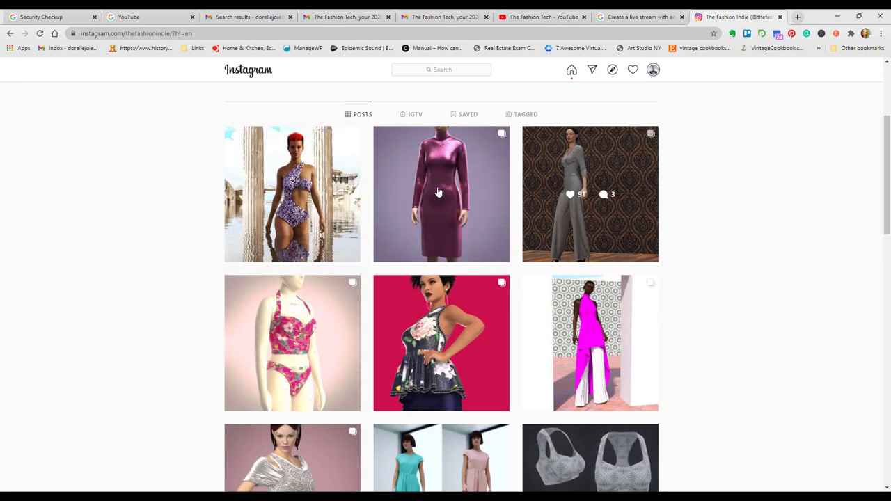
left_click(298, 222)
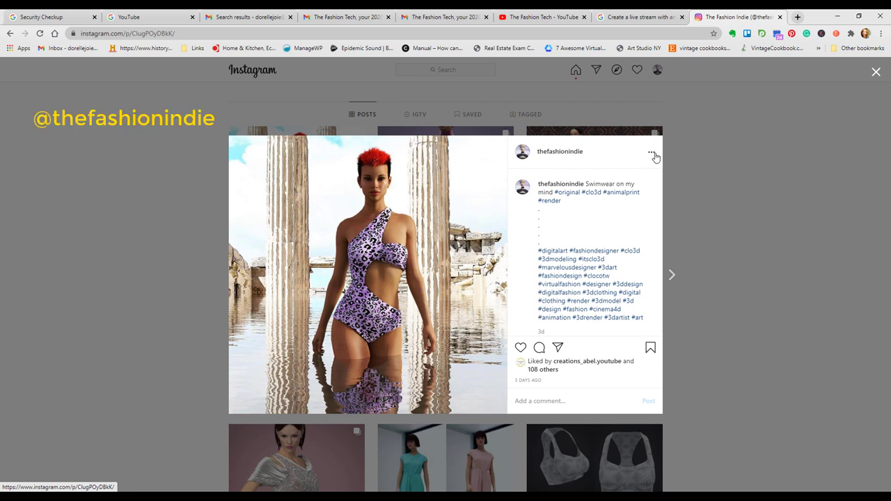
left_click(702, 227)
Open the profile photo options and cancel without changes
scroll(321, 161, "up", 3)
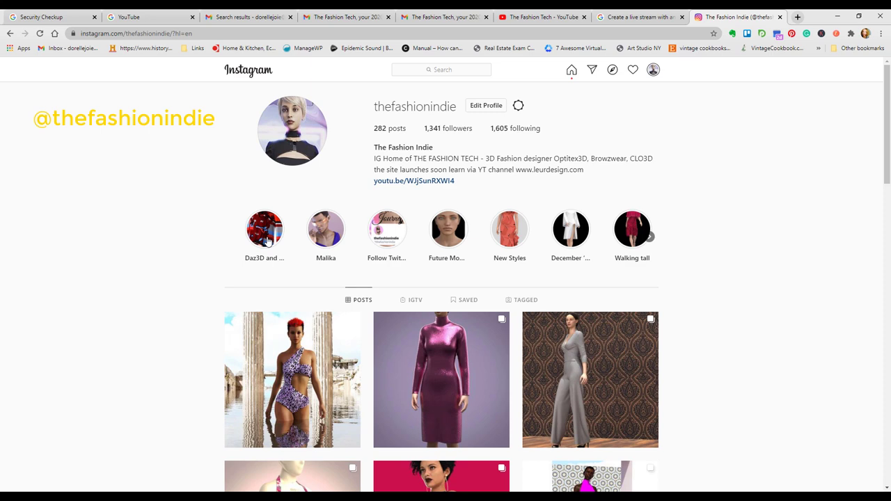
left_click(292, 162)
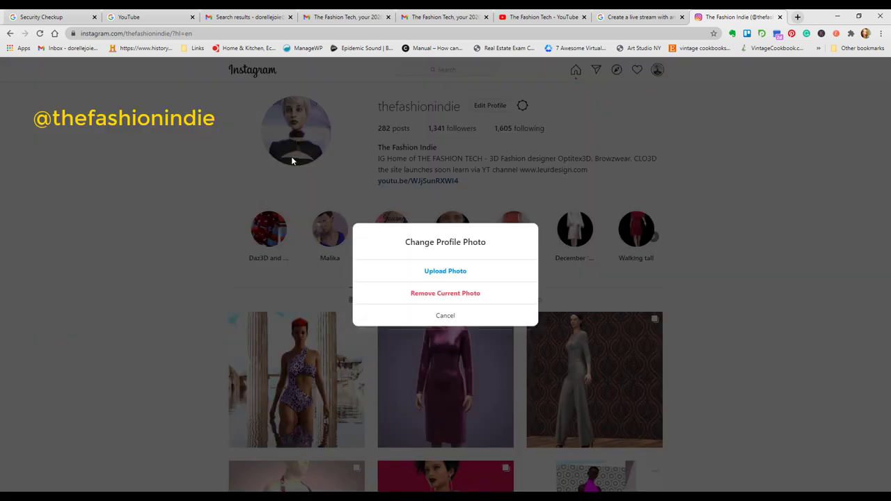
left_click(446, 315)
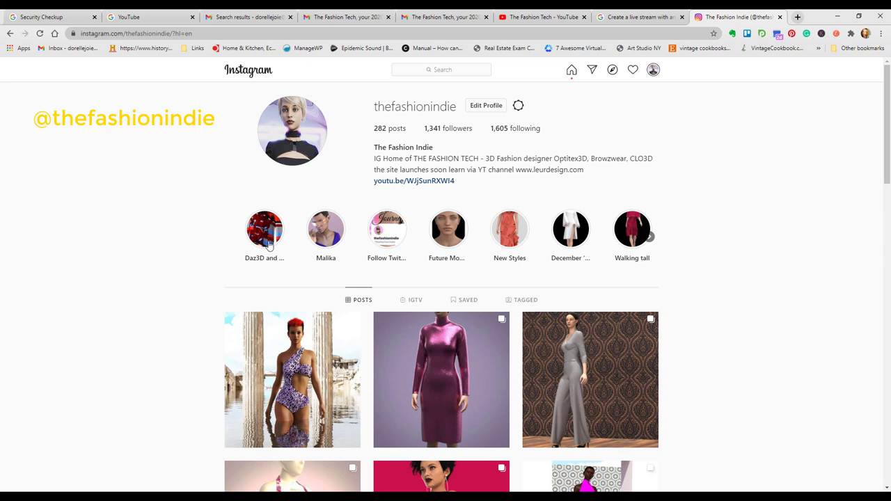
Open the Daz3D and Clo3D highlight and skip through its stories to the red swimsuit clip
left_click(268, 240)
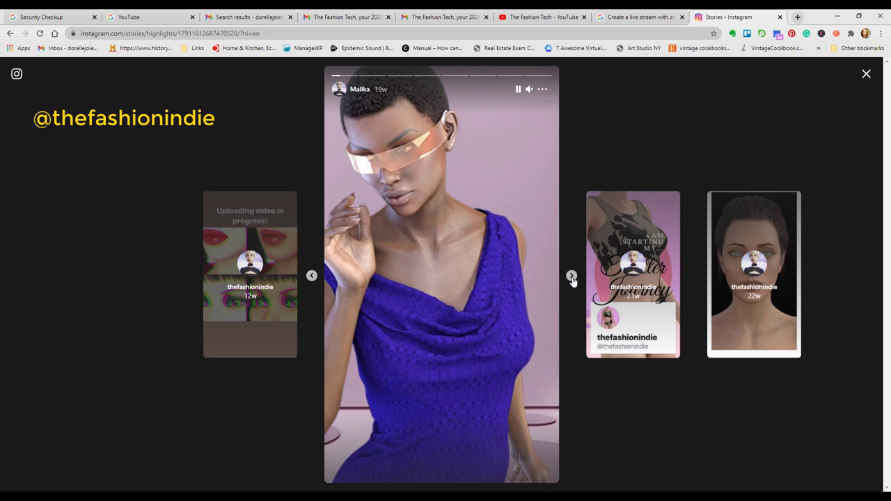
left_click(571, 277)
left_click(571, 277)
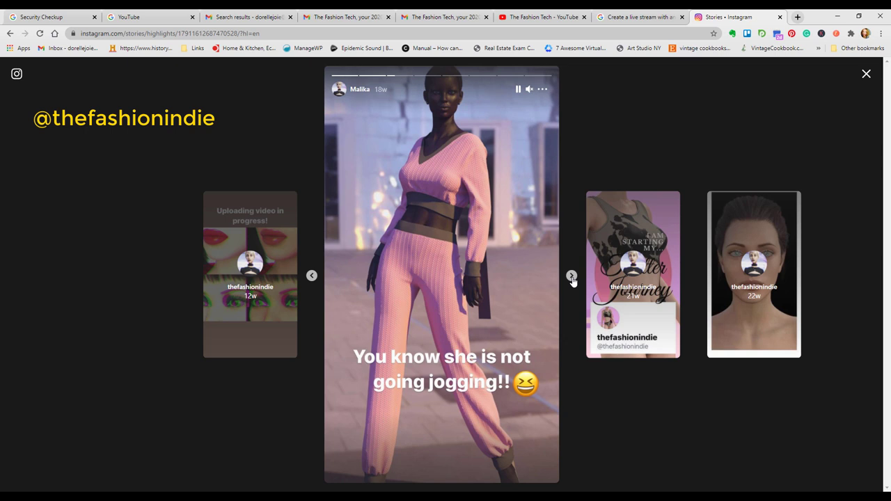
left_click(570, 277)
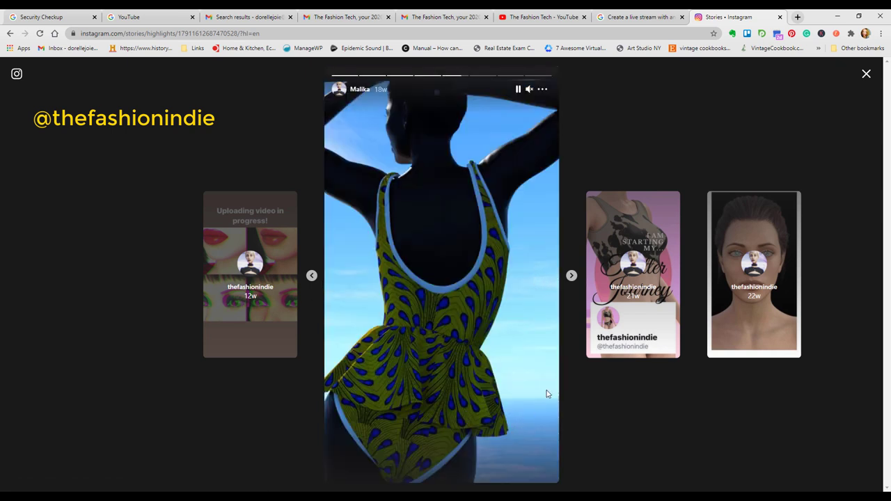
left_click(570, 275)
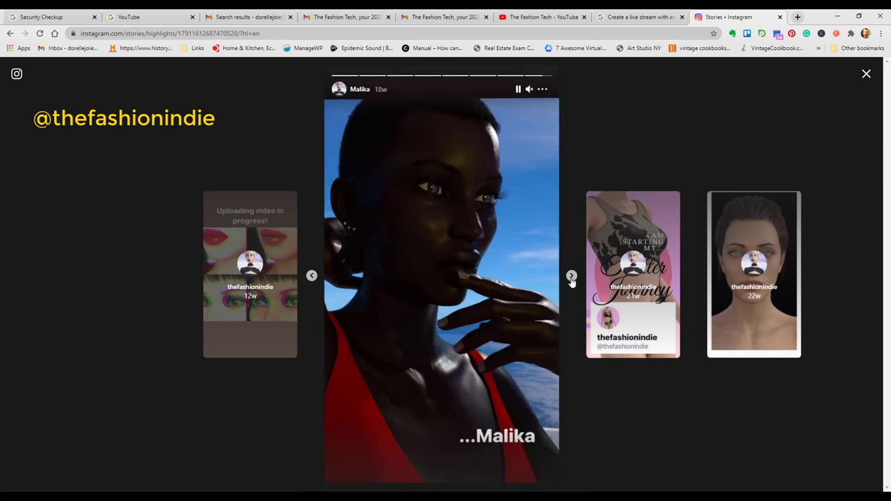
Advance through the Follow Twitter highlight to the Future Models highlight
left_click(571, 277)
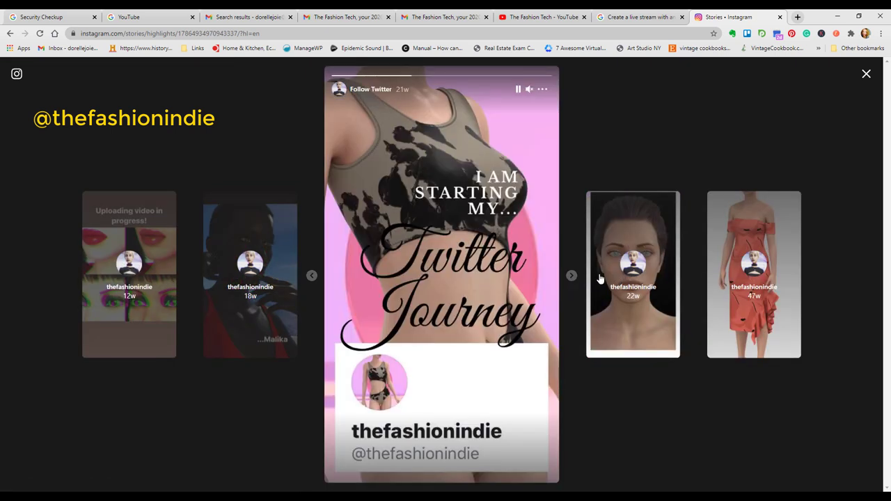
left_click(571, 277)
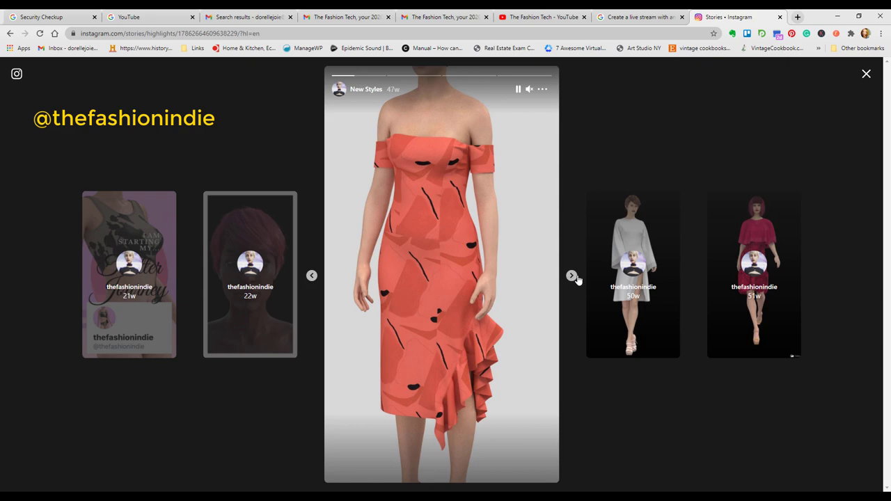
Close the stories and scroll The Fashion Indie grid down to the oldest posts and footer
left_click(866, 74)
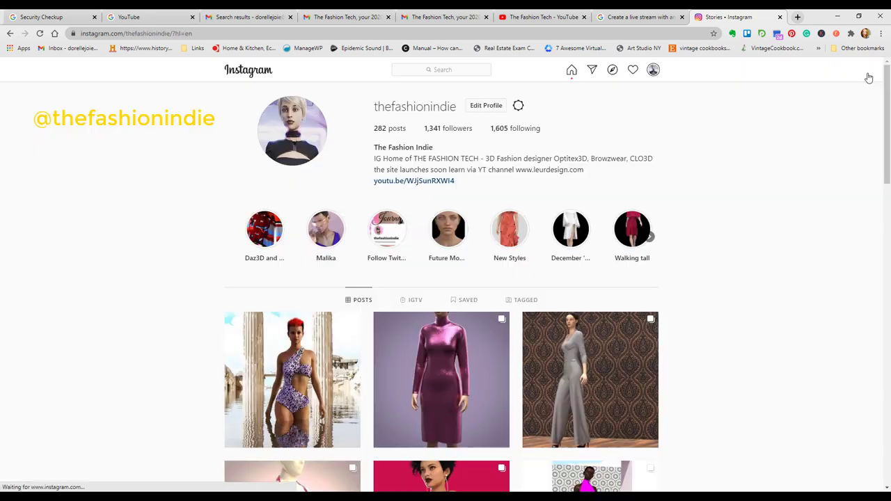
scroll(640, 292, "down", 3)
scroll(641, 305, "down", 15)
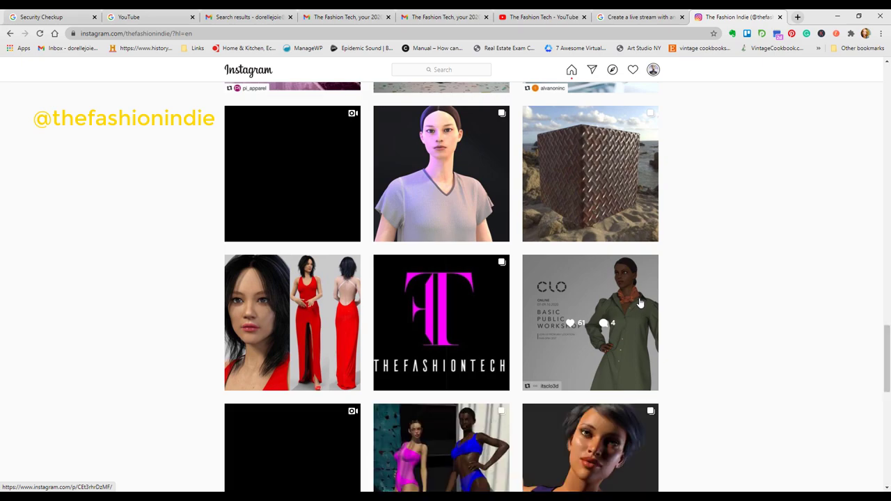
scroll(640, 306, "down", 6)
scroll(644, 310, "down", 10)
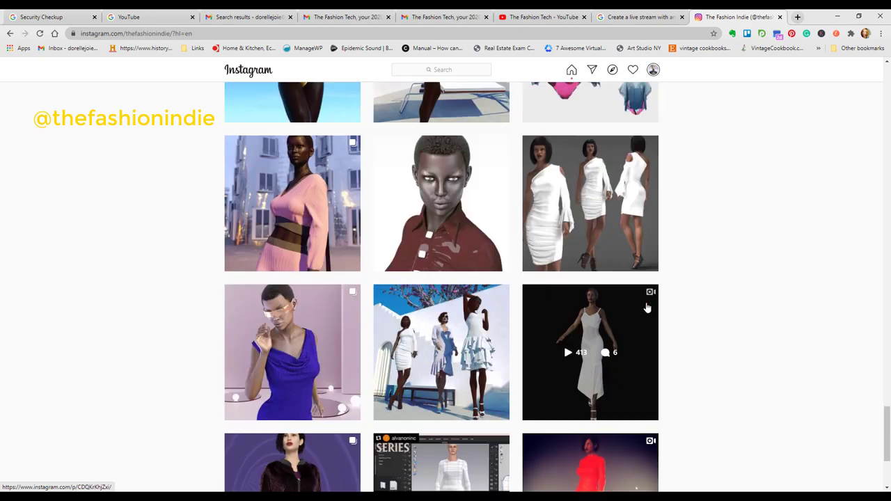
scroll(647, 306, "down", 15)
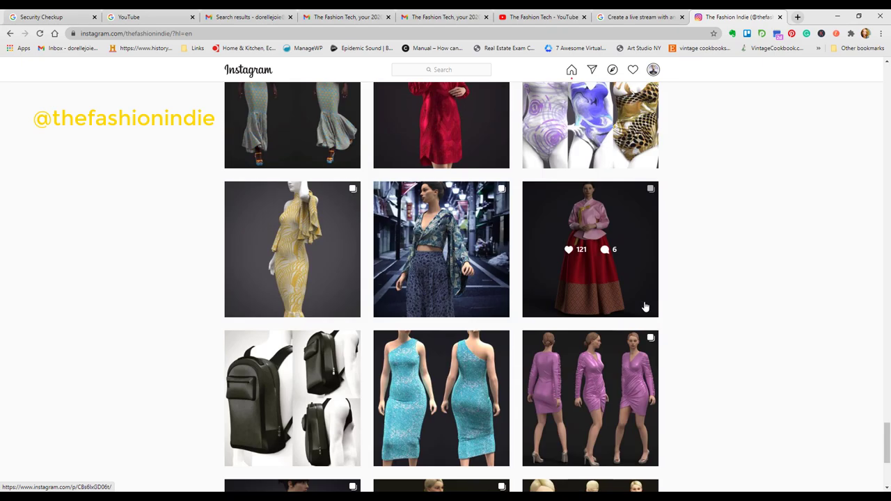
scroll(645, 307, "down", 15)
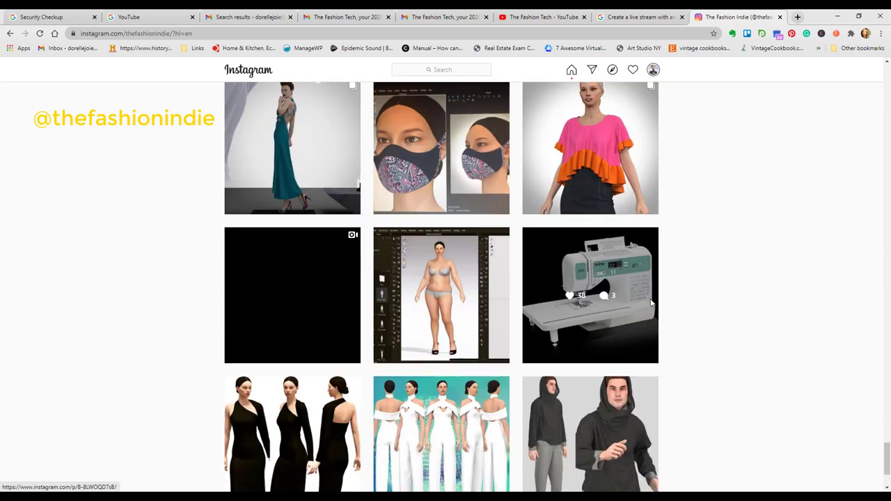
scroll(651, 303, "down", 15)
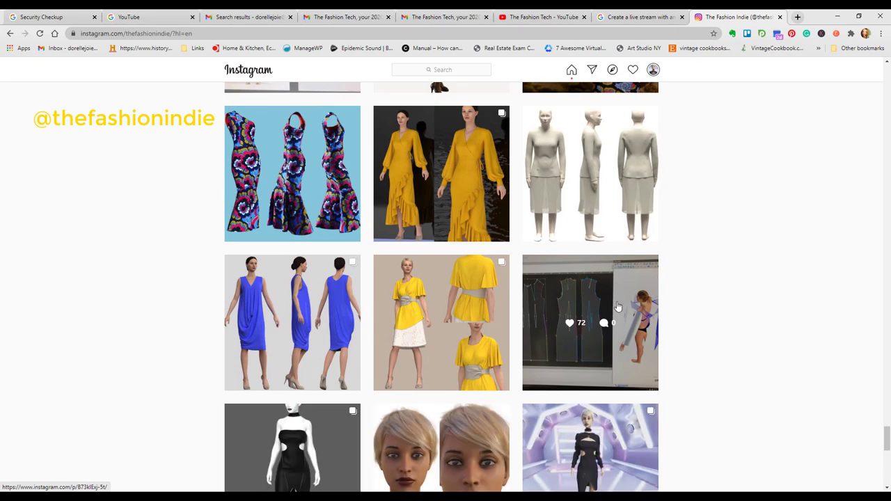
scroll(613, 313, "down", 8)
scroll(600, 318, "down", 15)
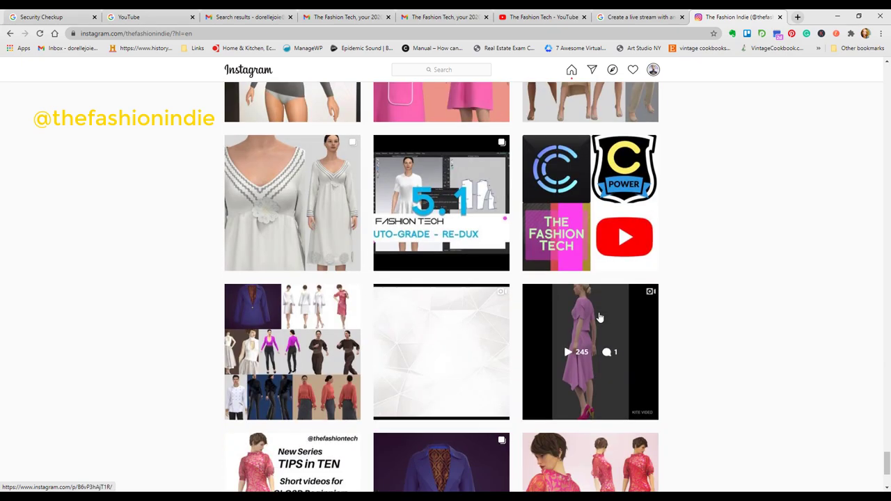
scroll(604, 314, "down", 15)
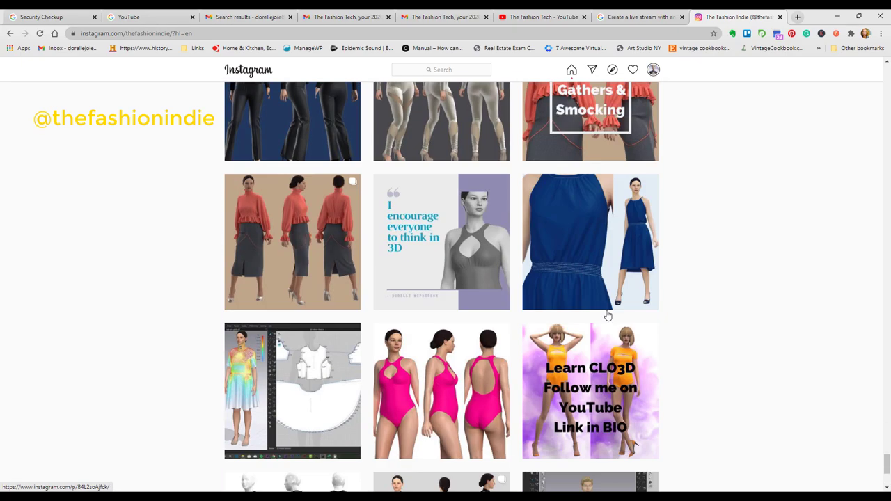
scroll(605, 313, "down", 10)
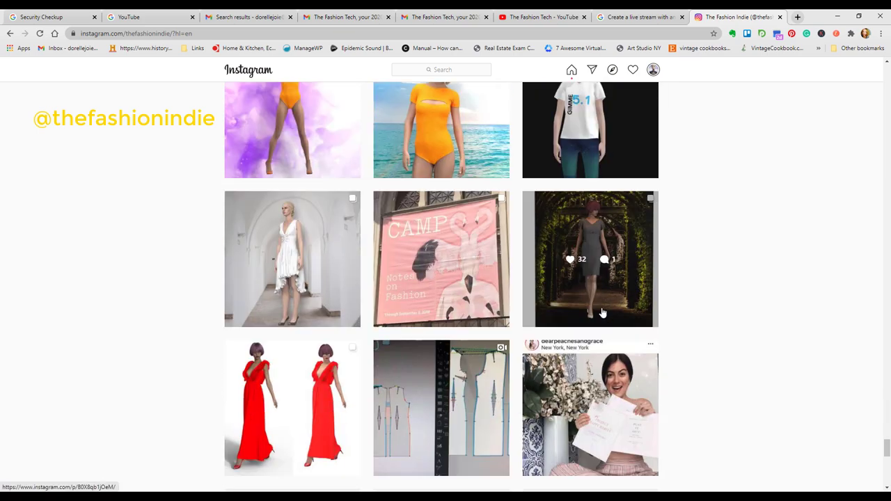
scroll(602, 308, "down", 8)
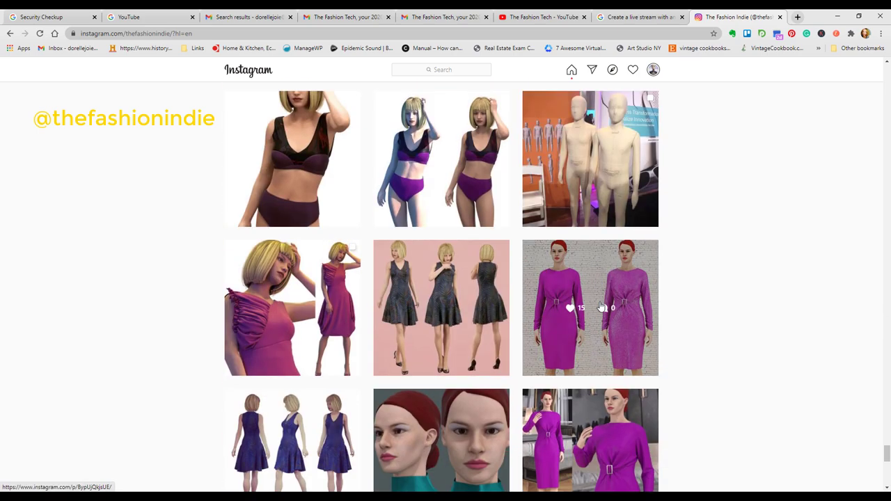
scroll(600, 306, "down", 4)
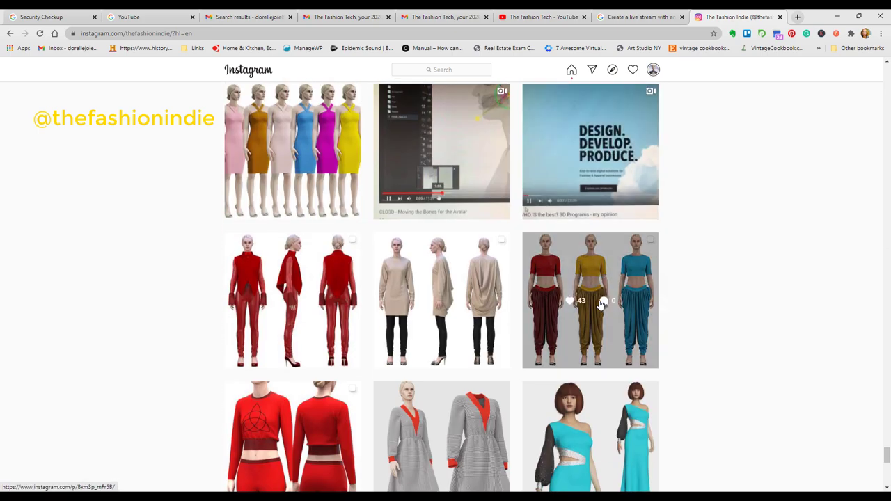
scroll(599, 305, "down", 8)
scroll(598, 304, "down", 12)
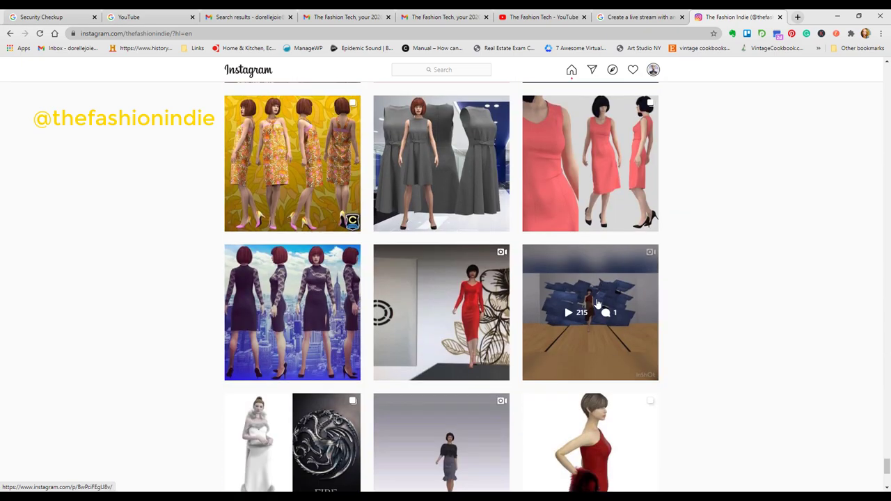
scroll(597, 303, "down", 16)
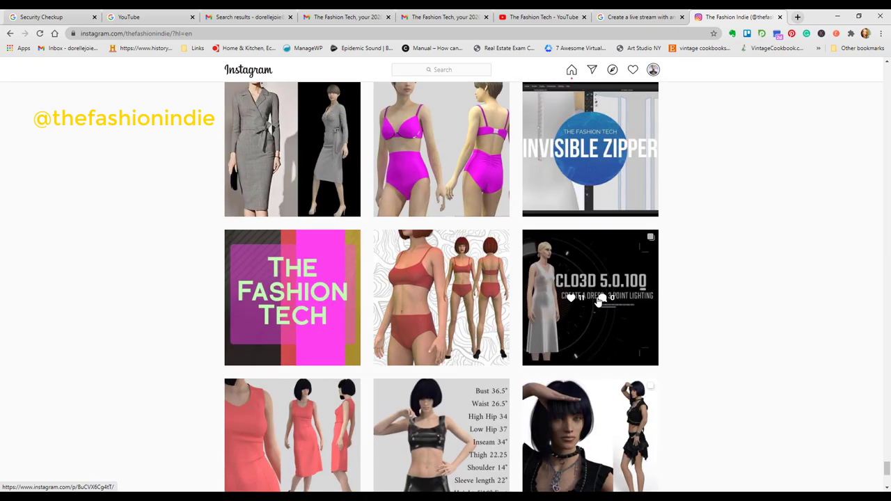
scroll(596, 302, "down", 10)
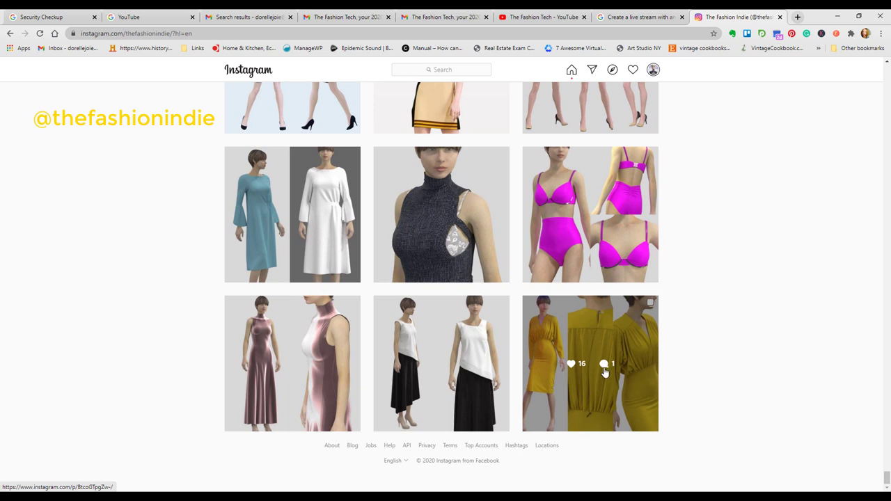
Open the yellow dress post captioned 'The Yellow dress has arrived!!!'
left_click(603, 392)
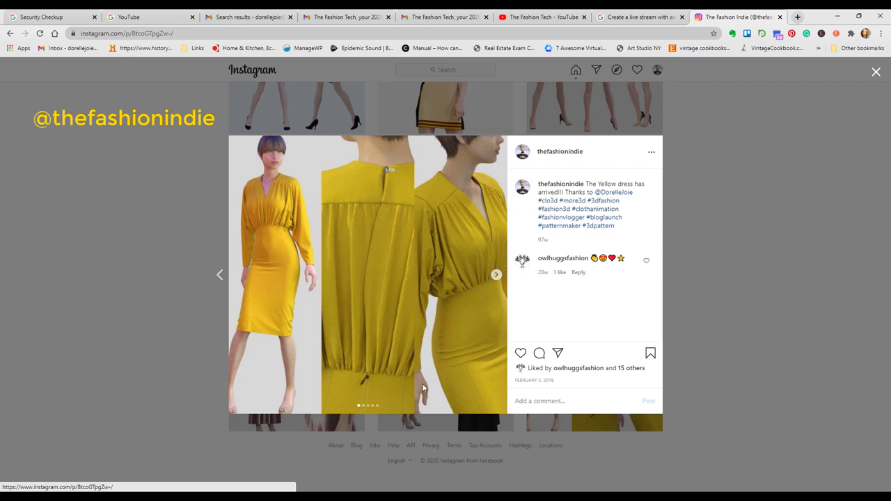
Close the yellow dress post and open the poolside blue bikini post, 'Oldie but goodie'
left_click(137, 333)
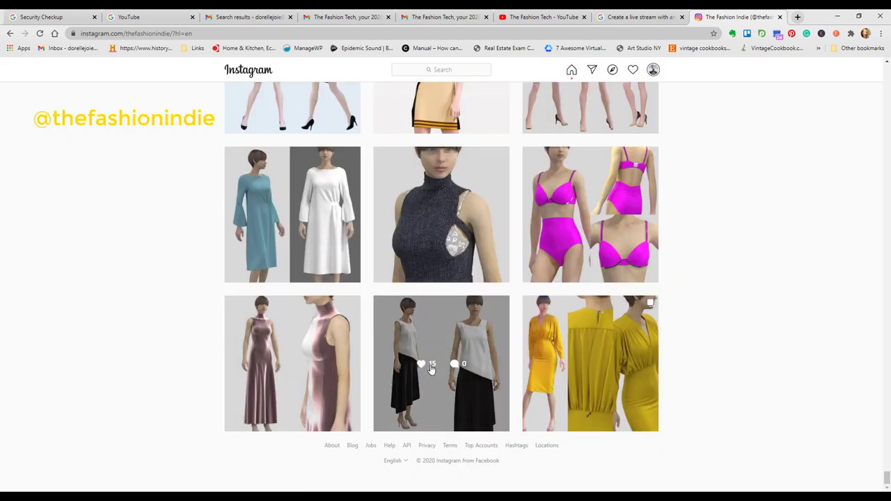
scroll(439, 372, "up", 2)
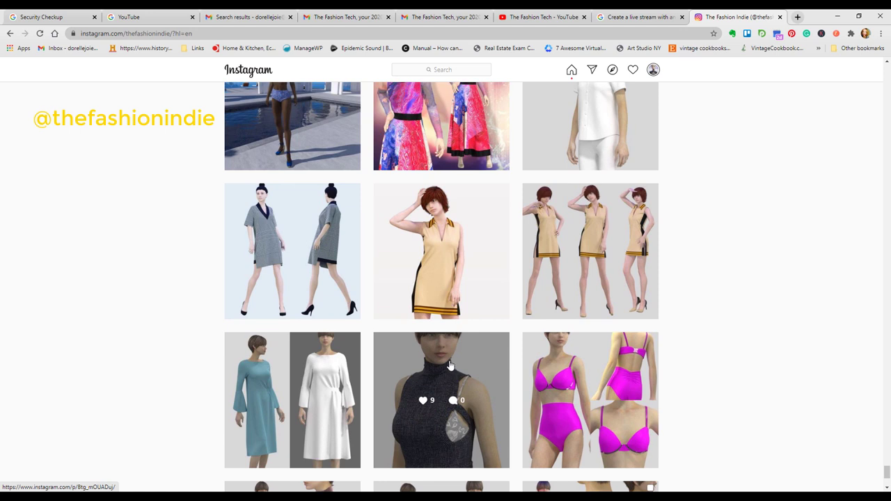
scroll(449, 362, "up", 1)
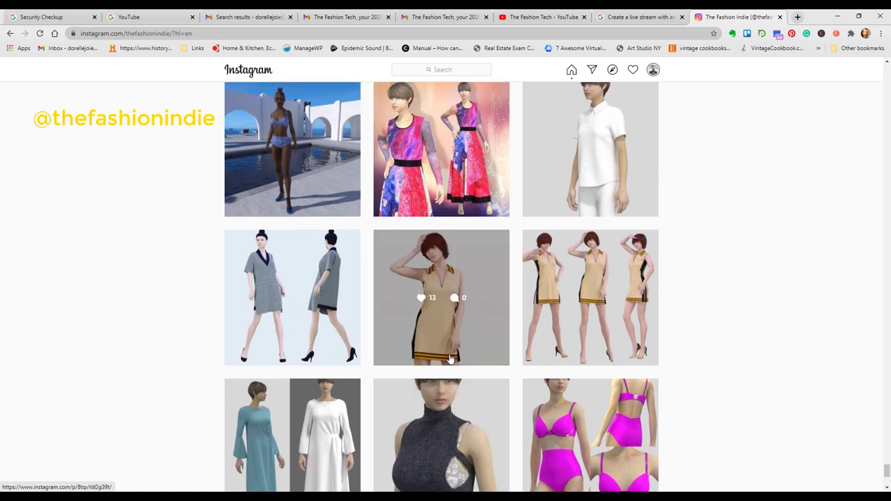
scroll(449, 358, "up", 3)
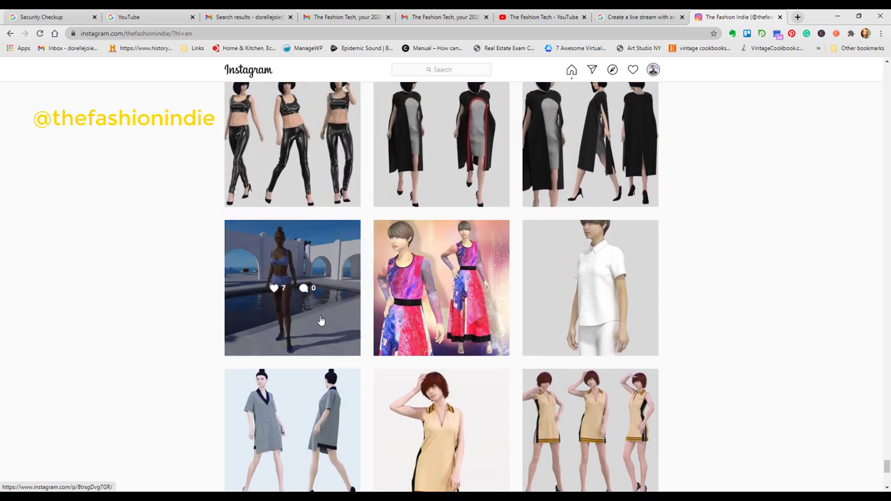
left_click(319, 322)
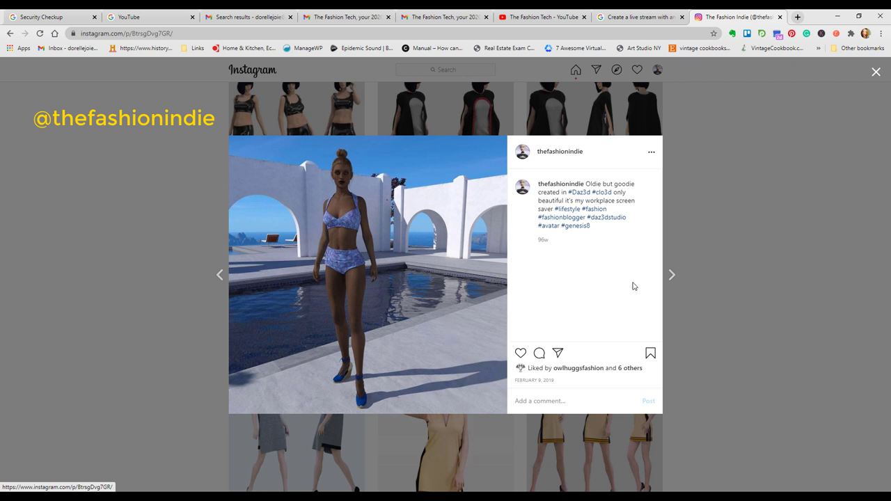
Close the bikini post, scroll up and open the lace wedding dress post
left_click(714, 221)
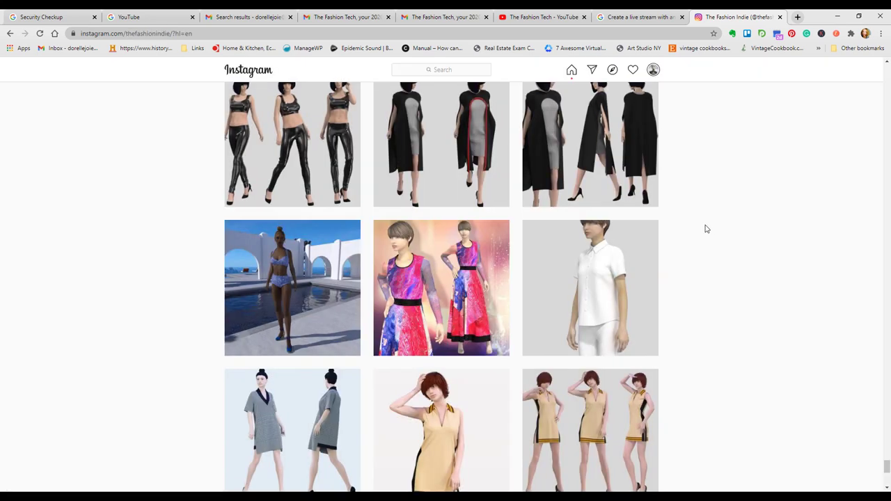
scroll(705, 229, "up", 2)
scroll(705, 229, "up", 2)
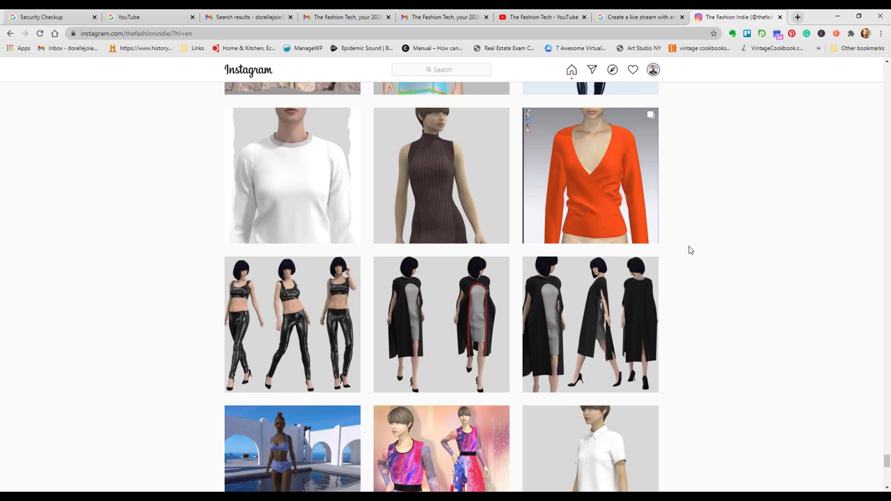
scroll(689, 250, "up", 5)
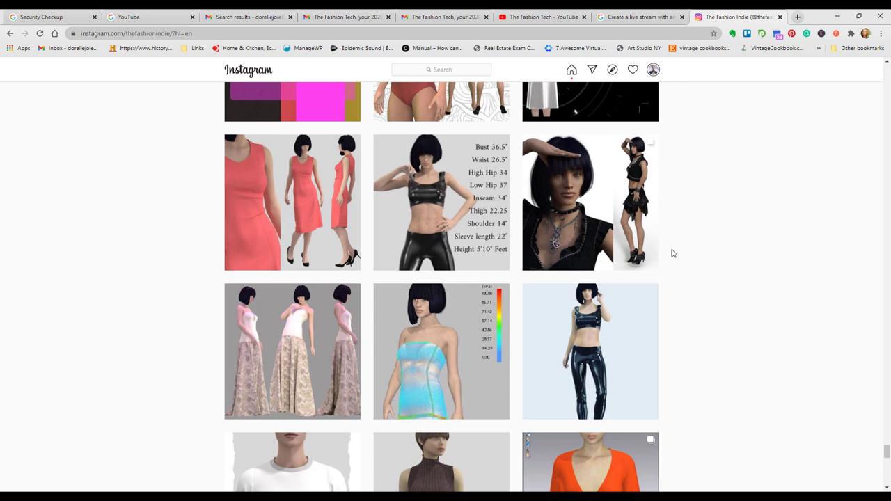
left_click(322, 358)
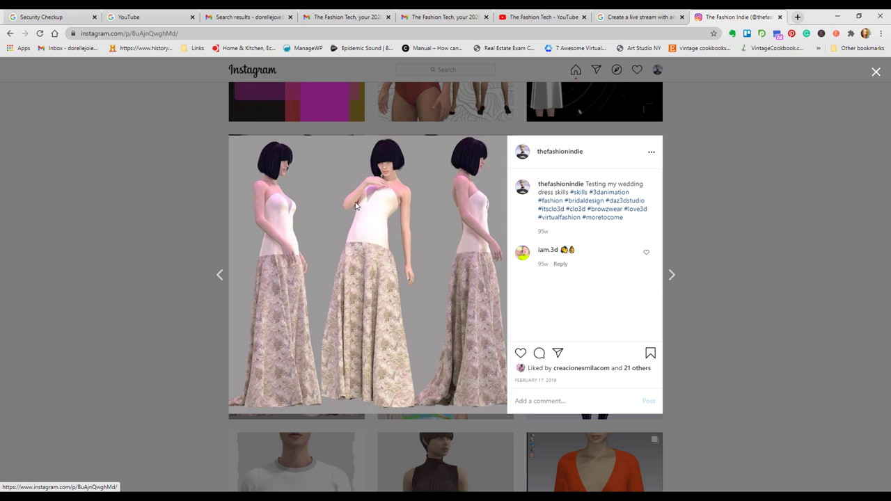
Close the wedding dress post and keep scrolling up through newer posts
left_click(731, 271)
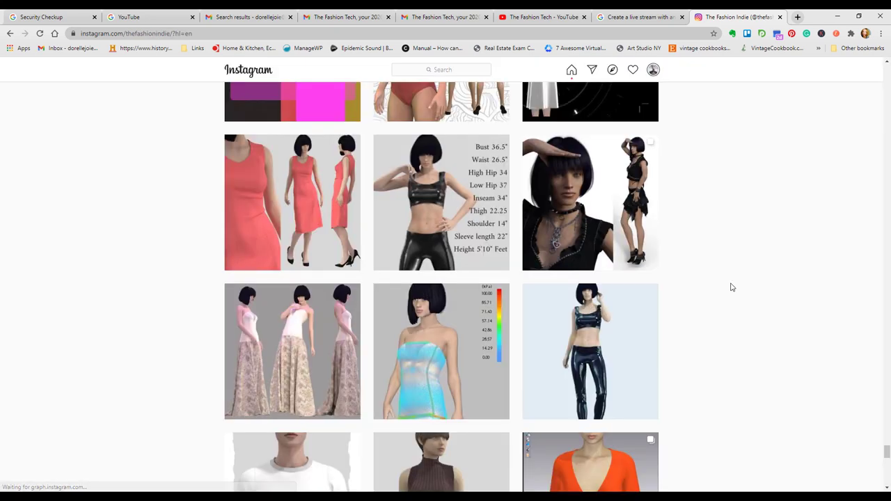
scroll(731, 278, "up", 3)
scroll(730, 282, "up", 4)
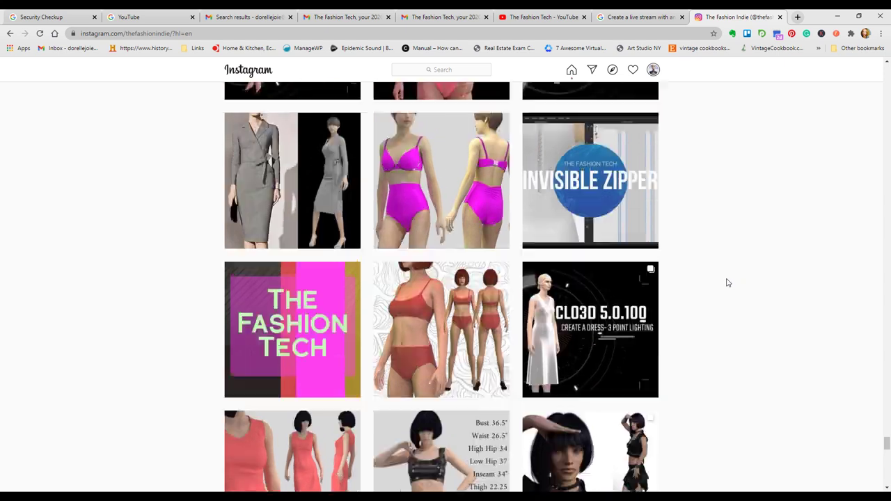
scroll(726, 280, "up", 3)
scroll(726, 281, "down", 2)
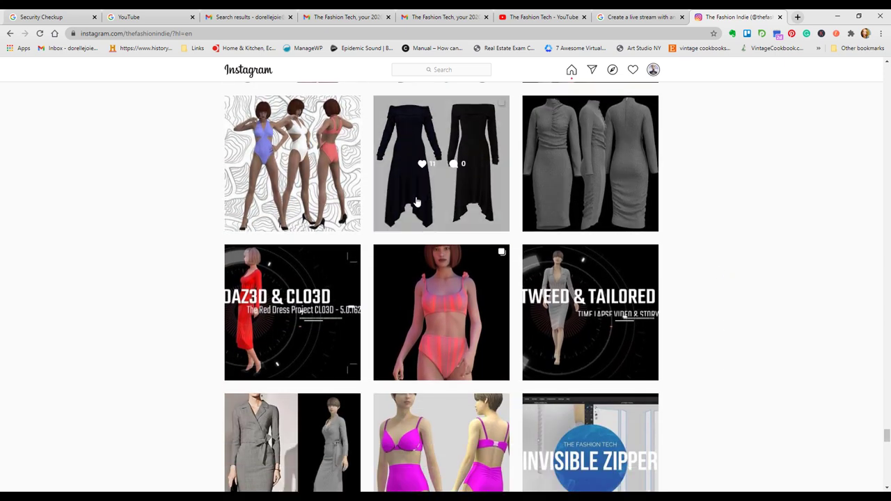
scroll(359, 265, "up", 4)
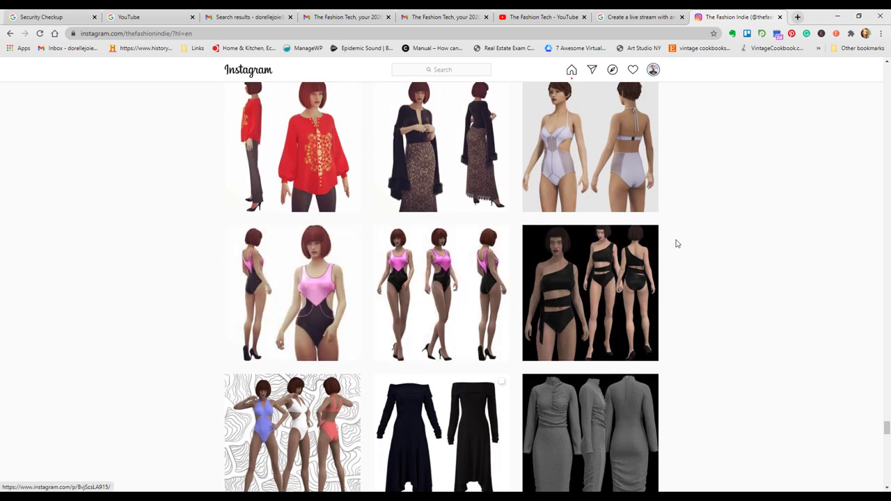
scroll(673, 231, "up", 1)
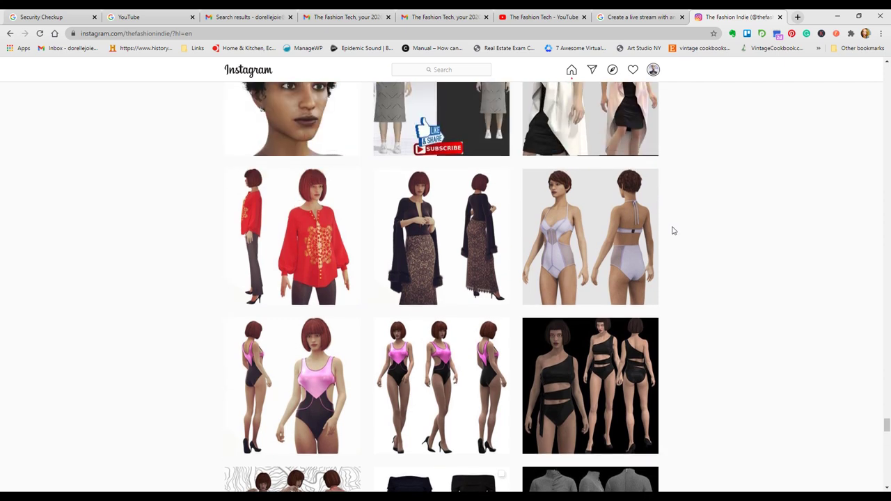
scroll(673, 230, "up", 2)
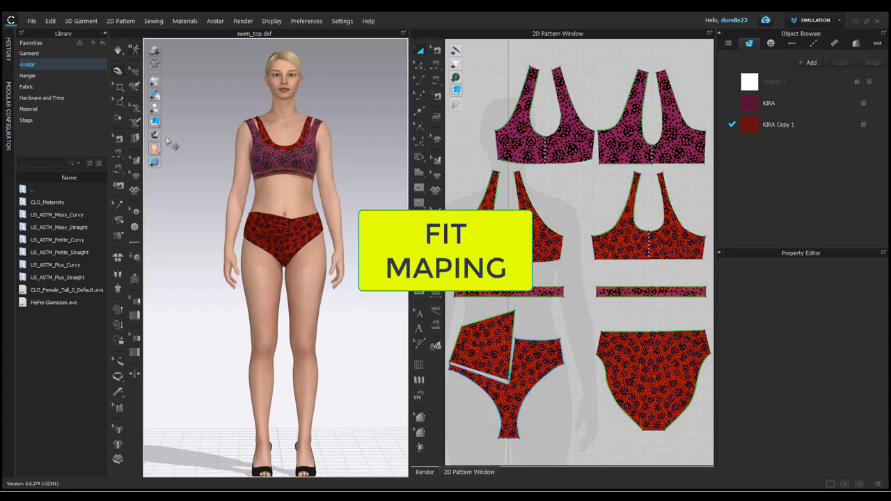
Show the 0–100 kPa stress map, rotate to the avatar's back and zoom onto the briefs
mouse_move(165, 144)
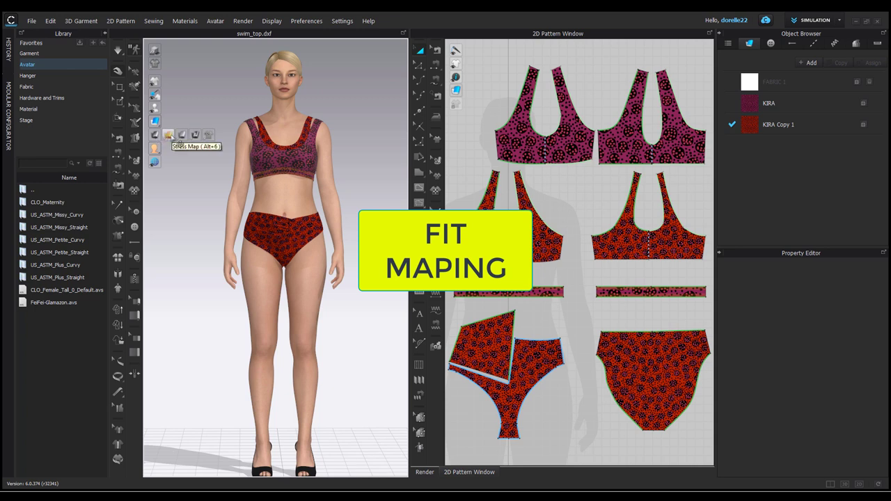
left_click(169, 135)
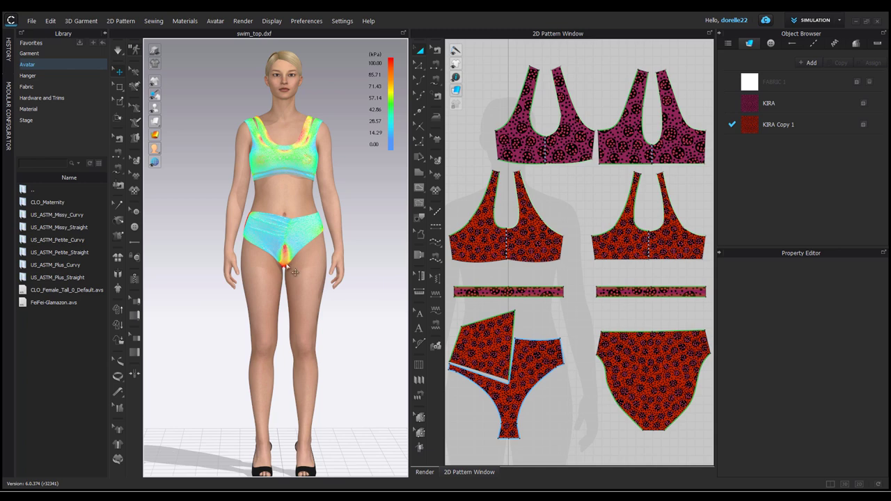
right_click_drag(366, 227, 147, 205)
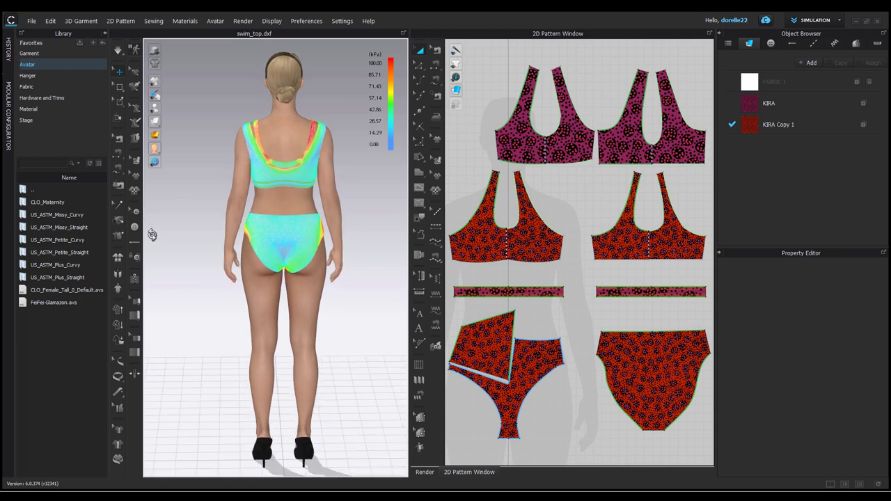
scroll(324, 170, "up", 3)
scroll(326, 172, "up", 5)
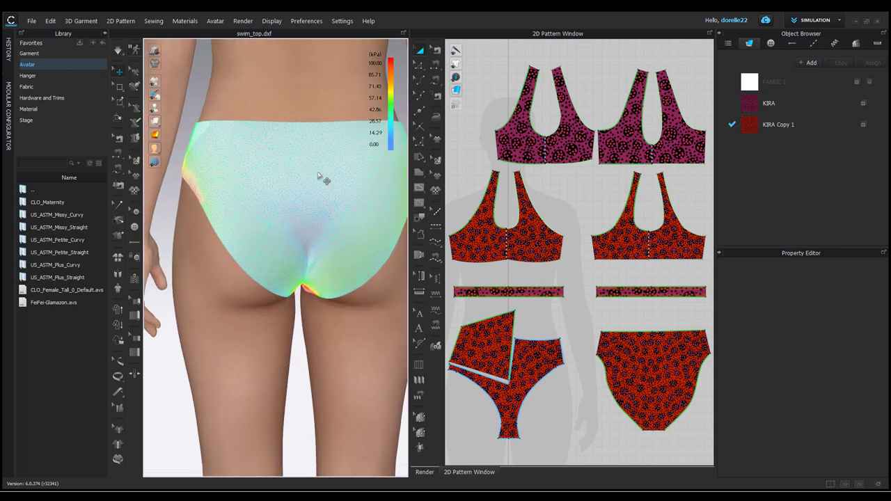
Select the briefs, orbit to their right side and frame the pattern pieces in the 2D window
left_click(201, 198)
right_click_drag(299, 287, 259, 251)
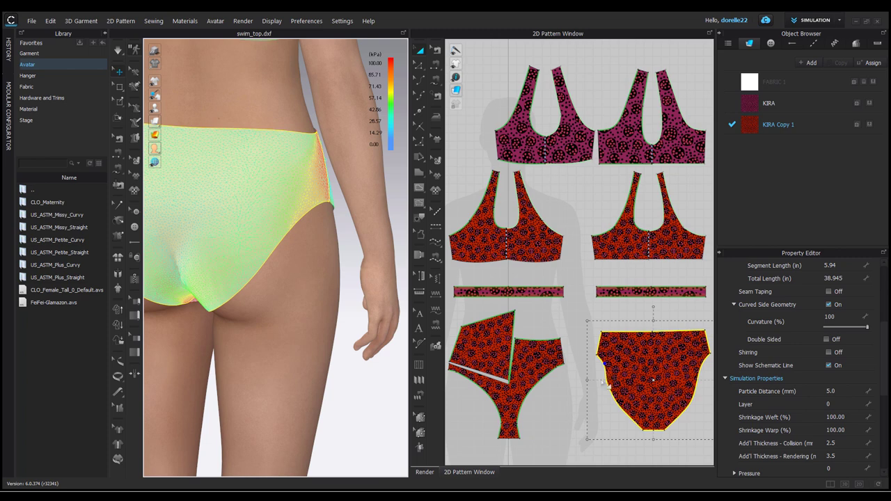
middle_click_drag(565, 392, 511, 359)
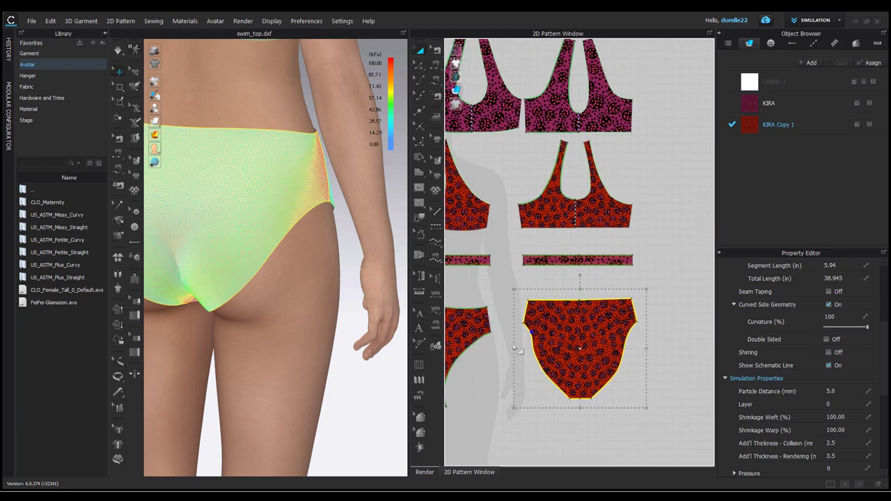
scroll(521, 342, "down", 4)
scroll(526, 335, "up", 3)
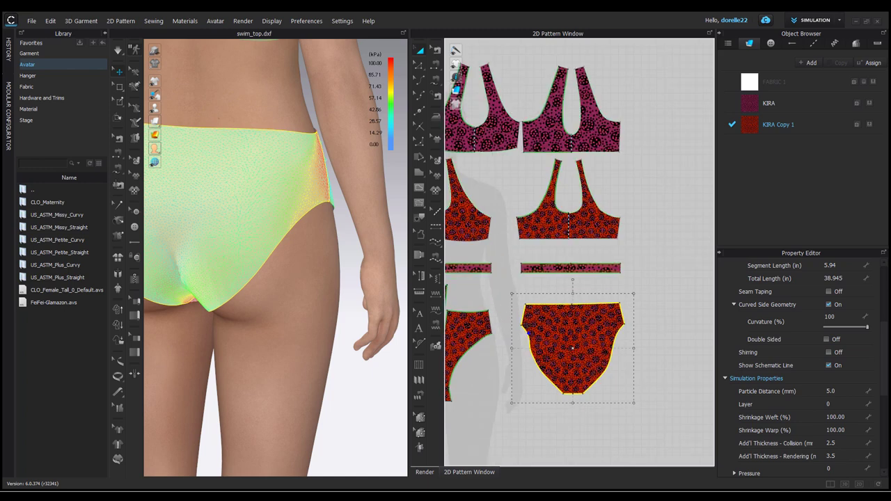
left_click(510, 300)
scroll(521, 325, "up", 3)
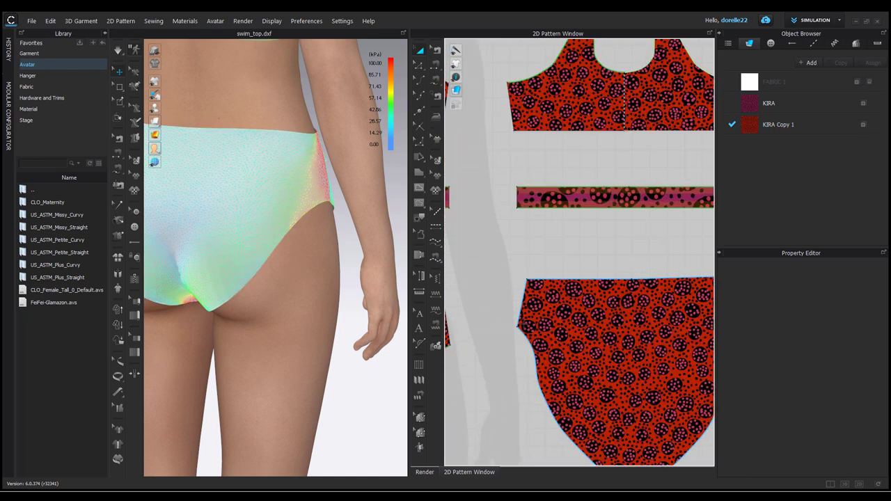
scroll(547, 295, "down", 2)
scroll(472, 258, "up", 1)
Using Edit Pattern, select the briefs' 2.823 right side edge and try to simulate
left_click(536, 279)
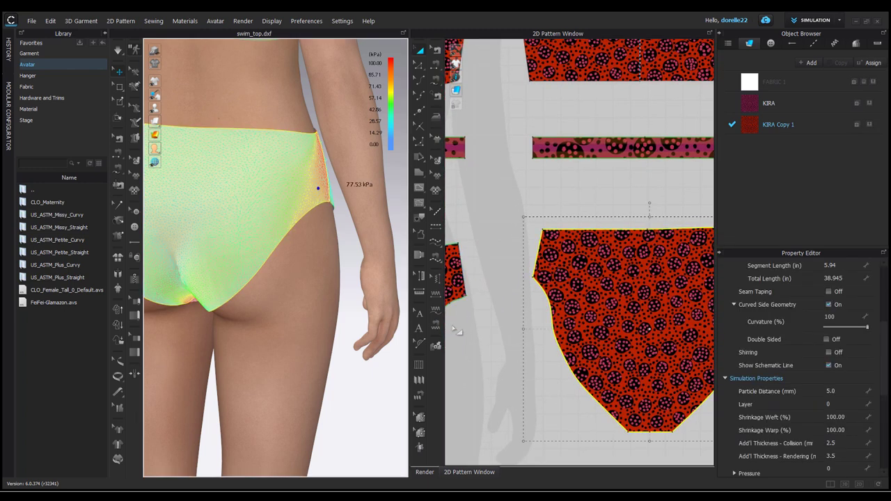
scroll(459, 336, "down", 2)
scroll(635, 280, "up", 2)
left_click(623, 251)
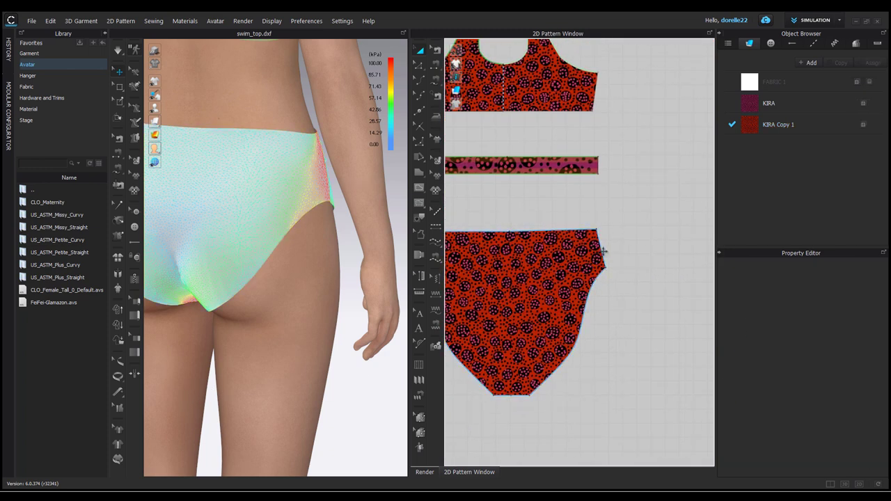
left_click(419, 64)
left_click(603, 247)
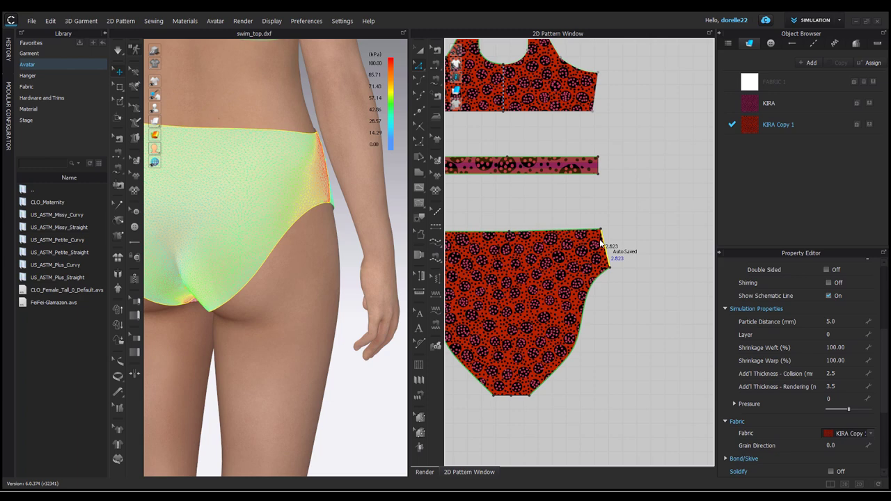
left_click(118, 51)
Dismiss the turn-off-render notice and start simulating the briefs
left_click(444, 286)
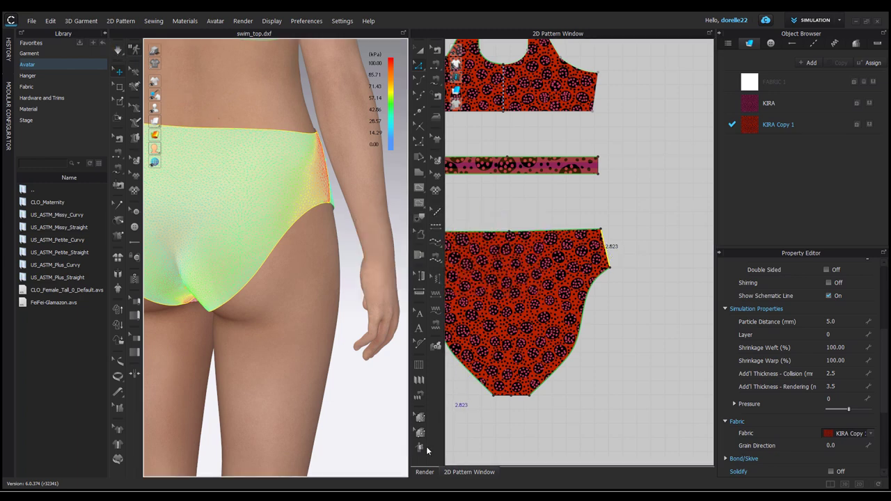
left_click(421, 474)
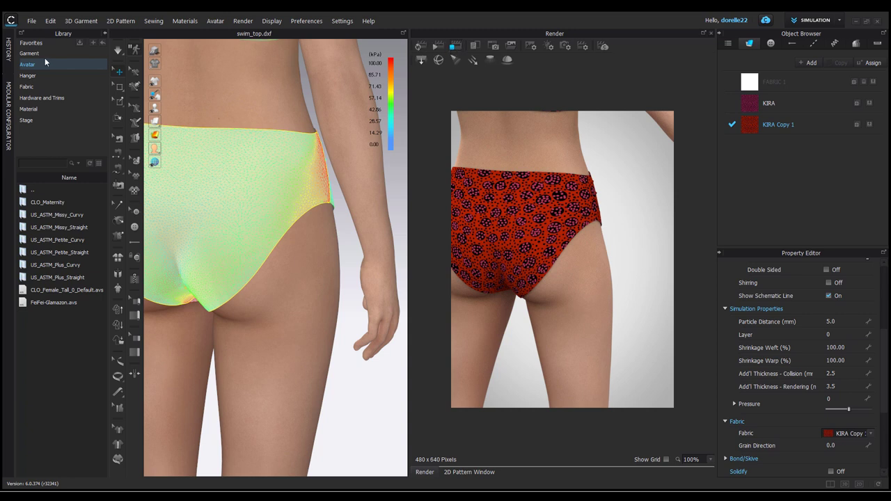
left_click(118, 49)
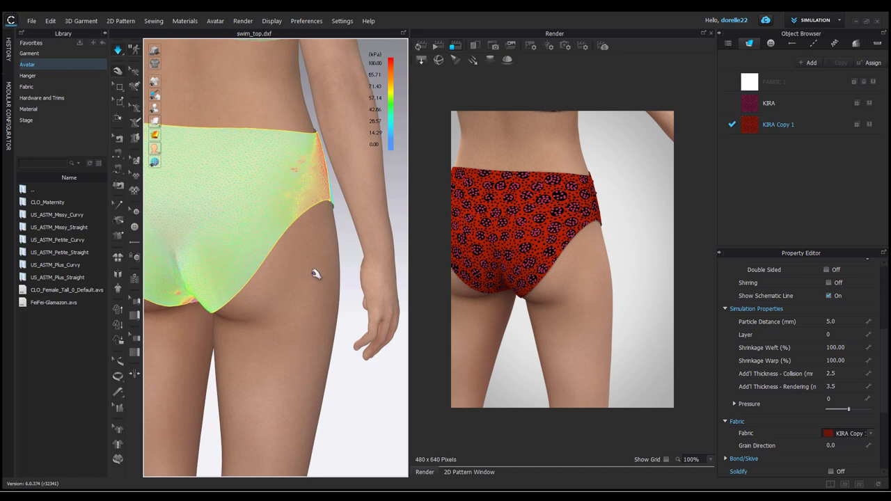
Rotate and pan to the swim bottom's crotch and read its stress, about 58 kPa
left_click(330, 201)
mouse_move(323, 282)
right_mouse_down()
mouse_move(205, 276)
mouse_move(189, 265)
mouse_move(245, 277)
mouse_move(338, 272)
mouse_move(378, 226)
mouse_move(278, 264)
mouse_move(179, 258)
mouse_move(264, 250)
mouse_move(185, 244)
mouse_move(215, 278)
mouse_move(314, 268)
right_mouse_up()
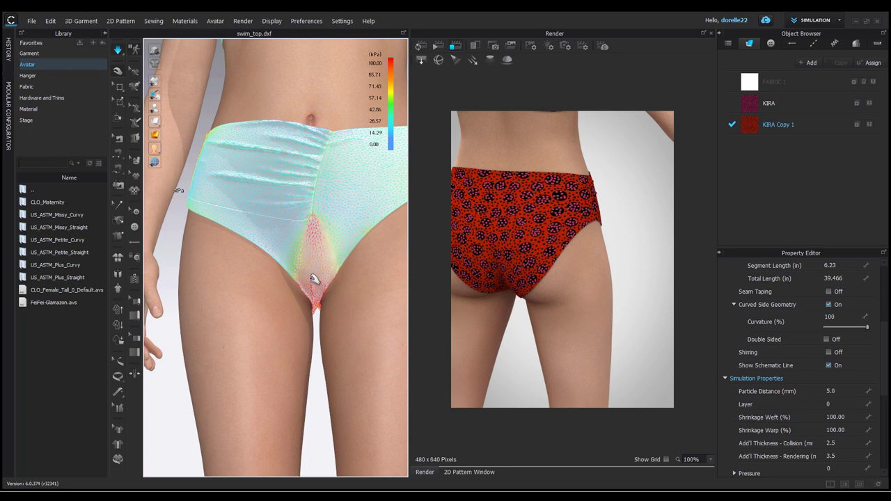
middle_click_drag(315, 277, 278, 292)
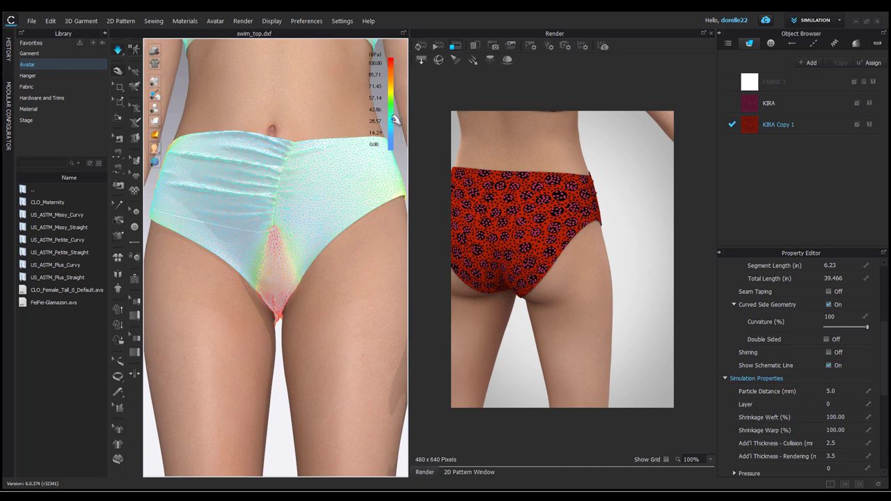
left_click(293, 269)
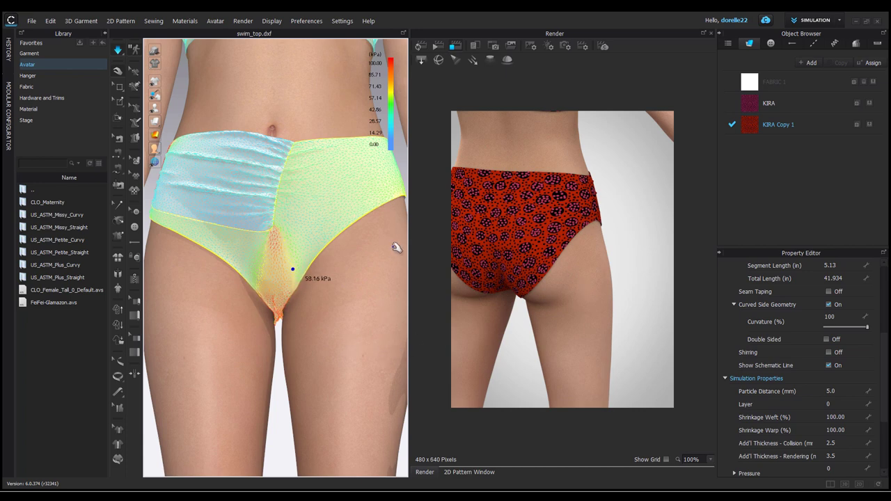
Show the 2D pattern pieces and lengthen the right piece's upper-left edge slightly
left_click(469, 472)
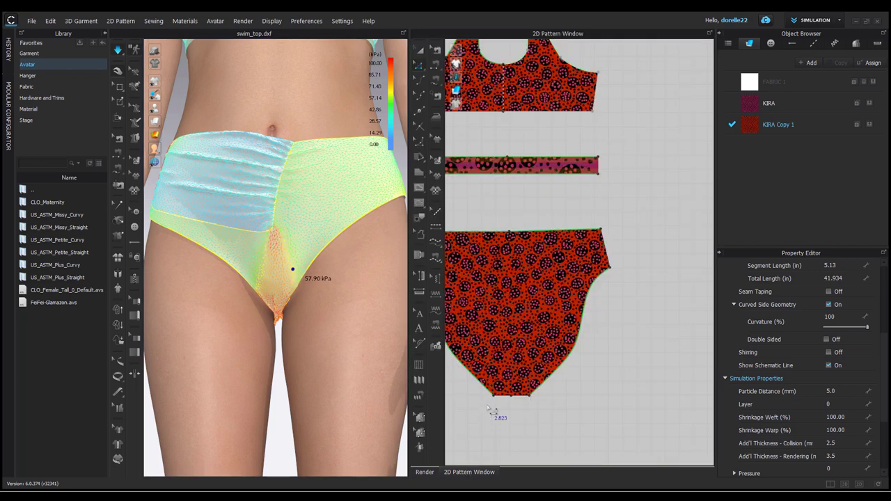
scroll(661, 364, "down", 2)
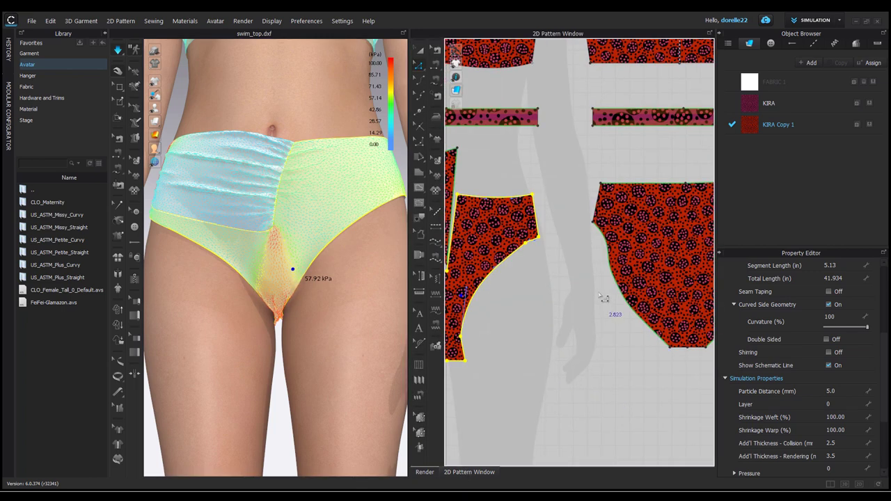
left_click(597, 223)
left_click(598, 209)
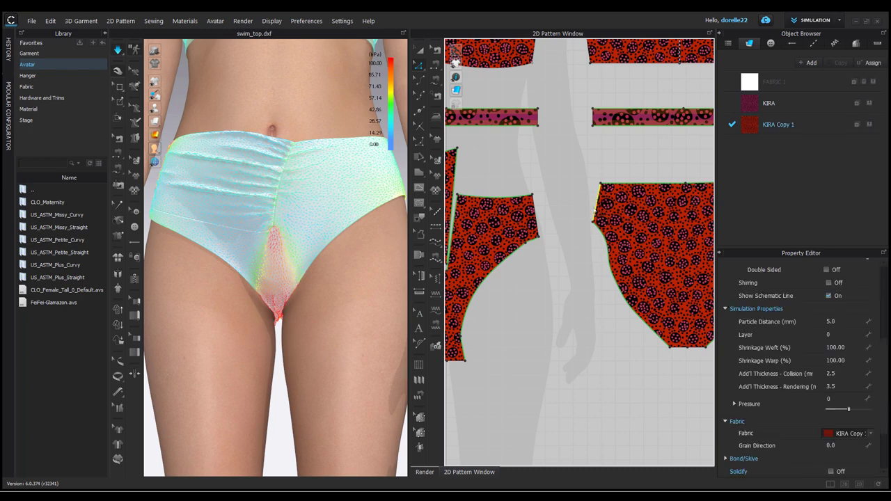
left_click_drag(592, 222, 586, 221)
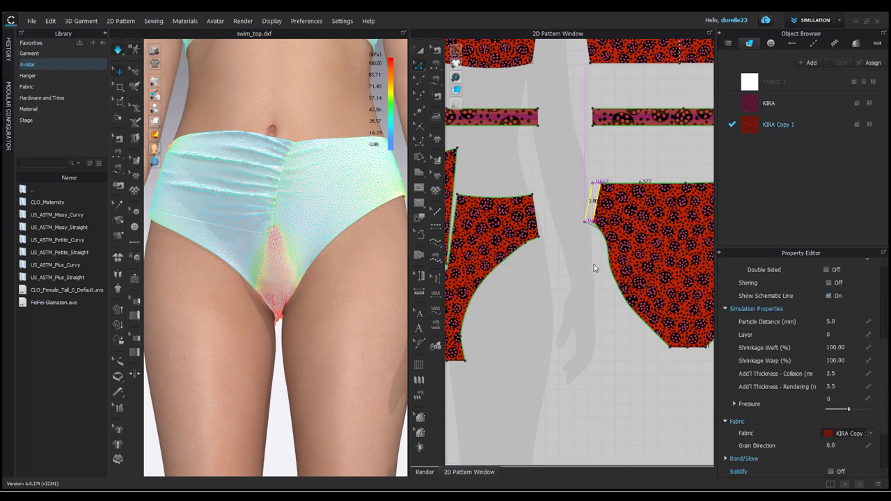
Pan the pattern view and compare the front piece's edge with the ruched panel's matching edge
middle_click_drag(552, 331, 623, 268)
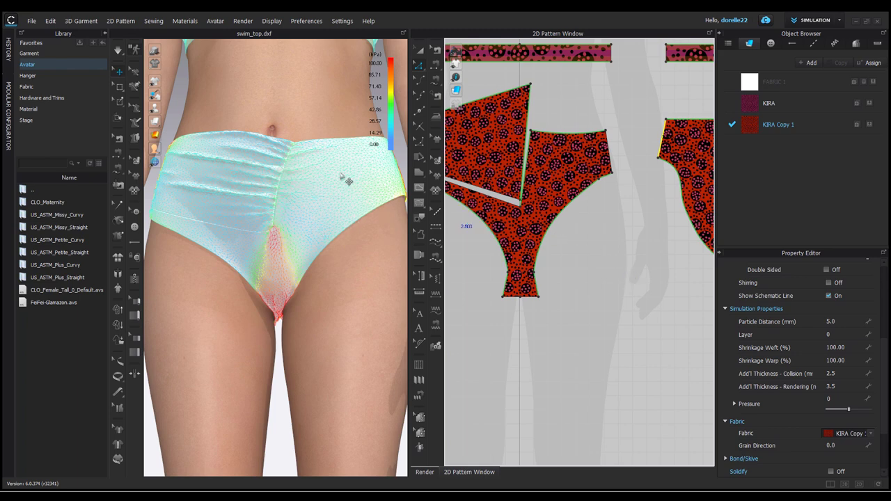
scroll(548, 178, "up", 2)
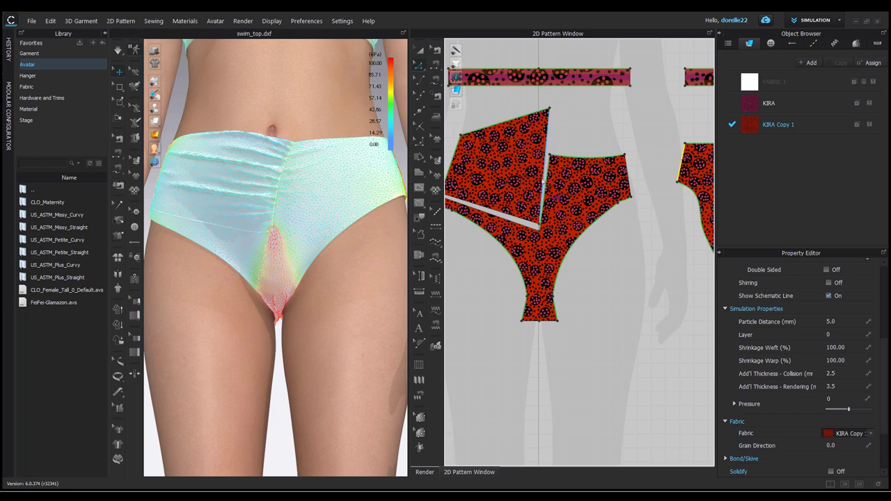
left_click(544, 179)
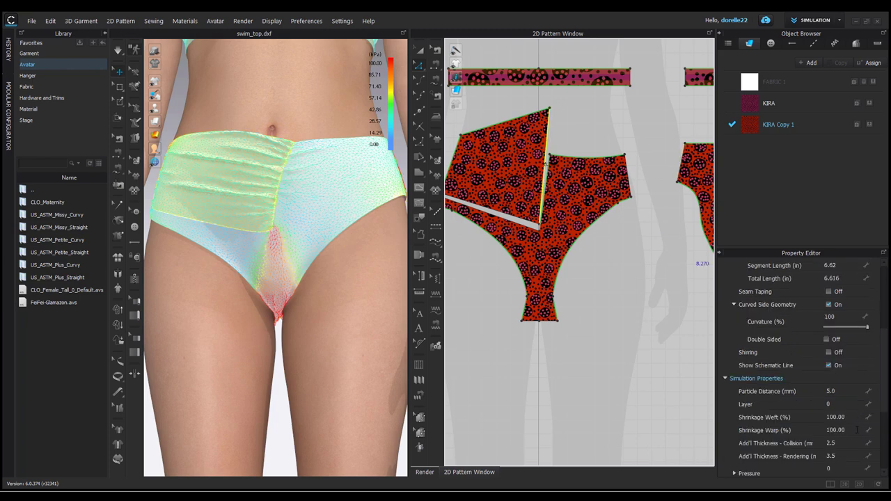
scroll(833, 339, "up", 5)
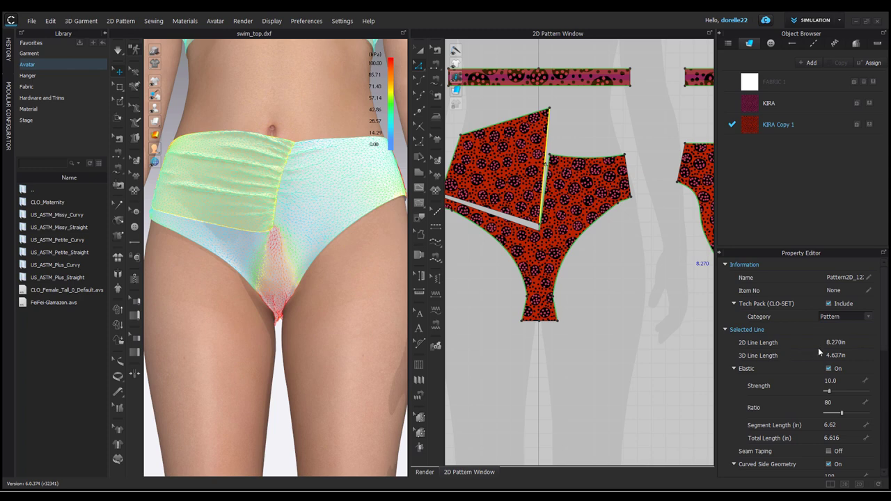
left_click(597, 235)
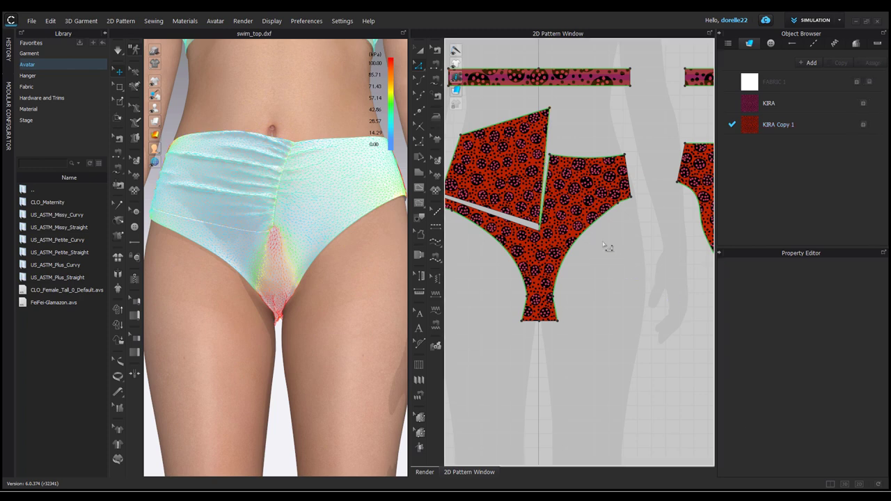
left_click(546, 206)
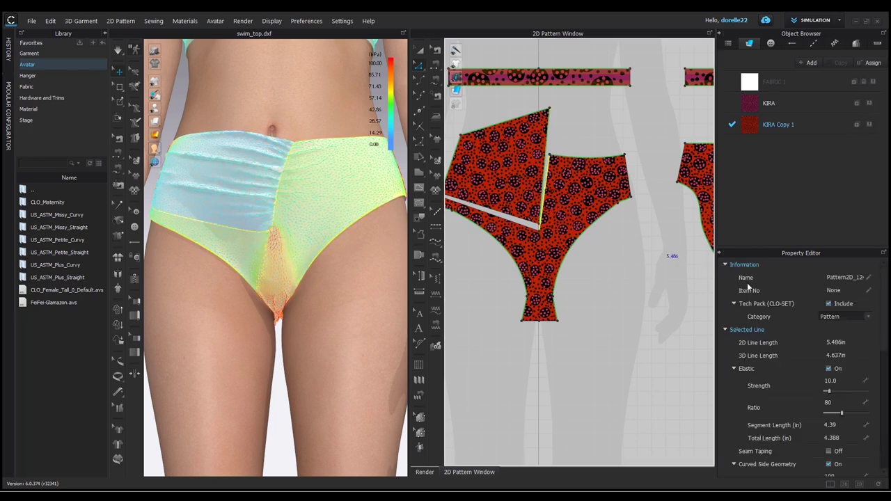
left_click(551, 147)
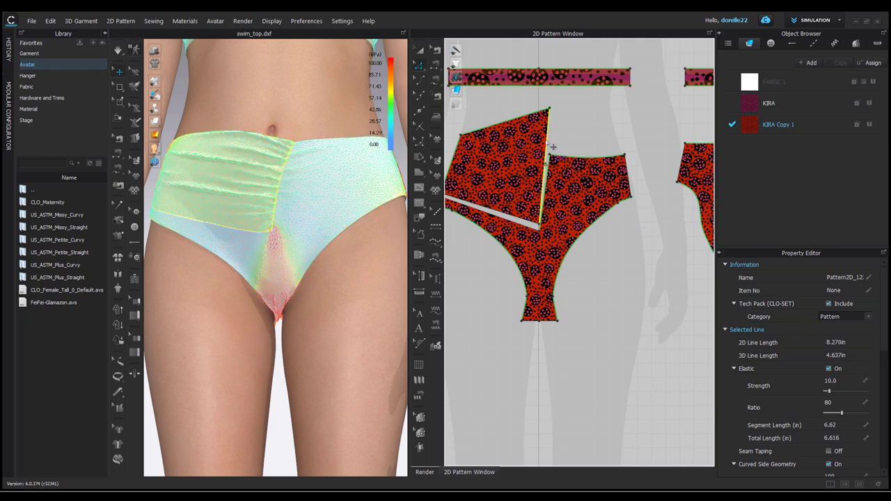
left_click(547, 190)
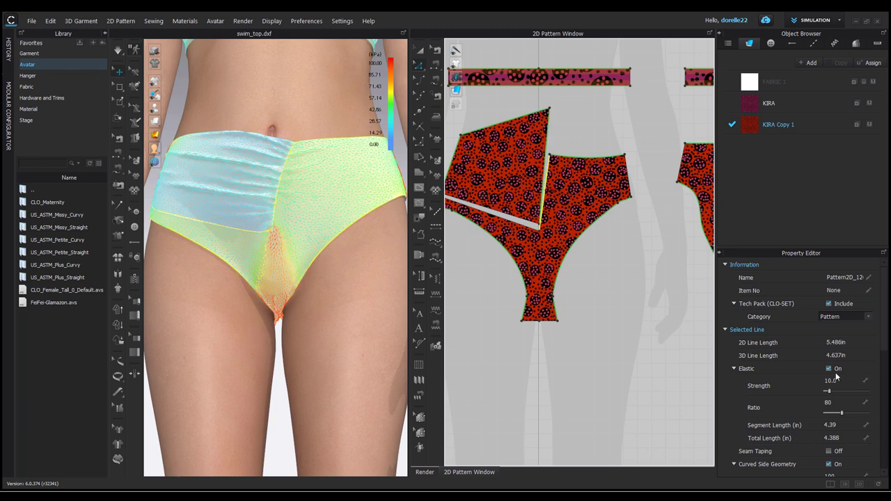
left_click(611, 388)
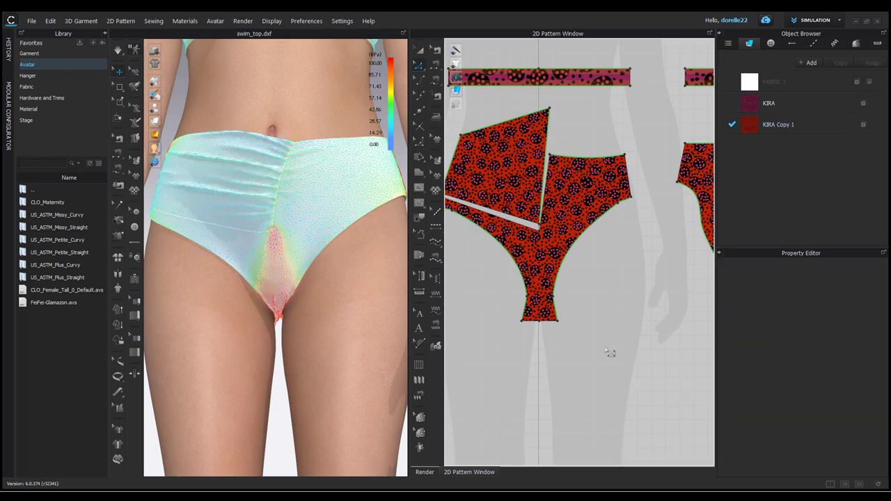
Re-simulate and make the 5.486 in front edge elastic (strength 10.0, ratio 80)
left_click(118, 51)
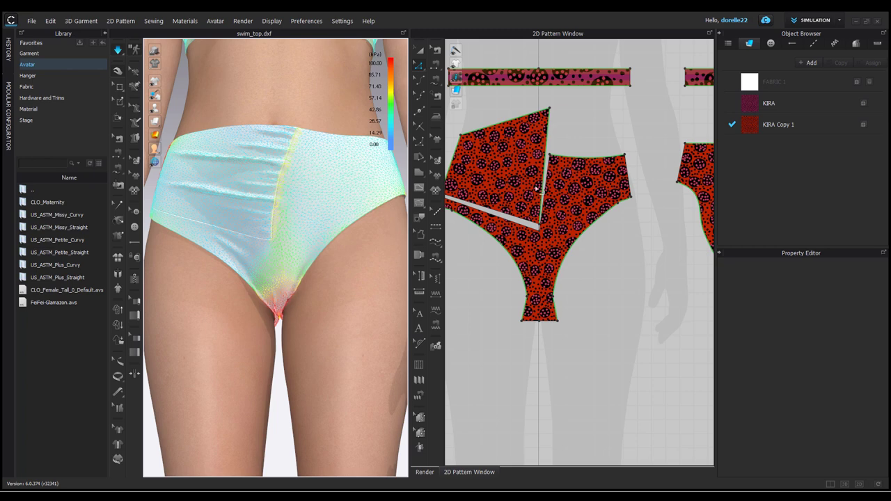
left_click(545, 199)
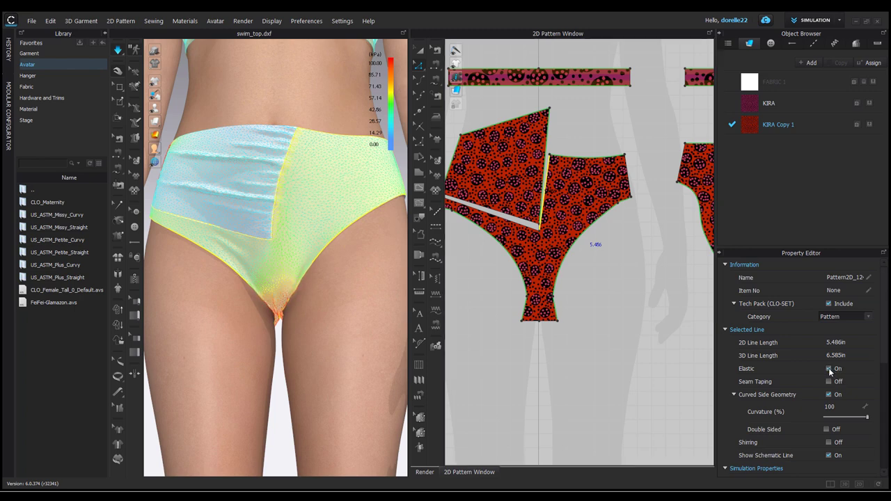
left_click(828, 369)
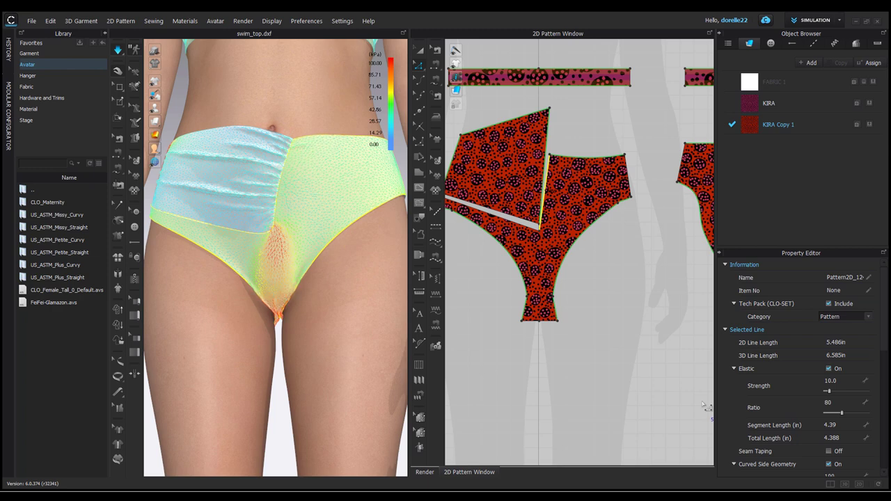
Loosen the front edge's elastic to strength 4.5 and ratio 90
left_click(850, 380)
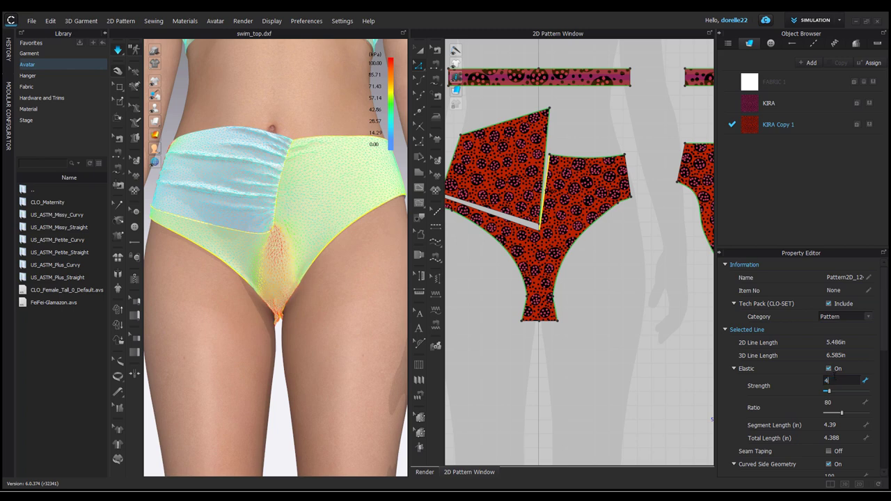
left_click(843, 400)
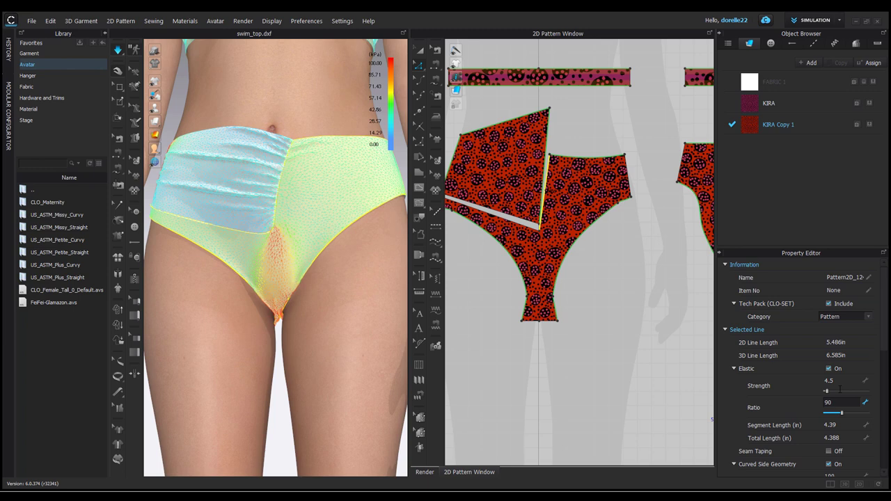
type("90")
key("Return")
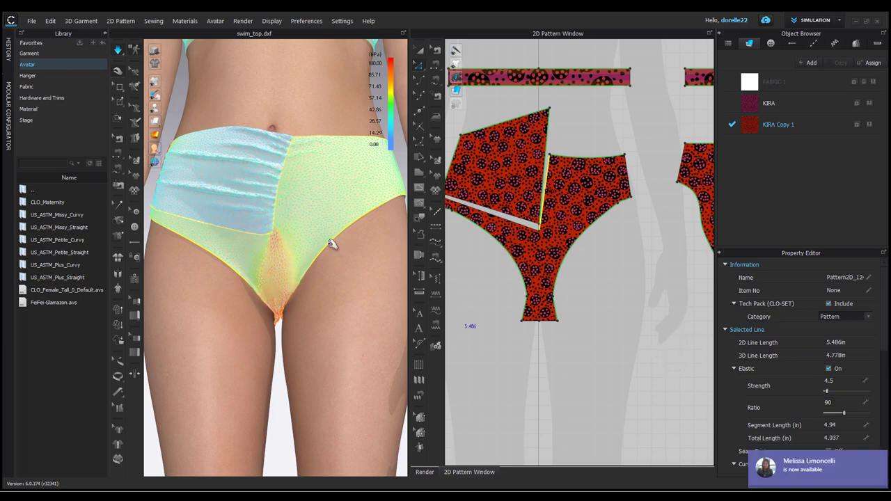
Compare other bottom-piece edges, including the 8.270 in elastic leg edge
left_click(546, 153)
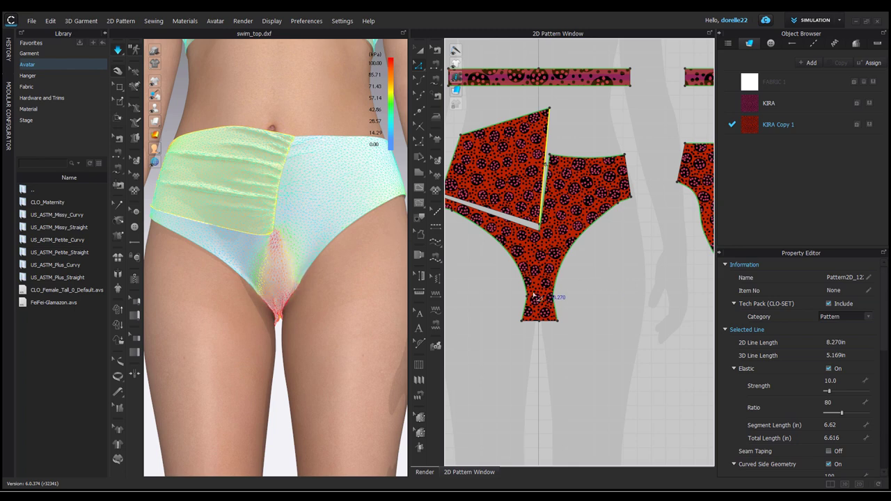
left_click(282, 277)
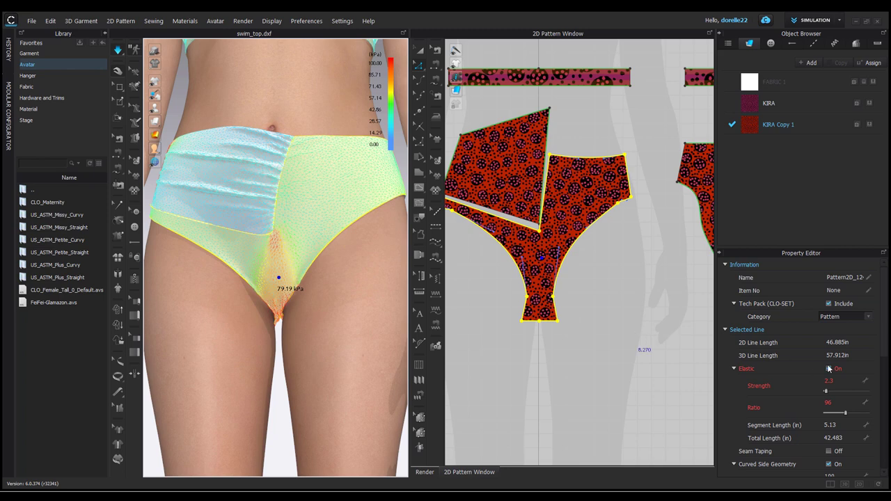
left_click(559, 249)
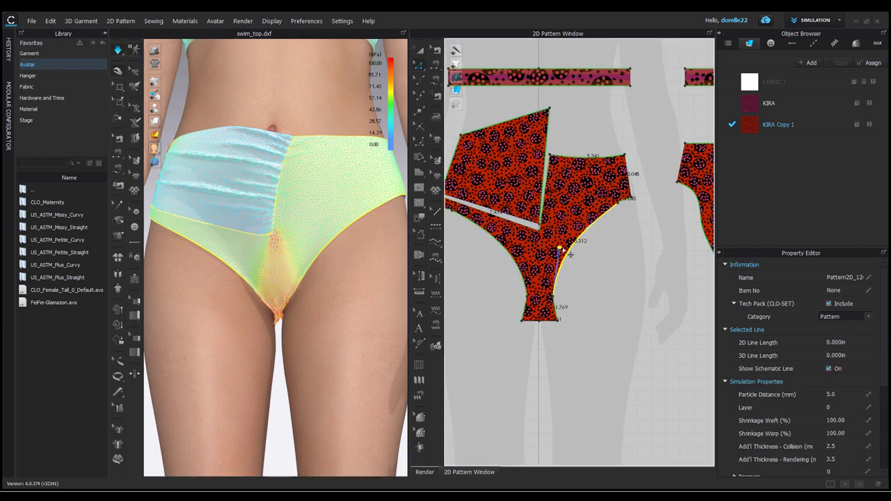
Inspect the left leg curve and crotch bottom edge, re-simulating so the garment settles
left_click(519, 268)
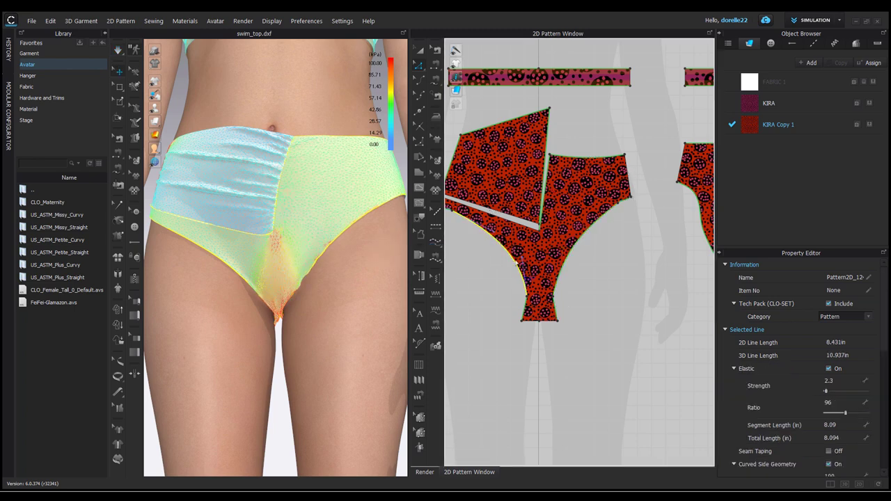
left_click(519, 256)
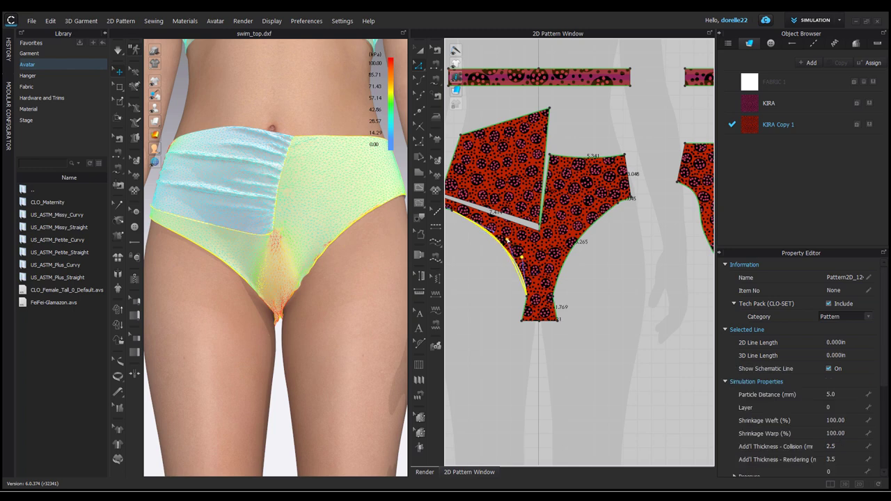
left_click(583, 281)
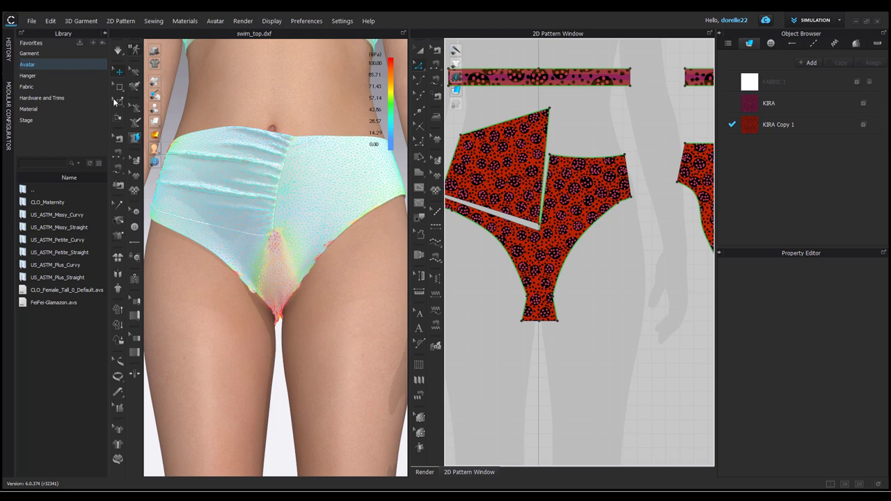
left_click(118, 52)
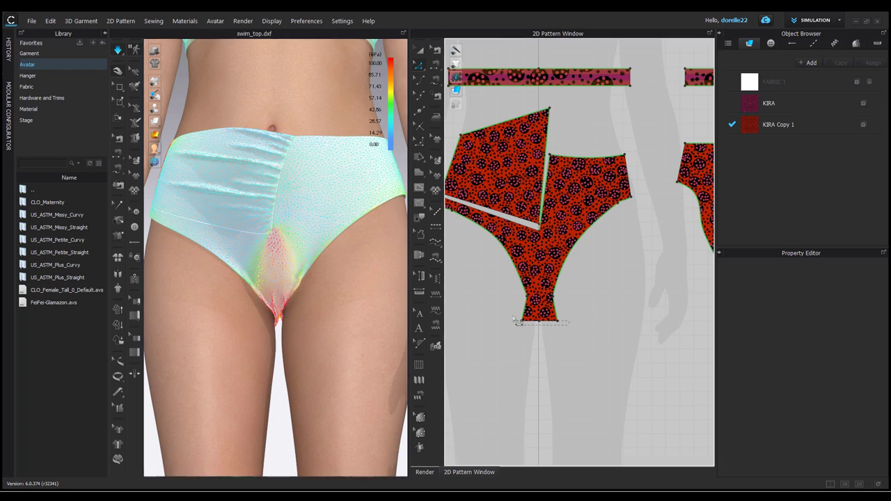
left_click(533, 322)
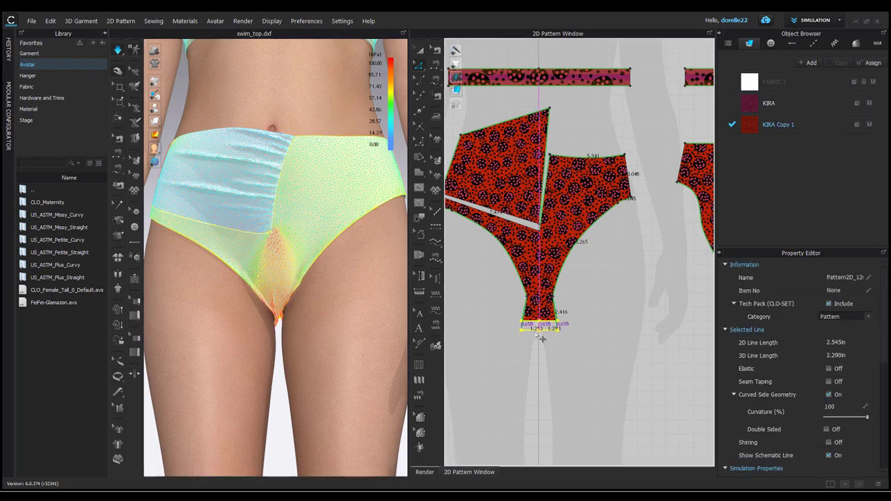
left_click(582, 310)
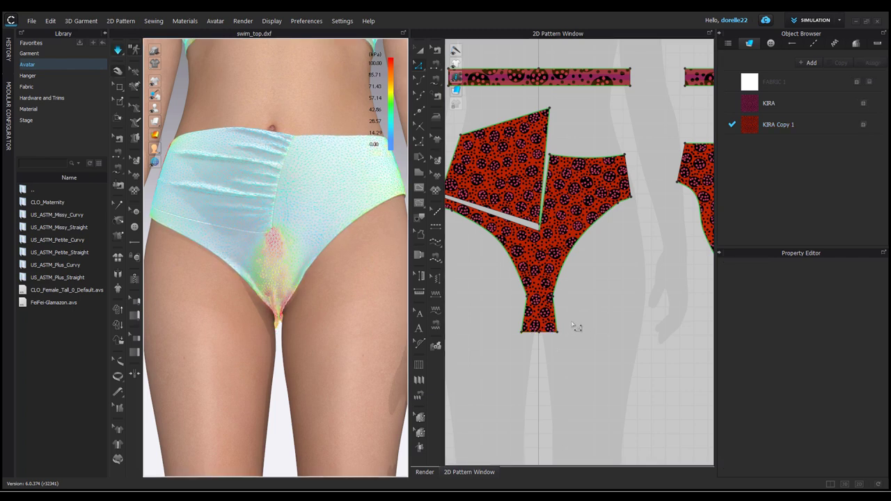
Add 10 mm Fusible seam taping to the 7.414 in diagonal seam on the front briefs
left_click(279, 238)
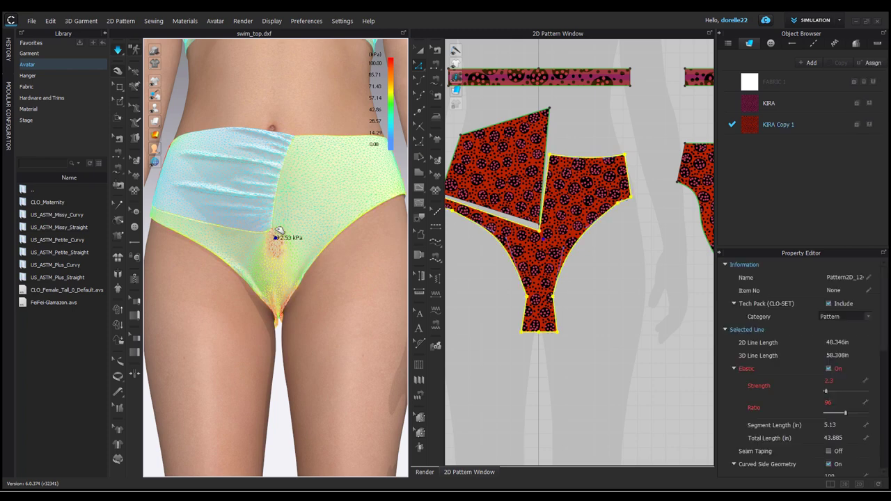
left_click(494, 218)
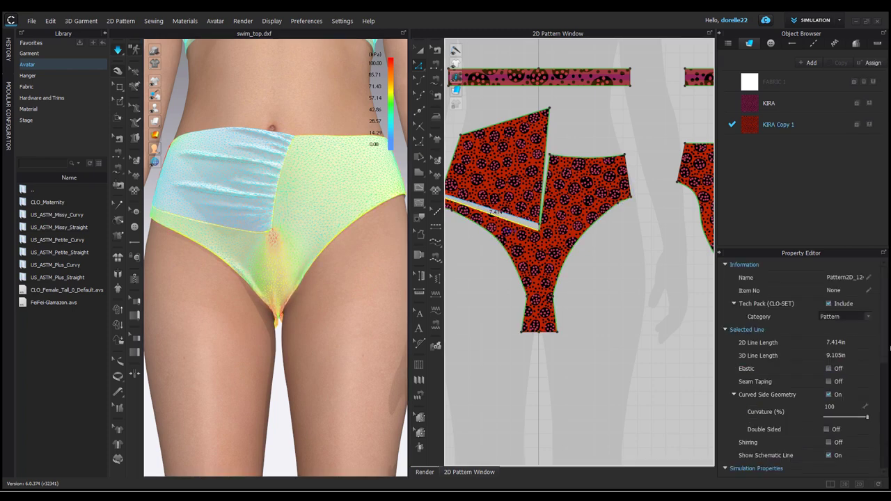
left_click(829, 382)
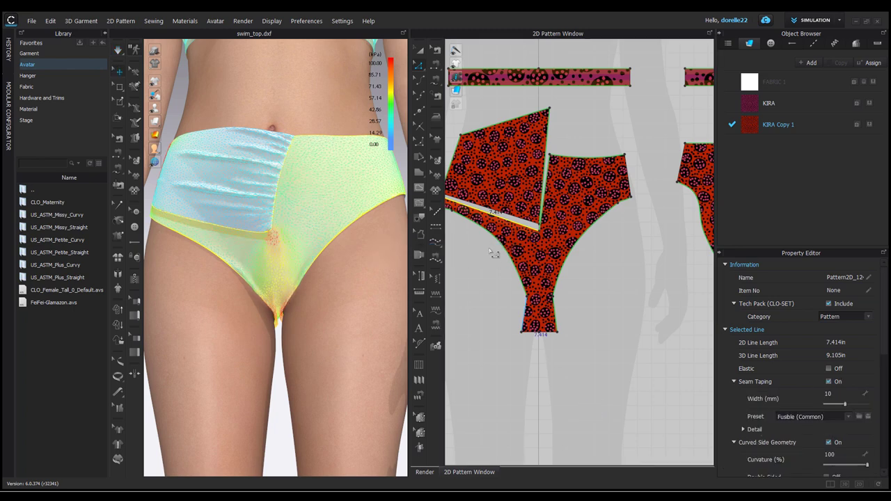
Give the adjoining 7.336 in seam edge 10 mm seam tape, then view the lower piece from behind
left_click(501, 216)
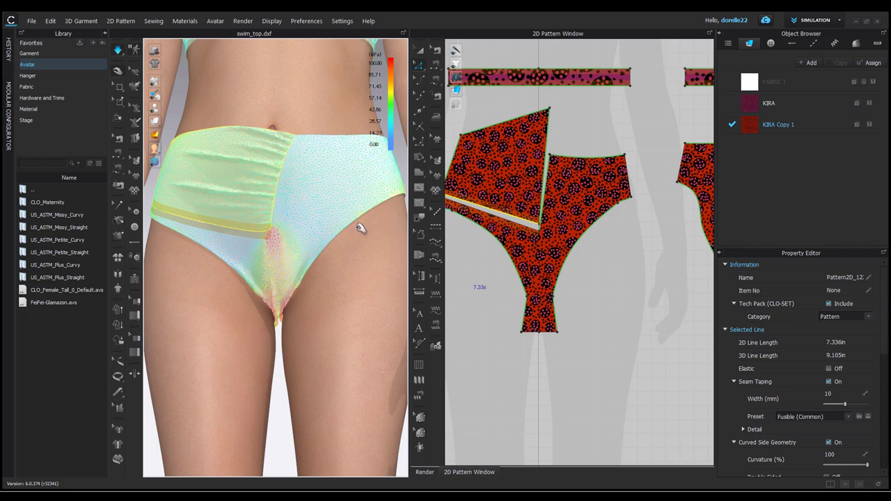
left_click(276, 232)
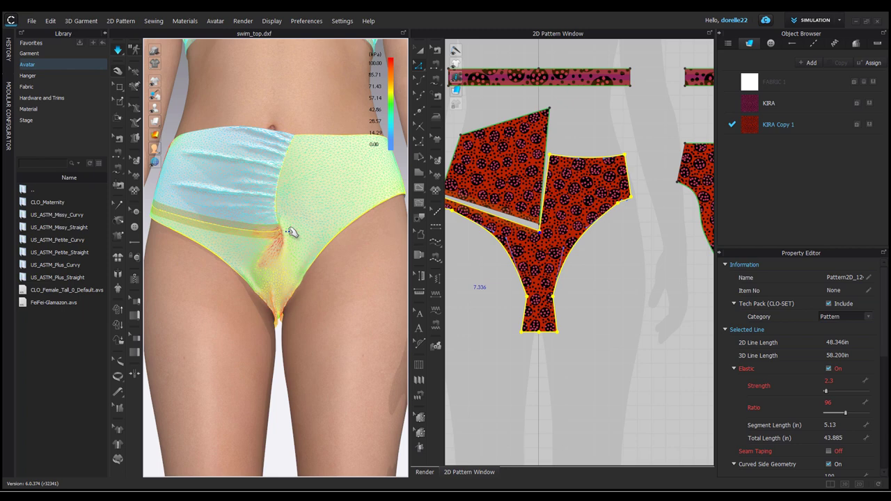
mouse_move(293, 230)
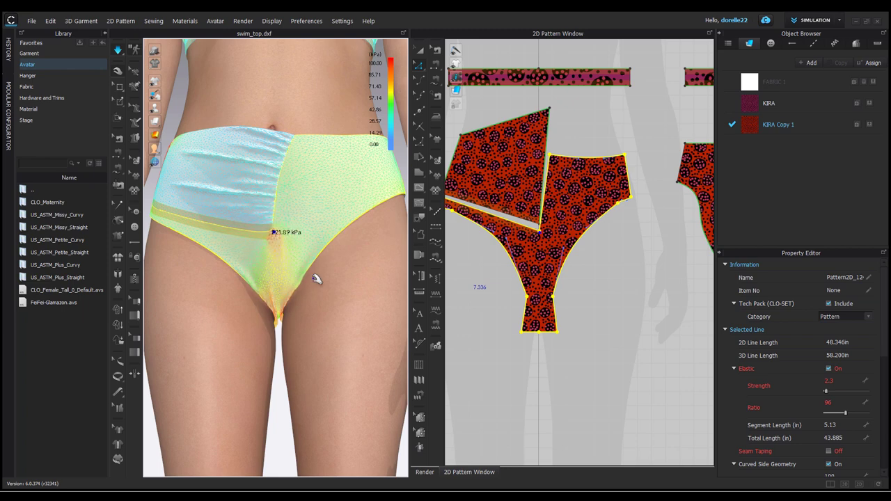
right_click_drag(355, 283, 292, 235)
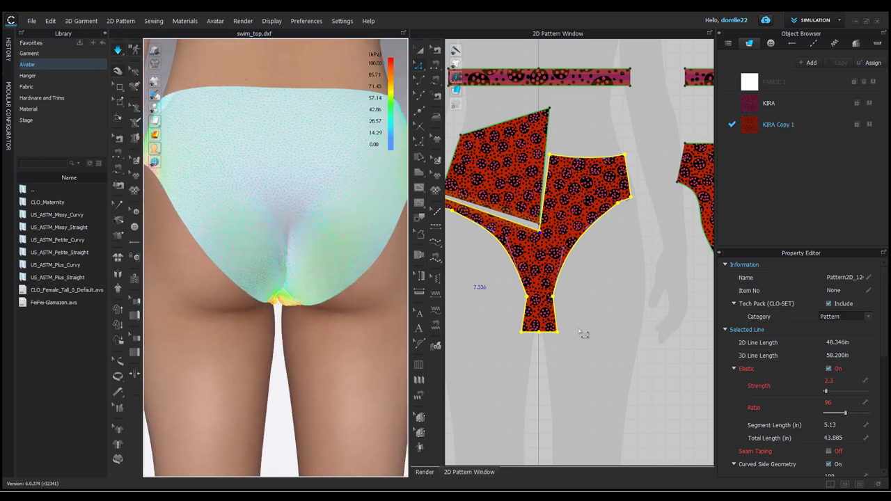
Bring the back briefs piece into the 2D view and select its bottom crotch edge
right_click_drag(586, 344, 361, 288)
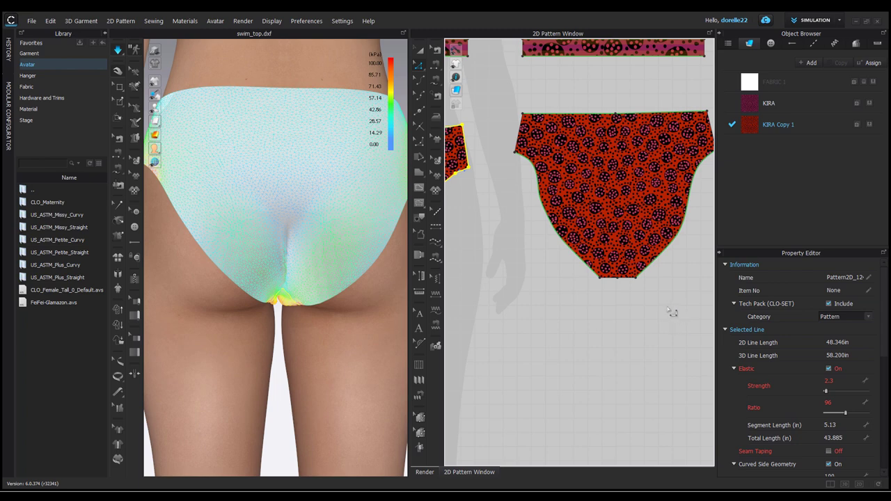
left_click_drag(660, 284, 612, 270)
left_click(615, 280)
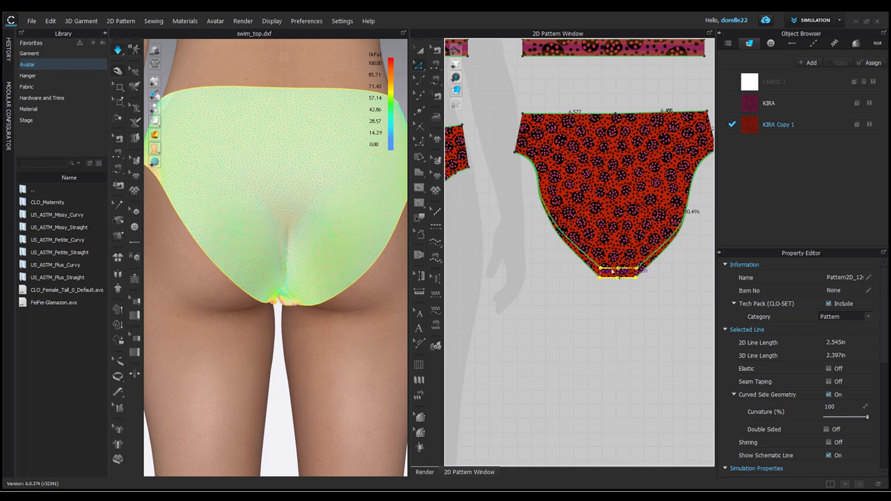
left_click(611, 324)
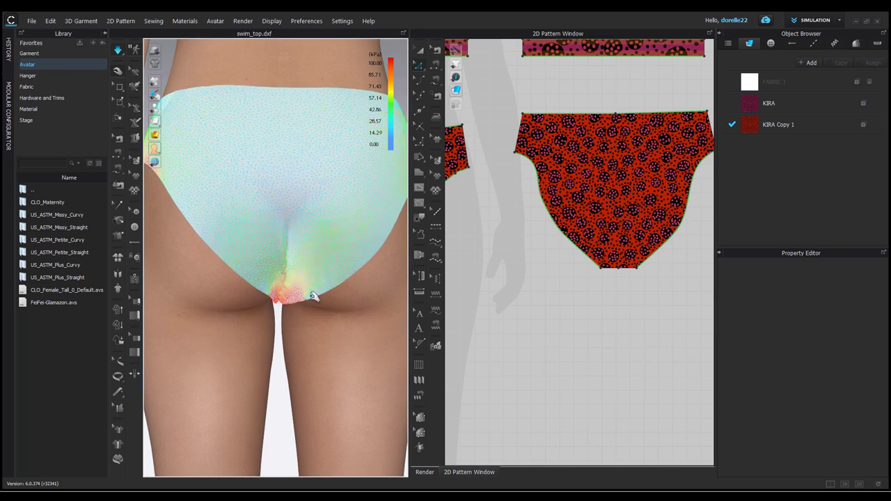
Pull the back briefs' leg-opening cloth near the crotch to test the stress, about 27 kPa
left_click(253, 285)
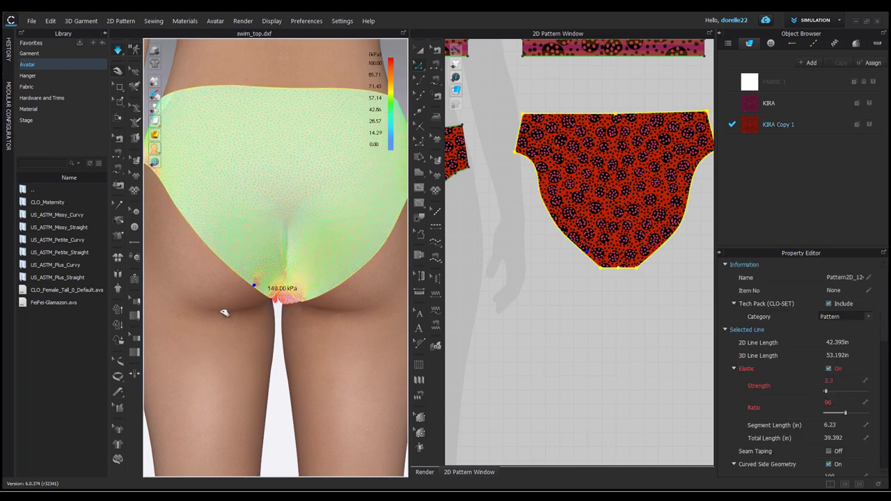
left_click_drag(223, 315, 198, 332)
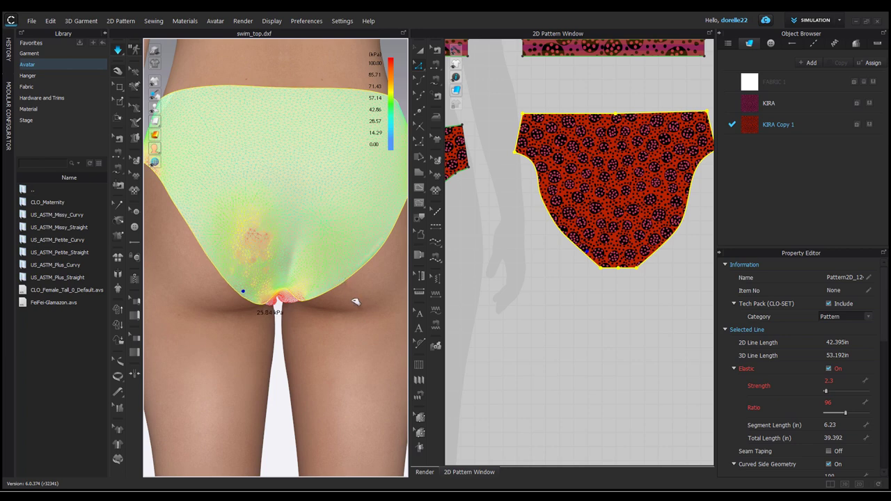
left_click_drag(348, 277, 379, 340)
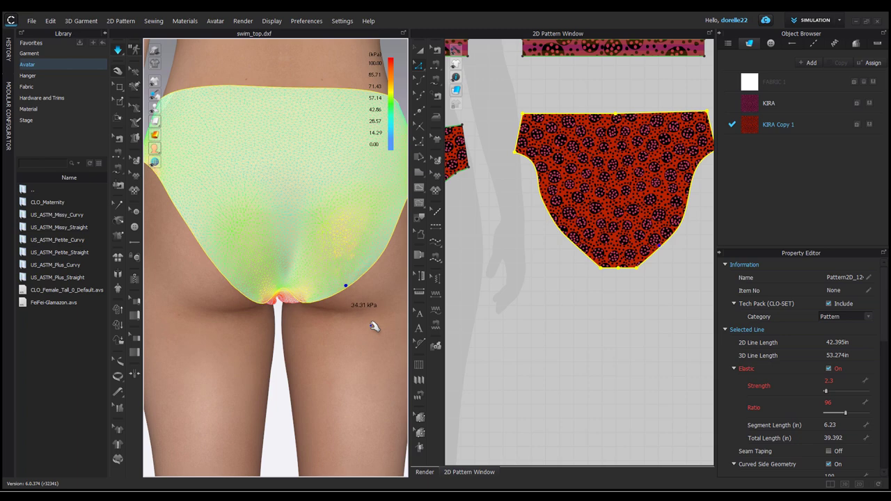
right_click_drag(352, 308, 527, 308)
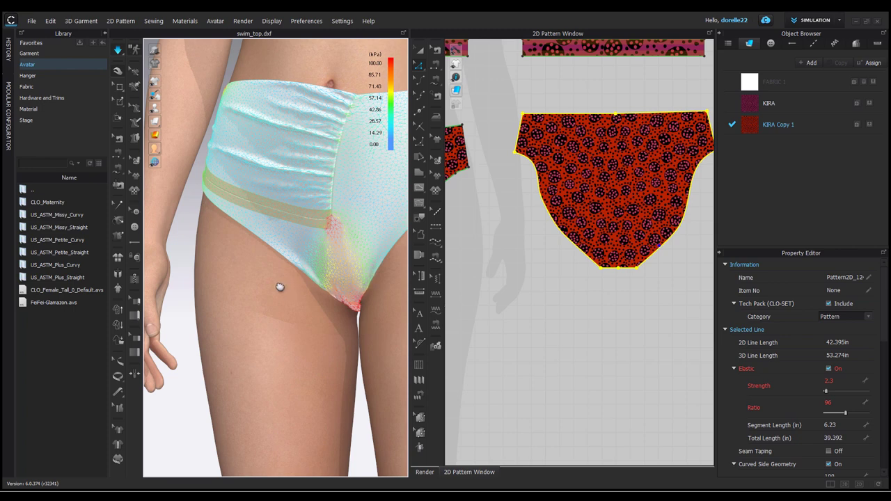
right_click_drag(276, 286, 272, 292)
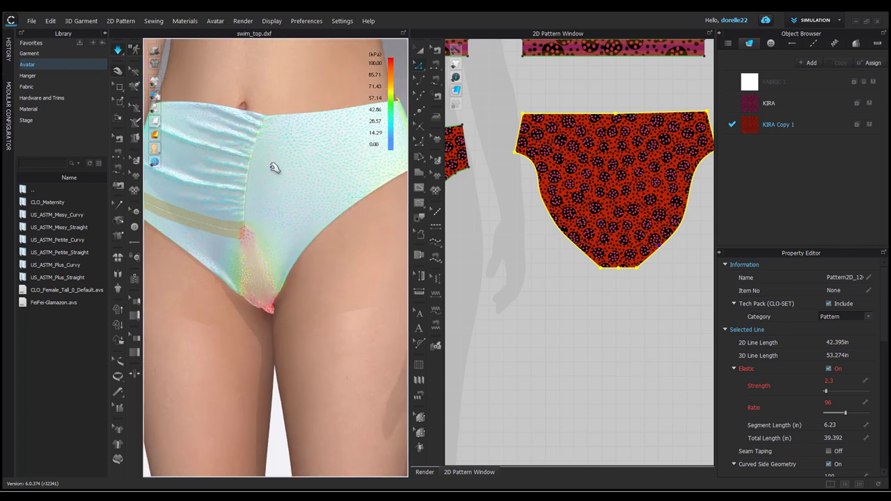
scroll(272, 165, "down", 5)
right_click_drag(324, 194, 293, 224)
right_click_drag(343, 210, 261, 230)
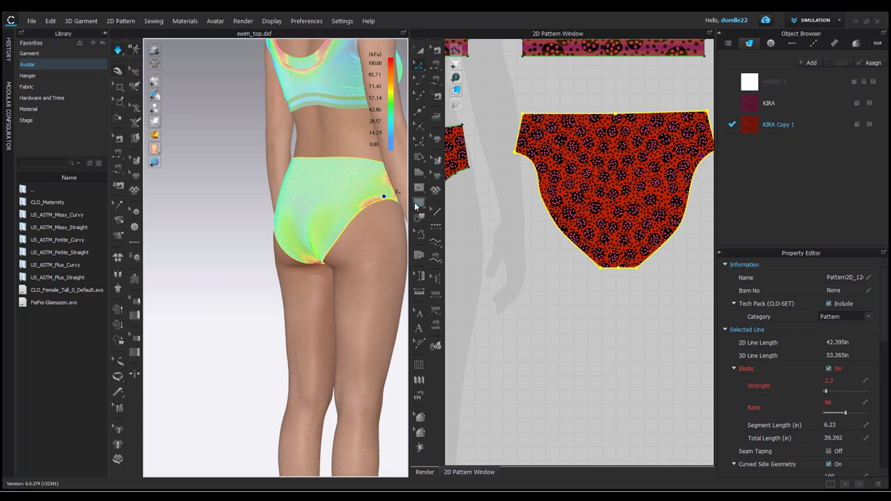
scroll(373, 182, "up", 3)
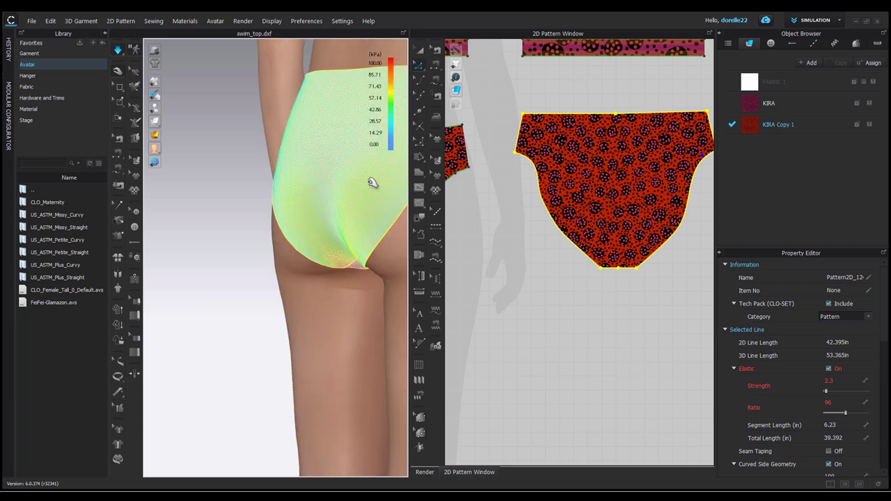
right_click_drag(298, 279, 322, 234)
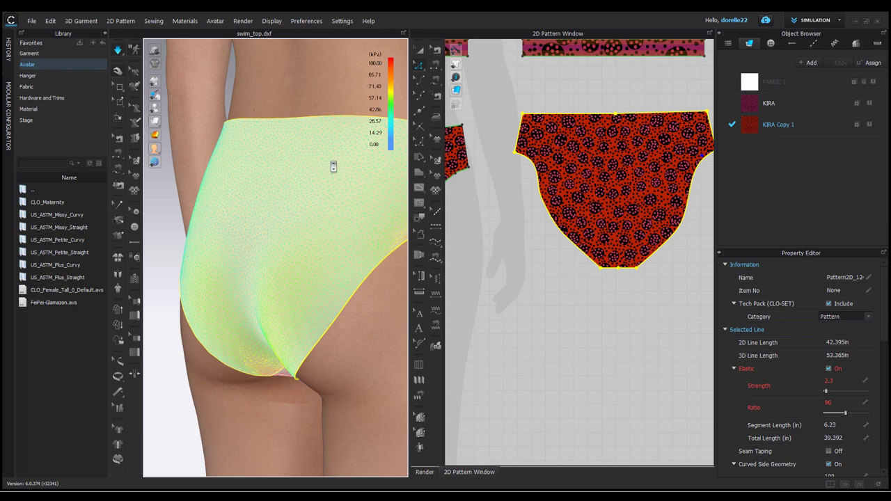
scroll(333, 166, "down", 5)
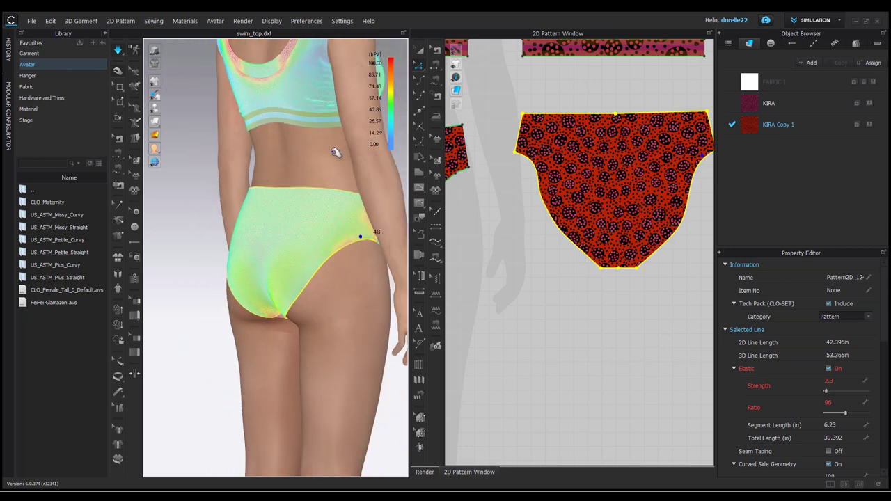
mouse_move(315, 225)
right_mouse_down()
mouse_move(308, 238)
mouse_move(293, 201)
mouse_move(327, 217)
right_mouse_up()
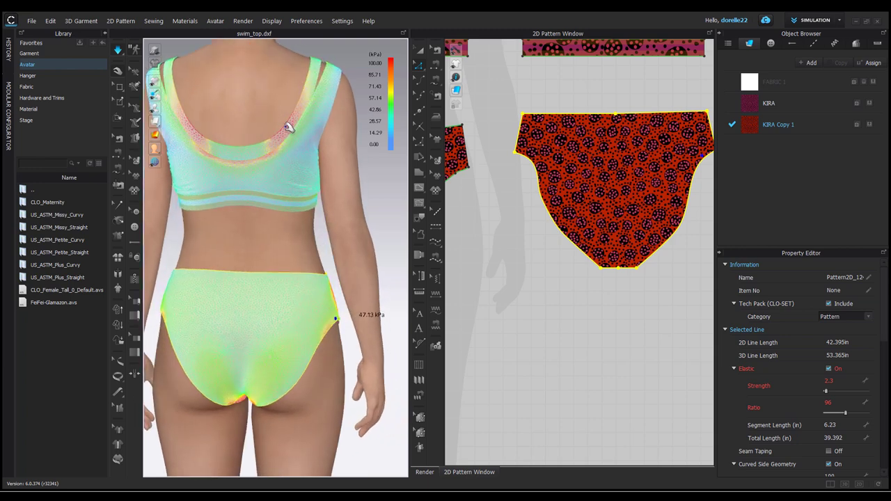
right_click_drag(390, 198, 205, 198)
key("2")
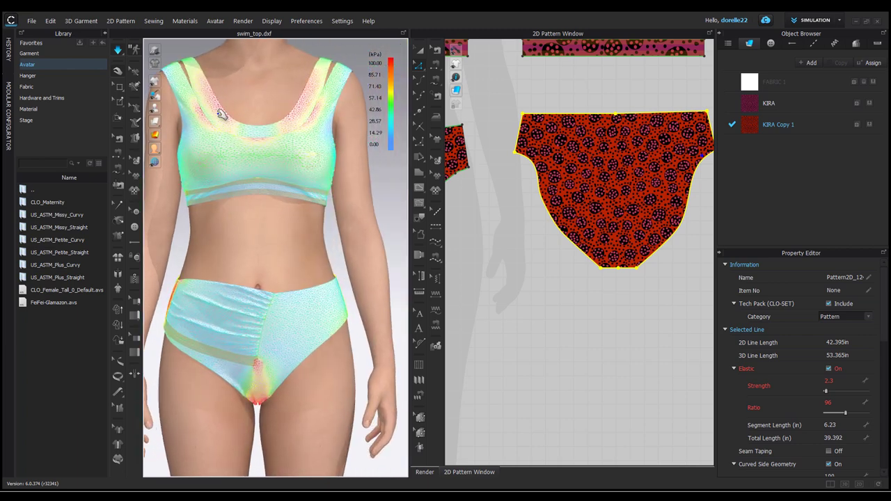
left_click(181, 60)
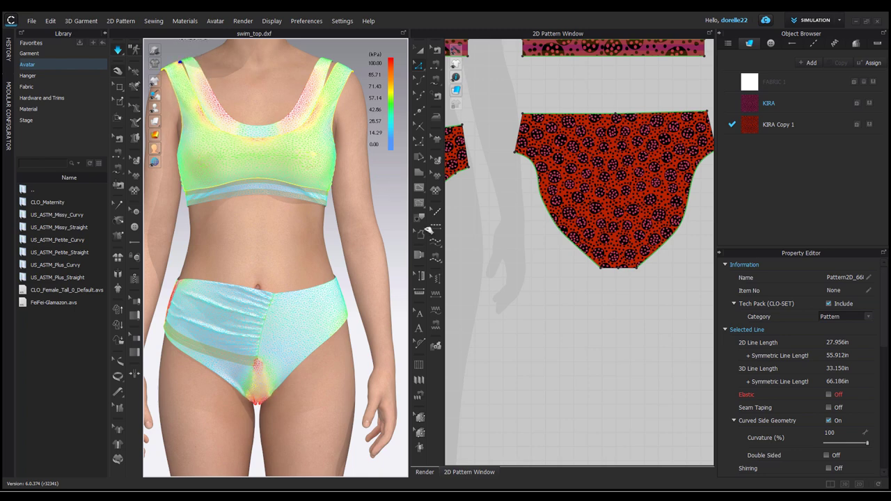
left_click(466, 271)
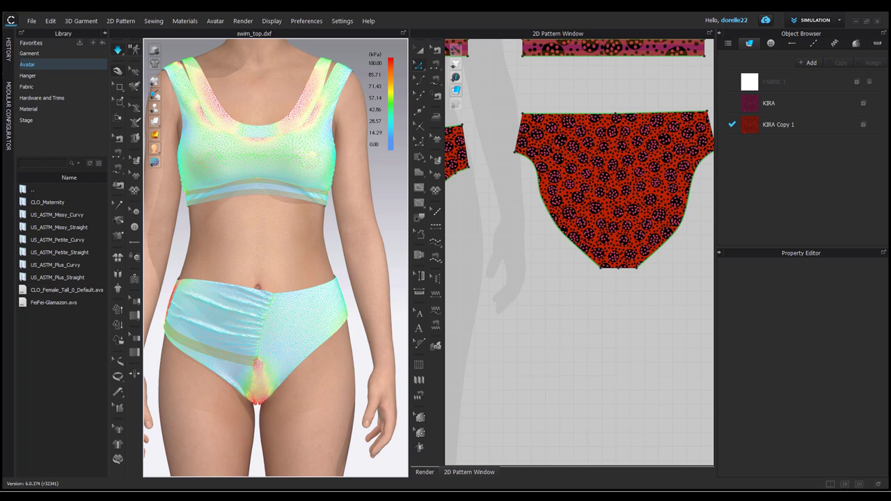
mouse_move(791, 497)
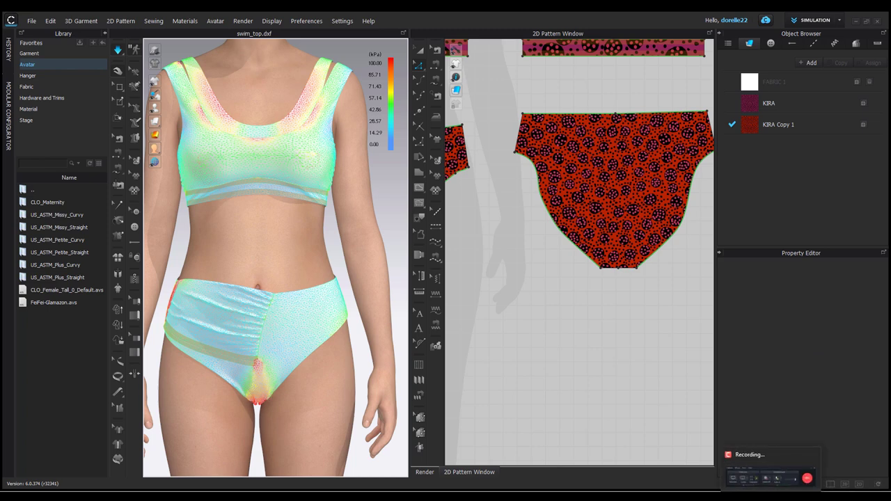